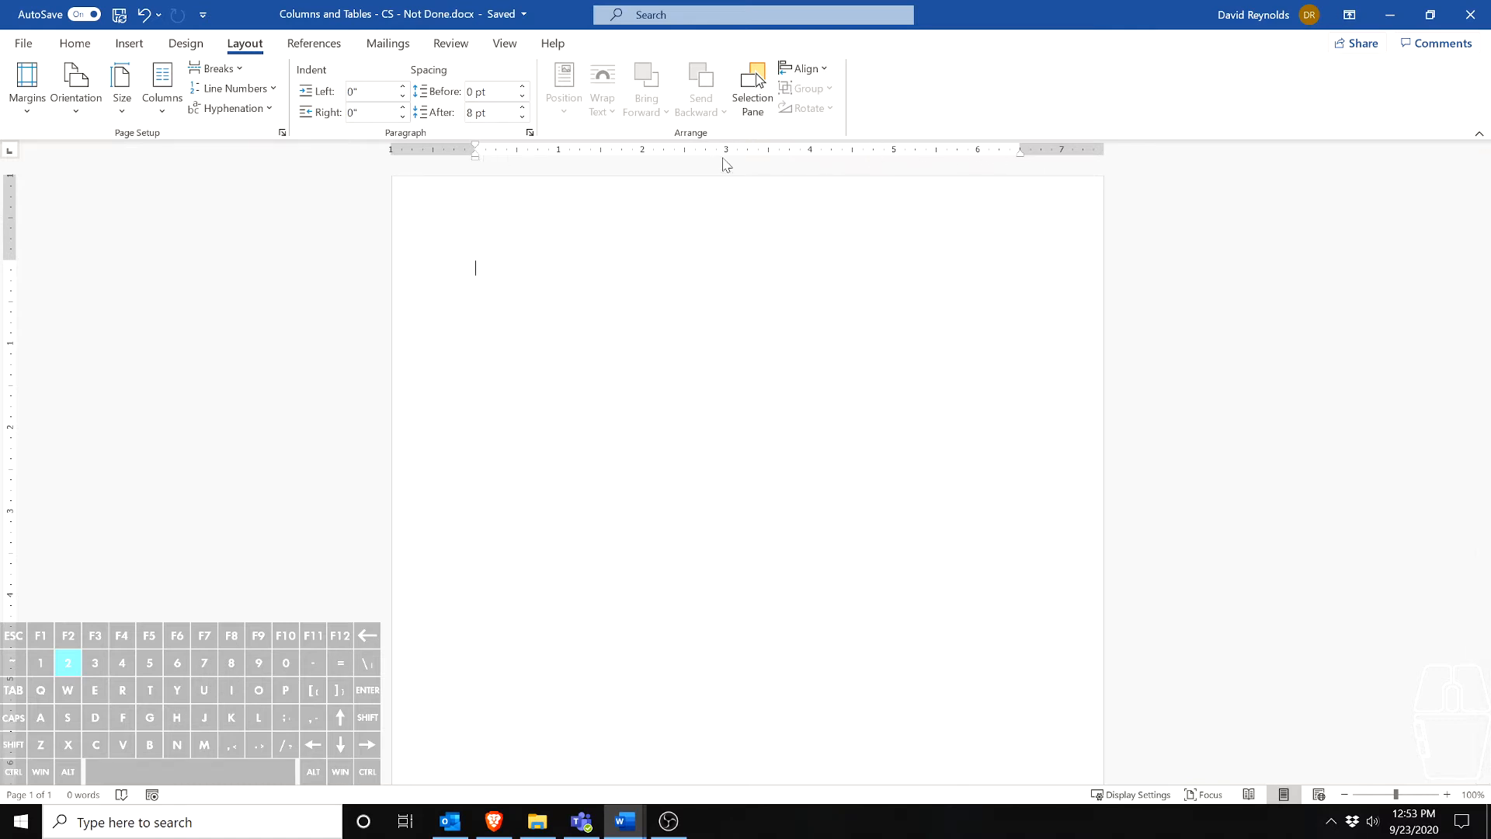
# Turn the ruler display off and back on
pyautogui.click(501, 50)
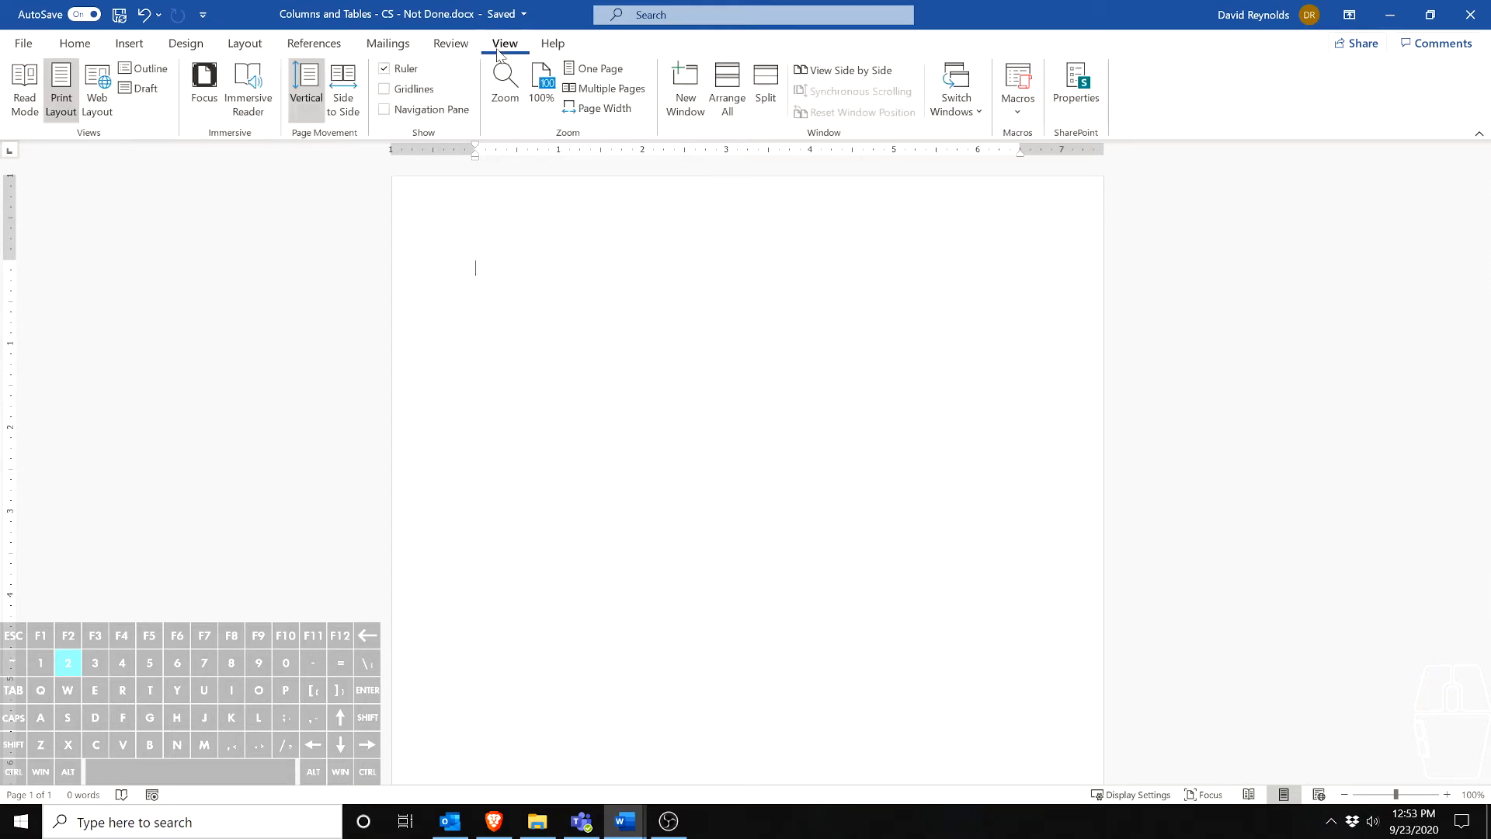
pyautogui.click(397, 71)
pyautogui.click(397, 72)
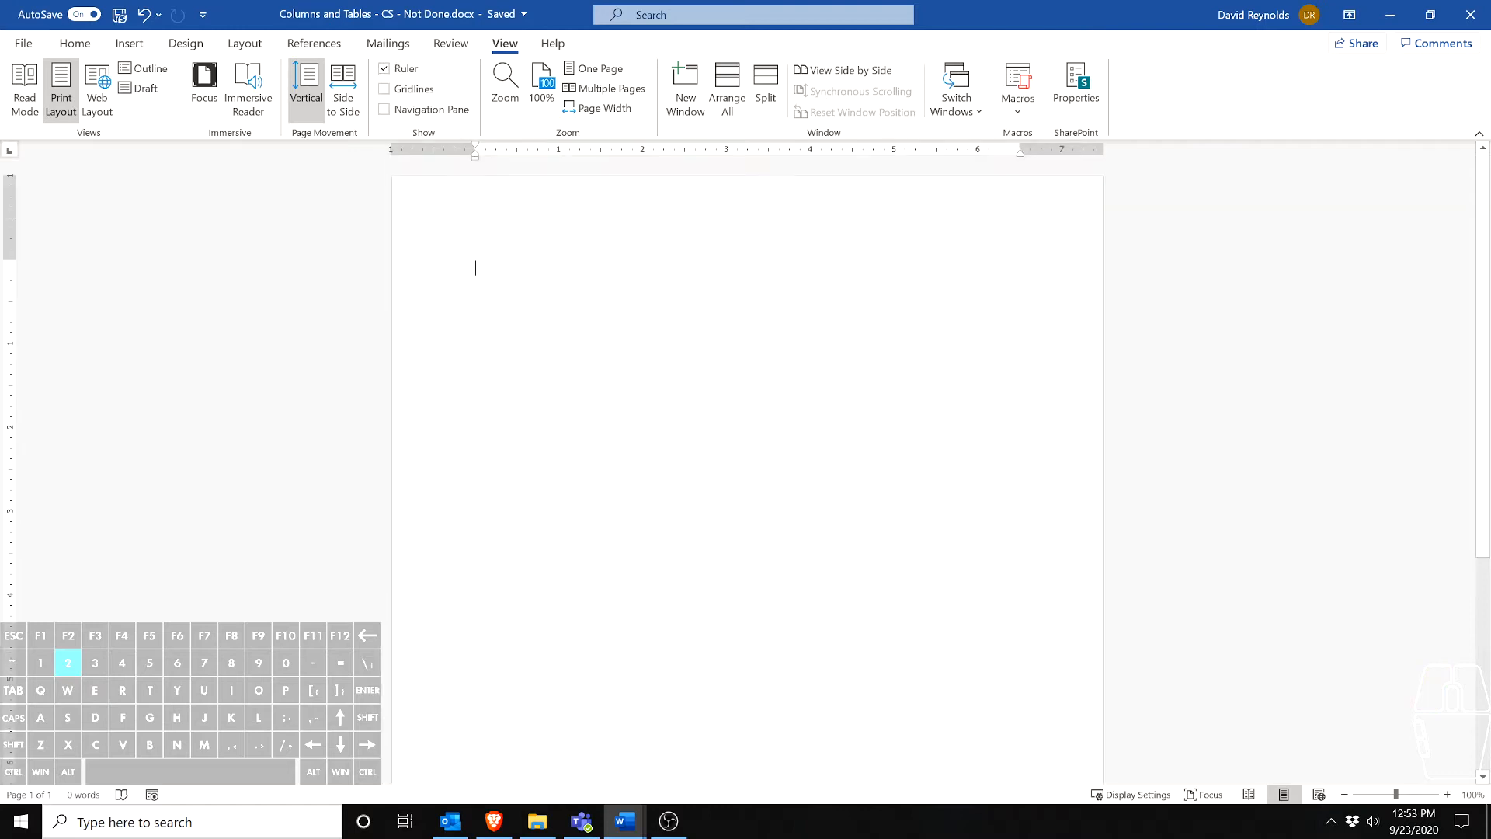
pyautogui.click(75, 43)
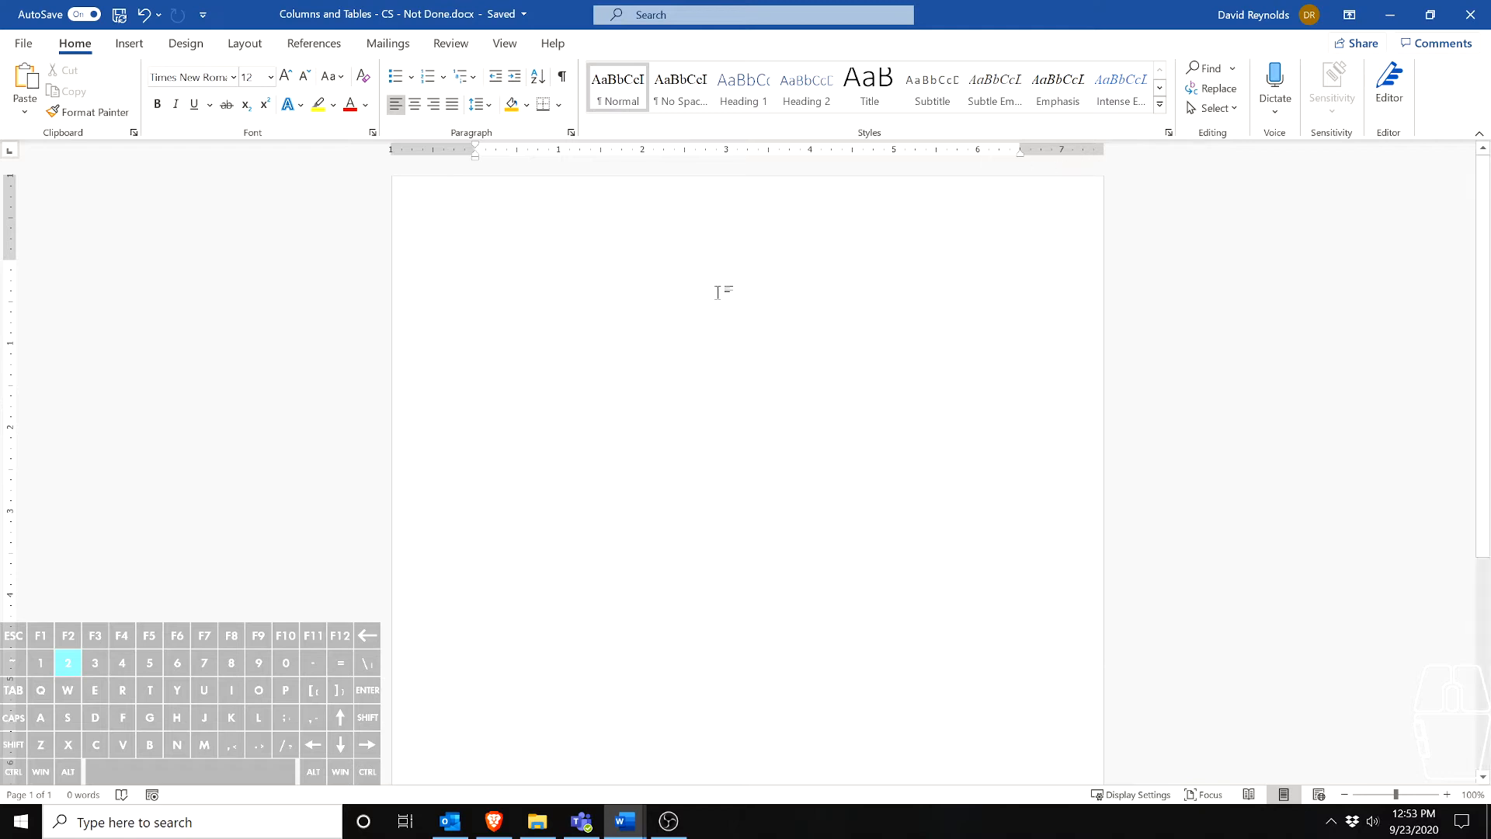
# Set the page to two columns and fill the first column with a few lines of random filler text
pyautogui.click(263, 45)
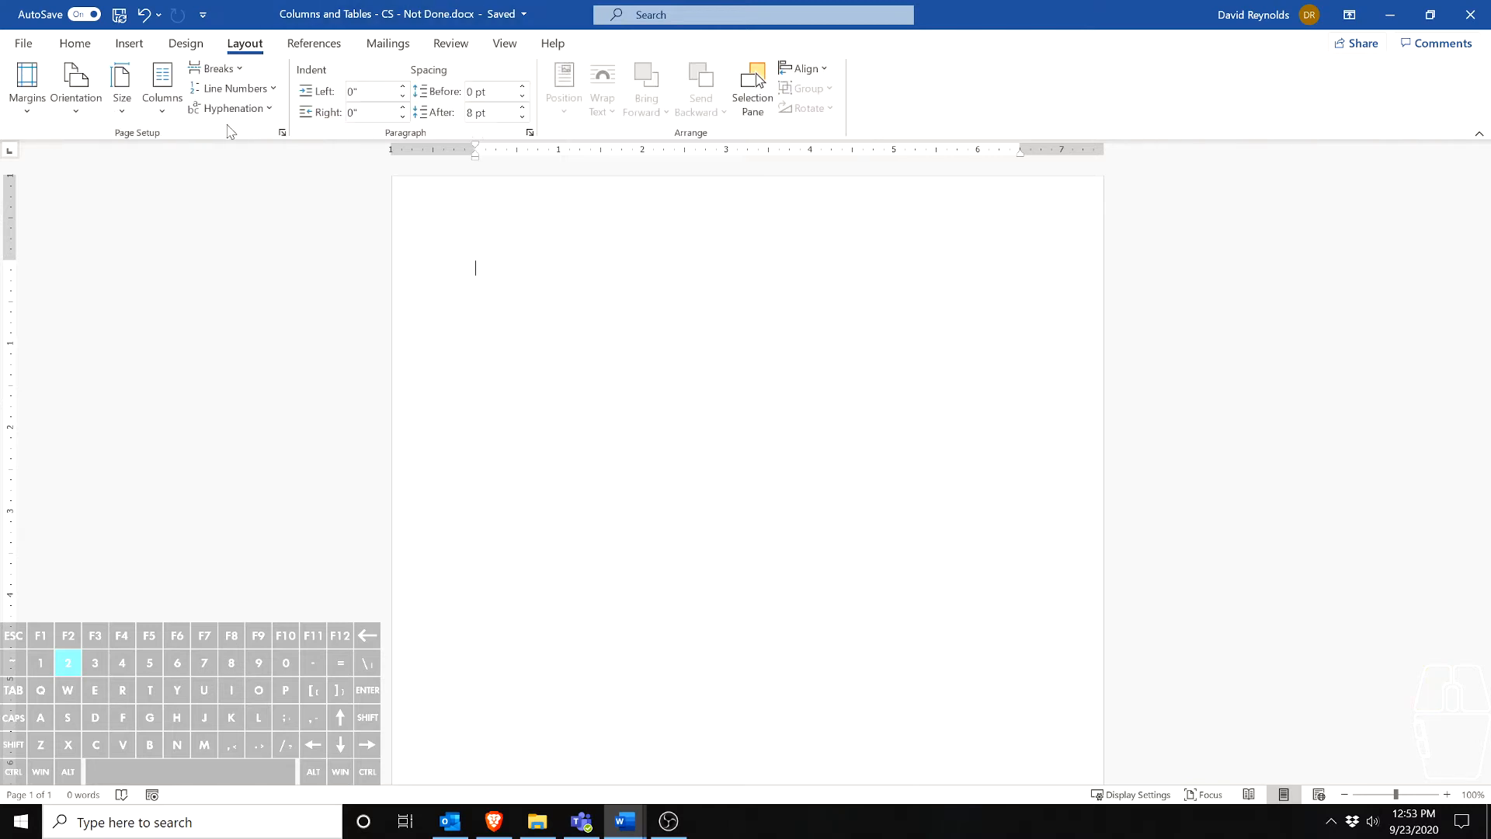
pyautogui.click(170, 106)
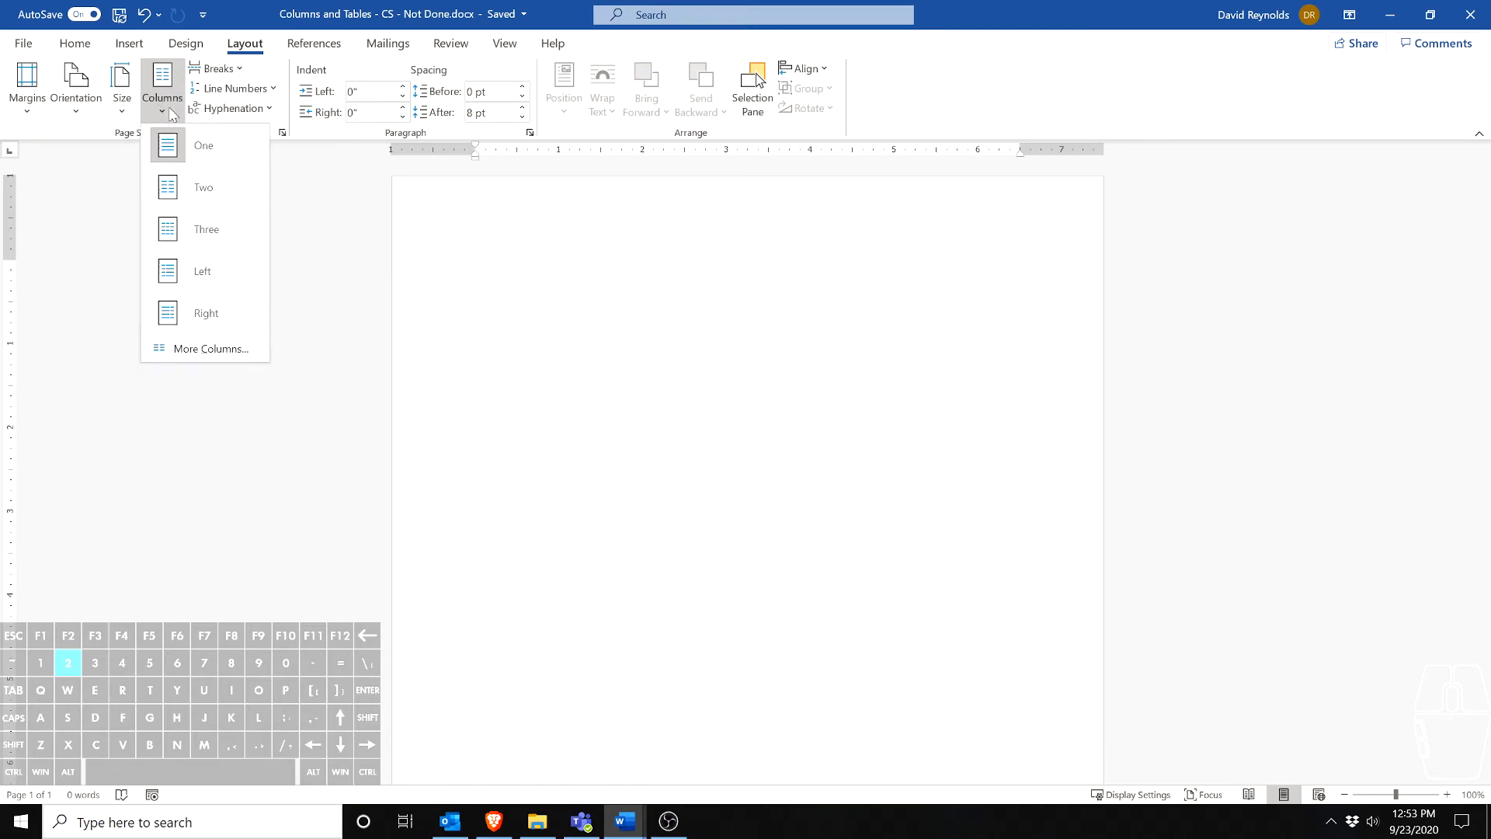
pyautogui.click(214, 193)
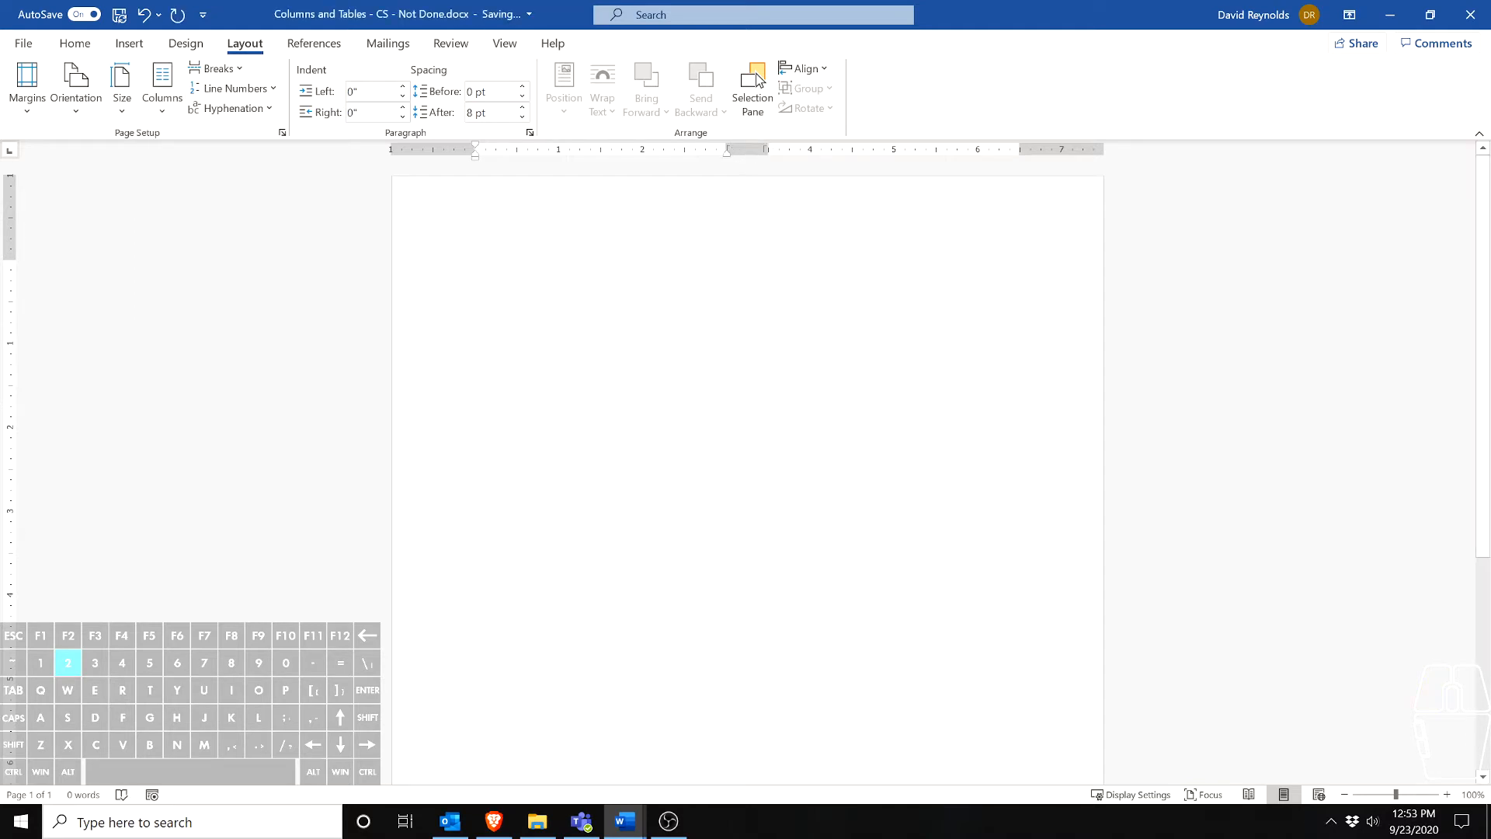
pyautogui.write('kjfkjfhkjdsfhkjdsf')
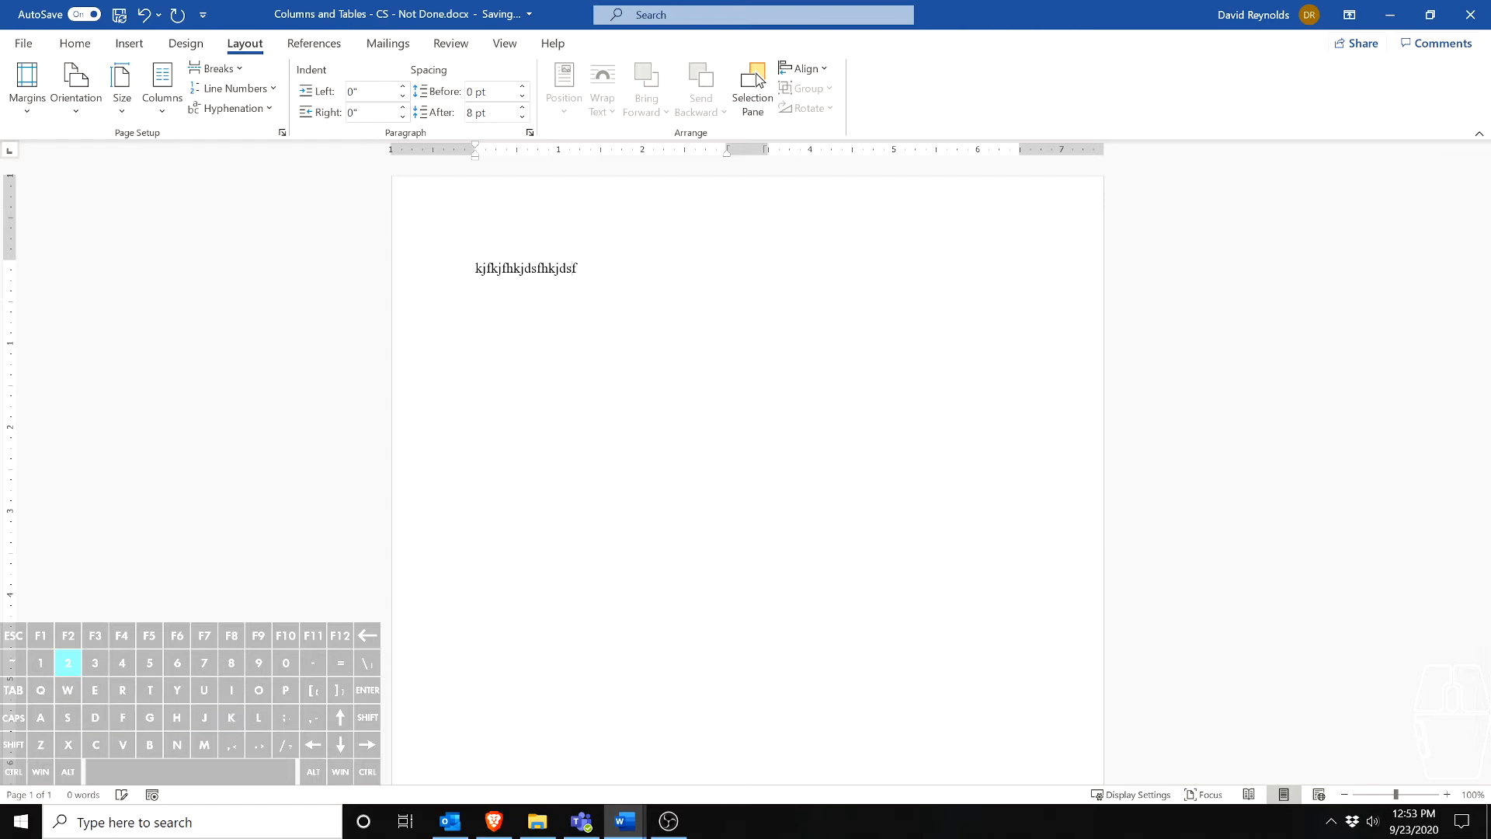
pyautogui.write('hkjdsfhlkjdsfhkjdsfhkjdsfhkjdsfhkjdsfhkjdsfhkjdsfhkjdsfhkjdsfhkjdsfhkjdsf')
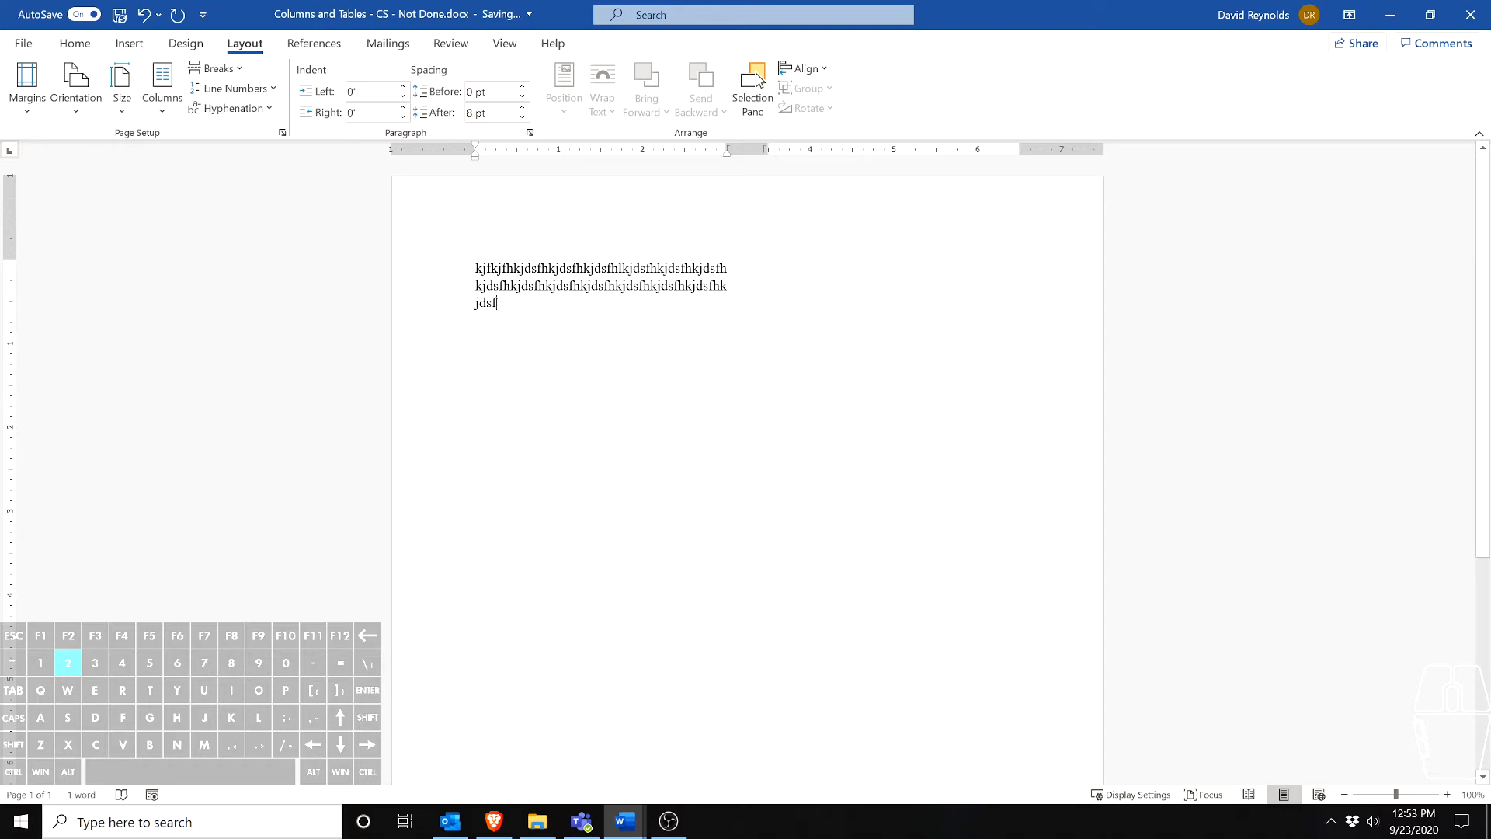
# Switch the layout to one column and back to two columns, and undo the last column change
pyautogui.click(170, 100)
pyautogui.click(203, 145)
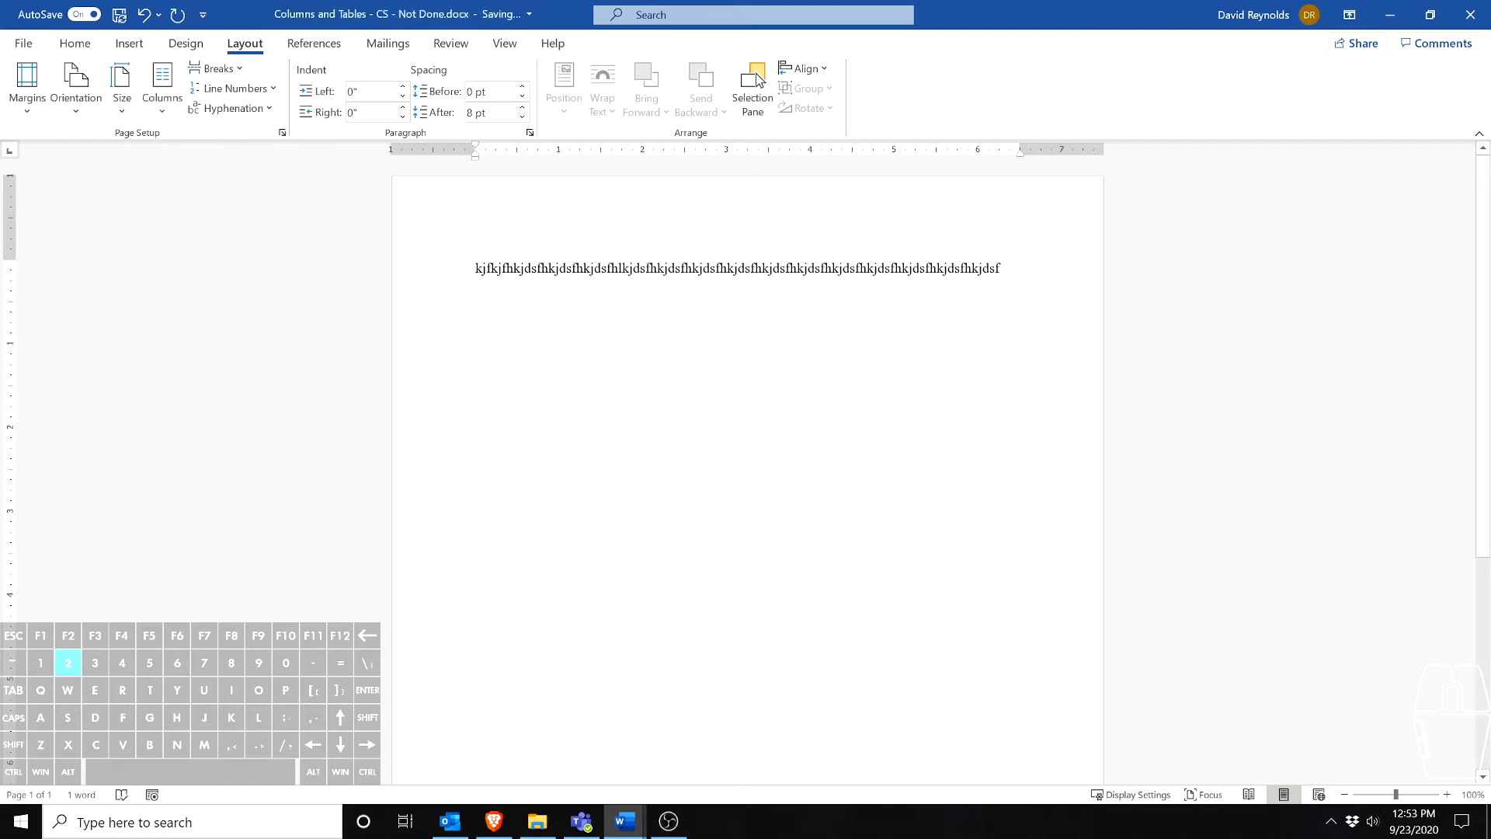
pyautogui.click(165, 89)
pyautogui.click(194, 186)
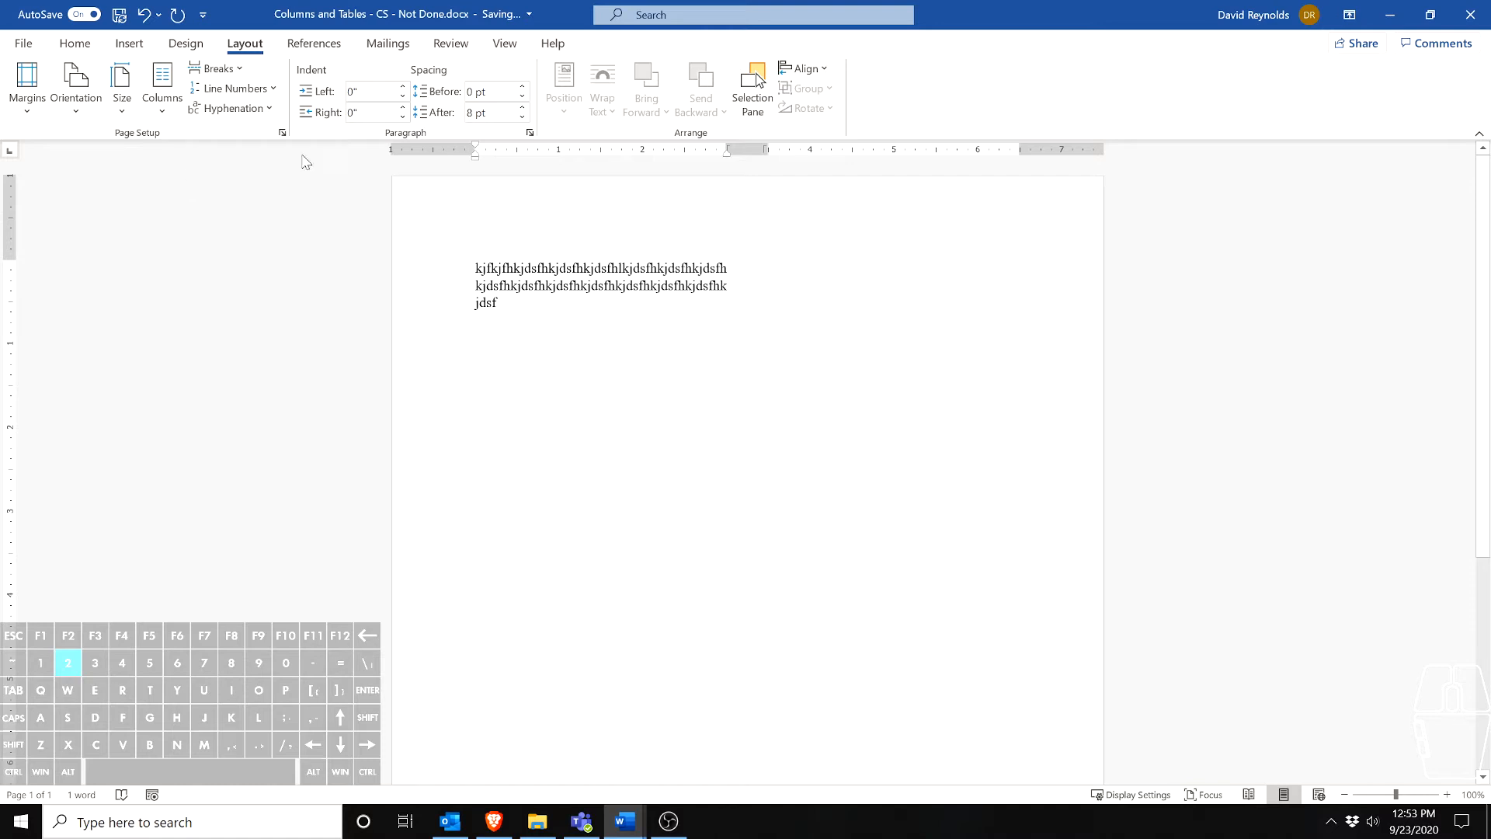
pyautogui.hotkey('ctrl', 'z')
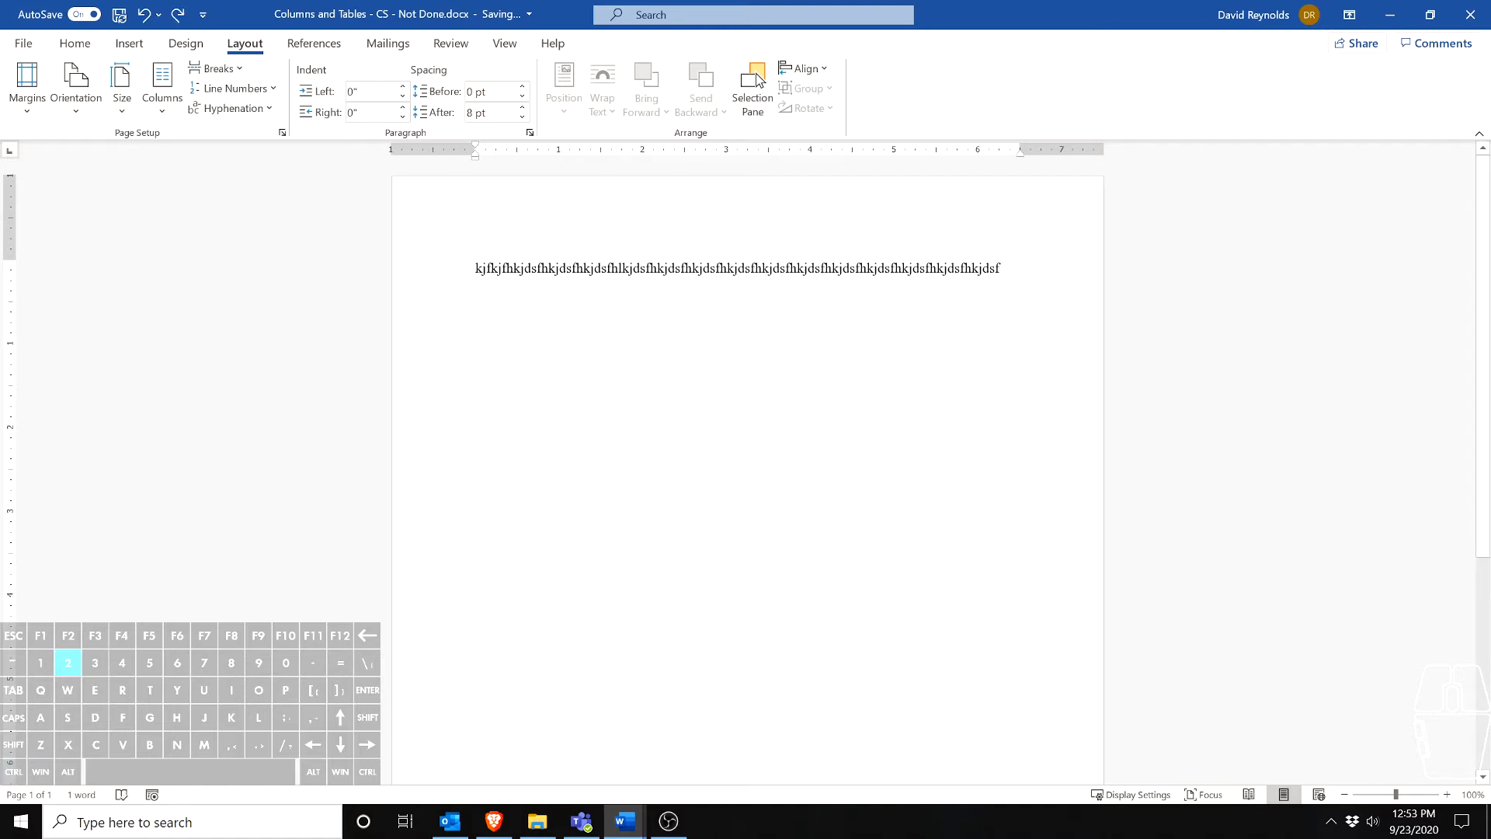
# Lay out the entire filler text line in two columns
pyautogui.moveTo(1030, 264); pyautogui.dragTo(435, 246)
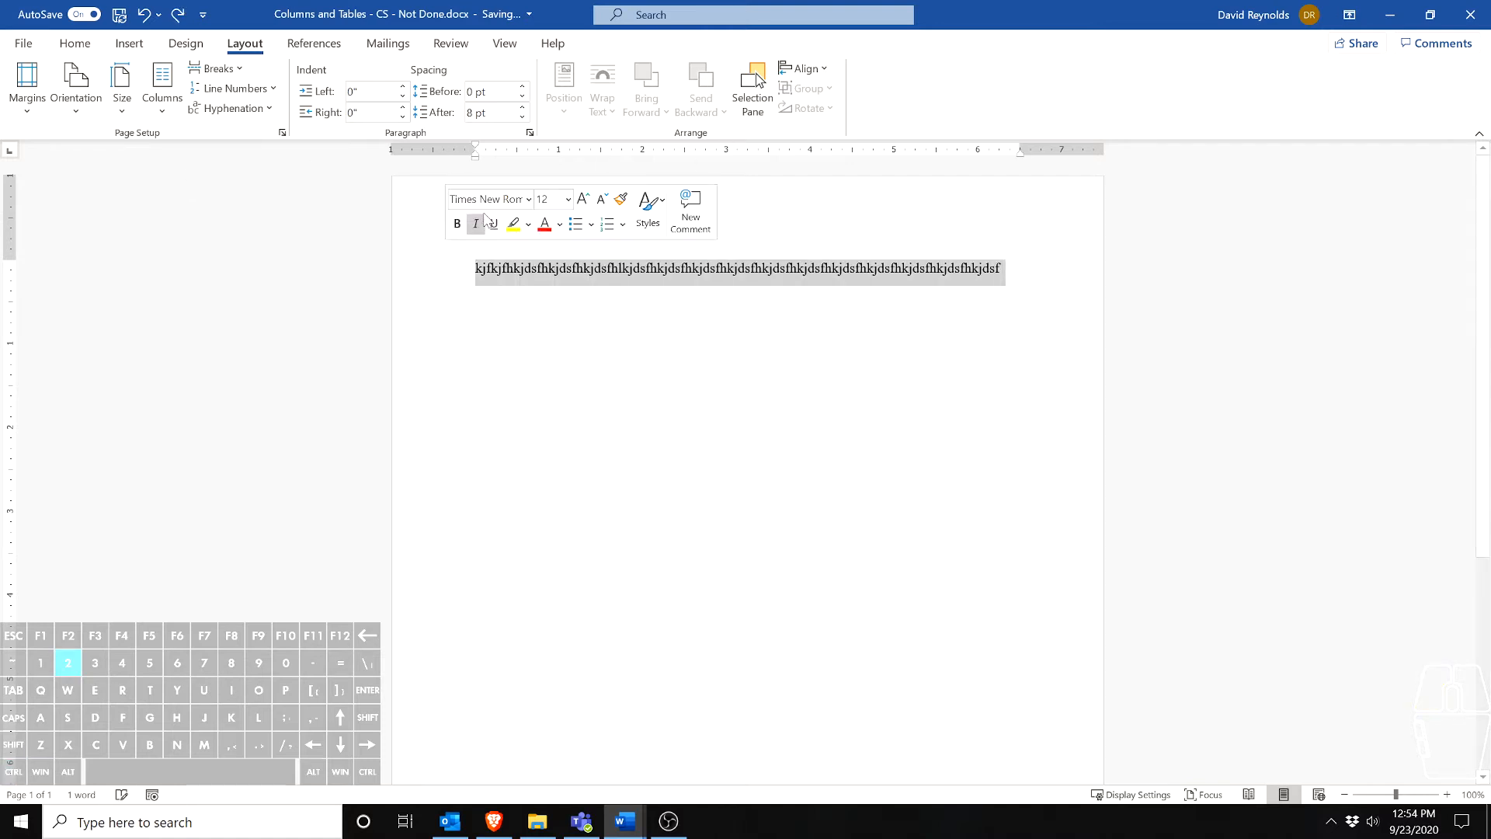
pyautogui.click(146, 86)
pyautogui.click(197, 195)
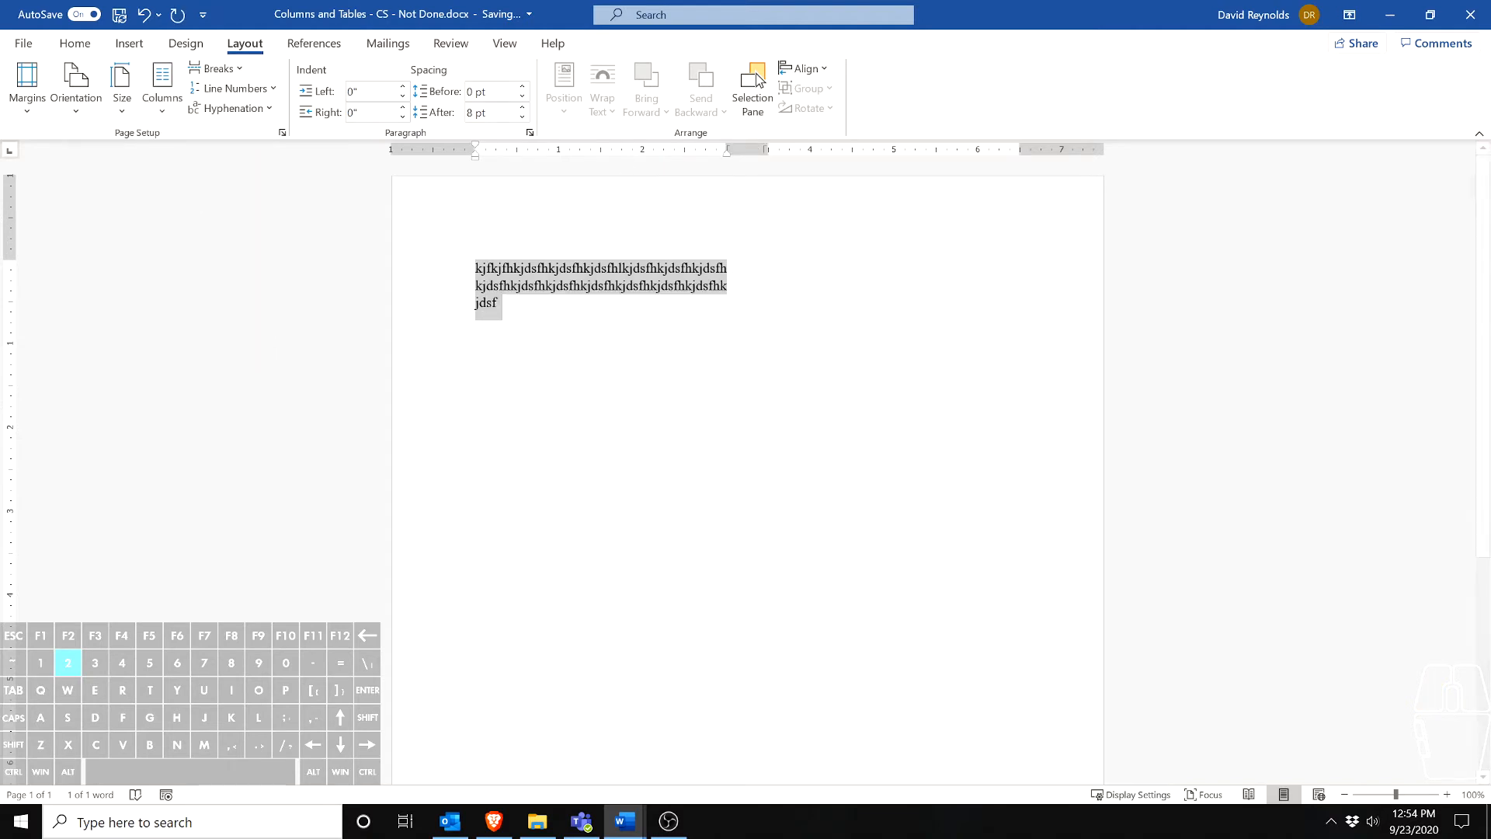
# Add a second paragraph of random filler text below the first, separated by a blank line
pyautogui.click(497, 303)
pyautogui.press('Return')
pyautogui.press('Return')
pyautogui.write('bkfbkjdfkbjdafkbjdafbkjsafbkjsafbkjsafbnkjffbkajaf')
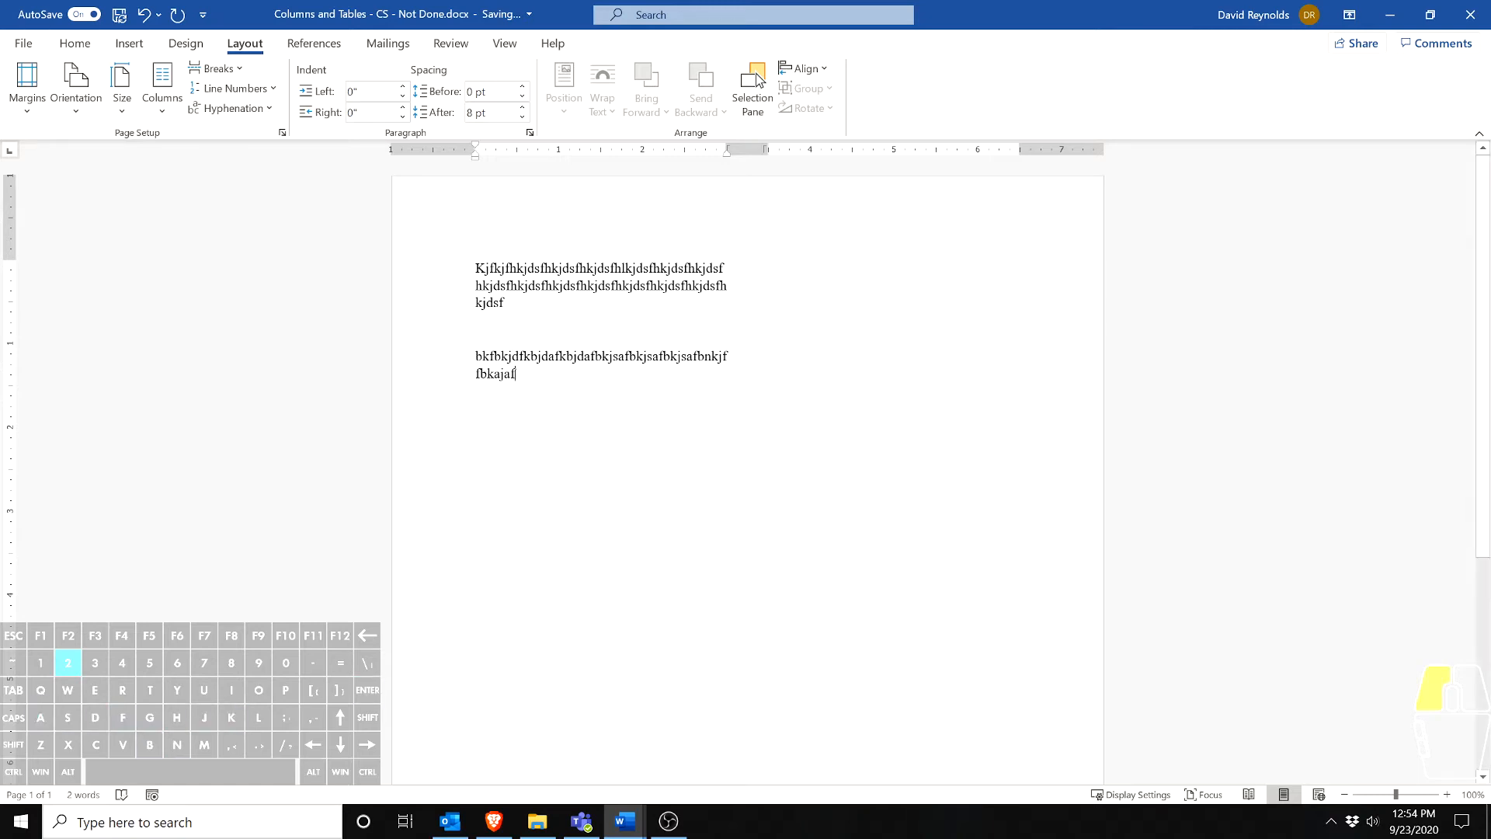
# Change all the filler text to one column and back to two columns
pyautogui.hotkey('ctrl', 'a')
pyautogui.click(162, 85)
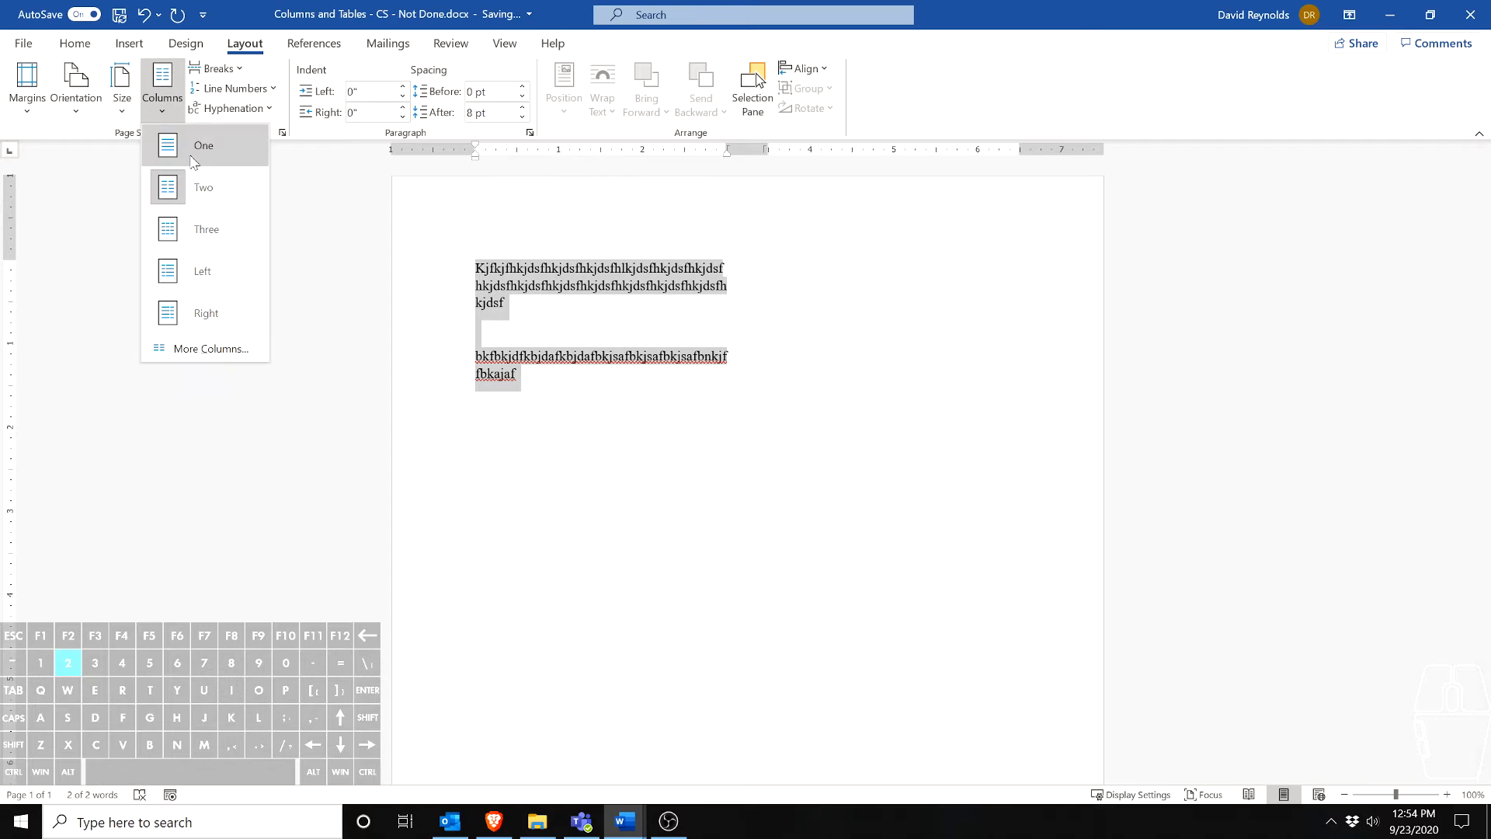
pyautogui.click(194, 147)
pyautogui.click(162, 89)
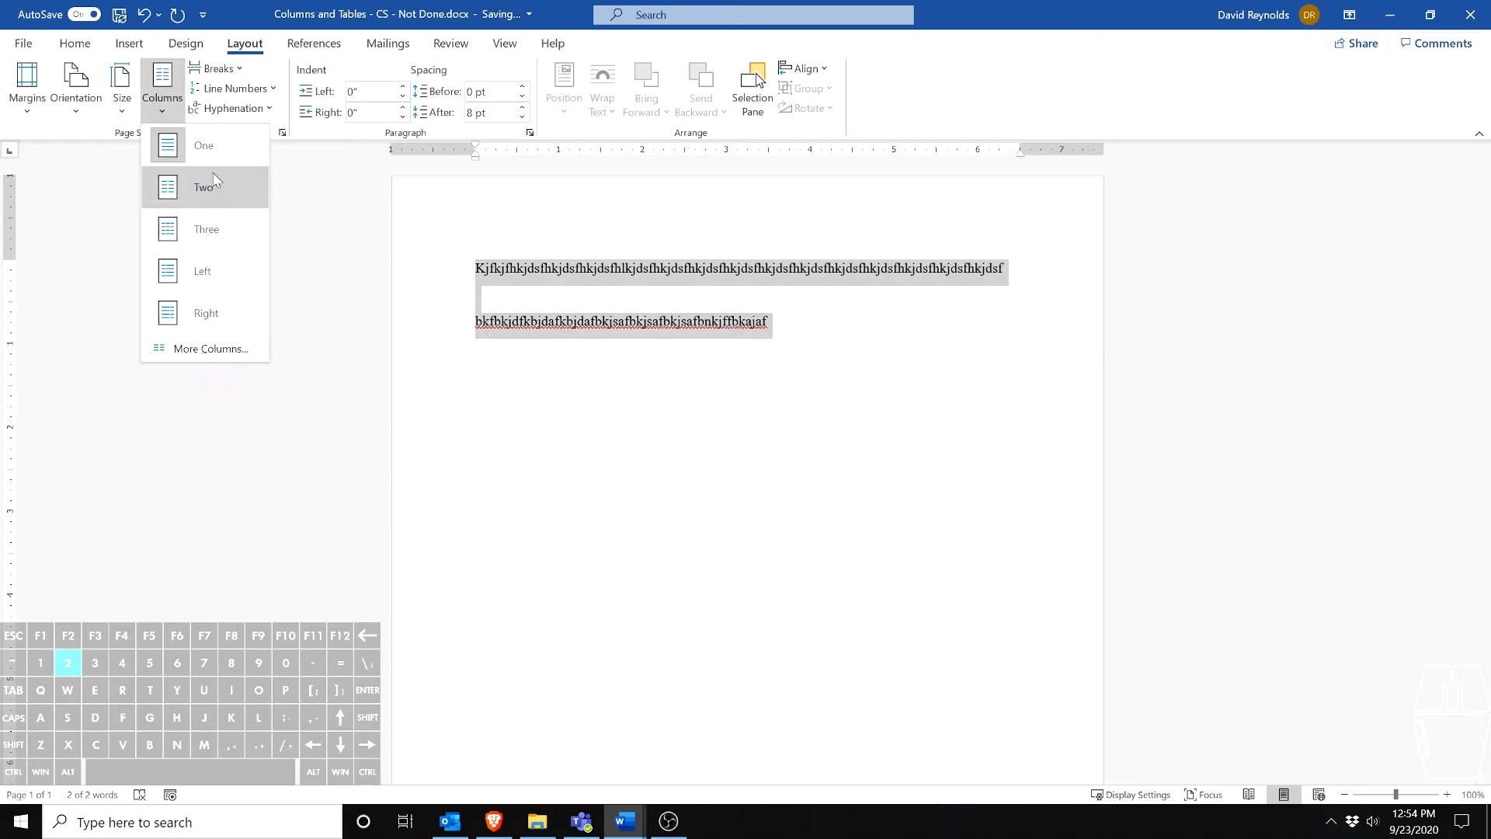
pyautogui.click(204, 187)
pyautogui.press('Right')
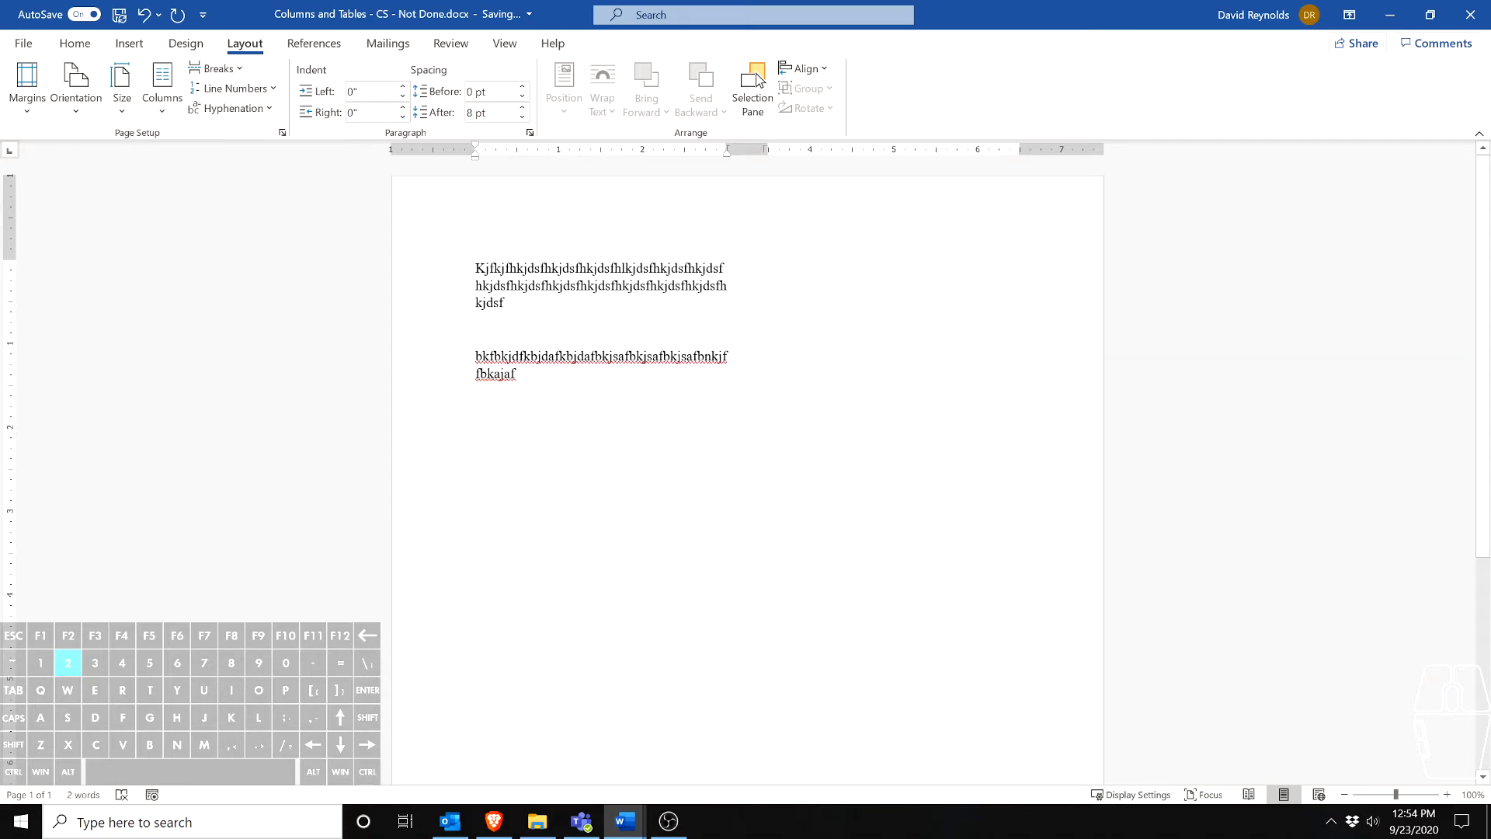
# Add blank lines below the second paragraph until the cursor reaches the second column, and enter random filler text there
pyautogui.hotkey('ctrl', 'a')
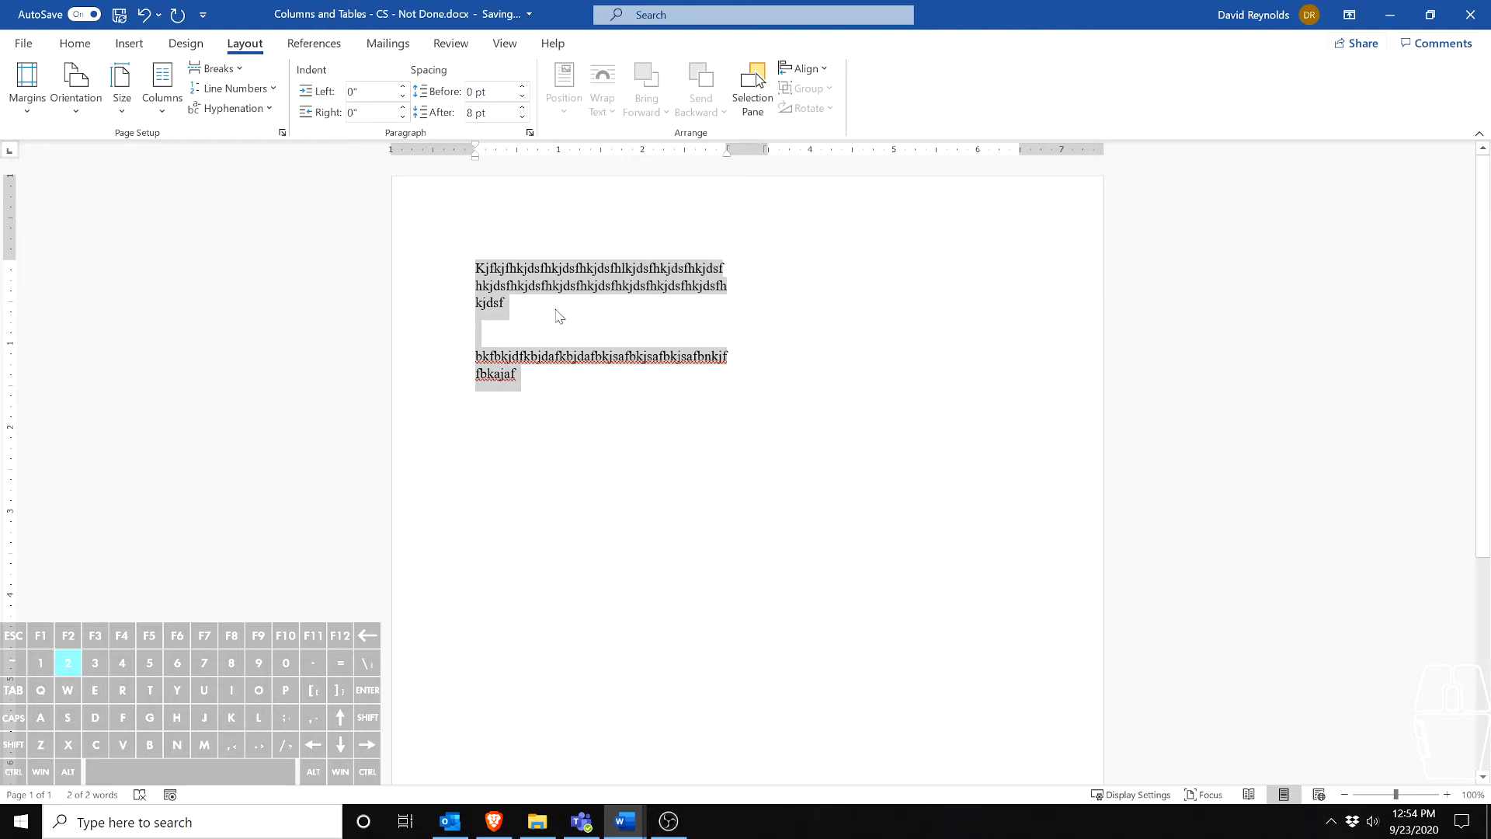
pyautogui.press('Right')
pyautogui.press('Return')
pyautogui.press('Return')
pyautogui.press('Return')
pyautogui.press('Return')
pyautogui.press('Return')
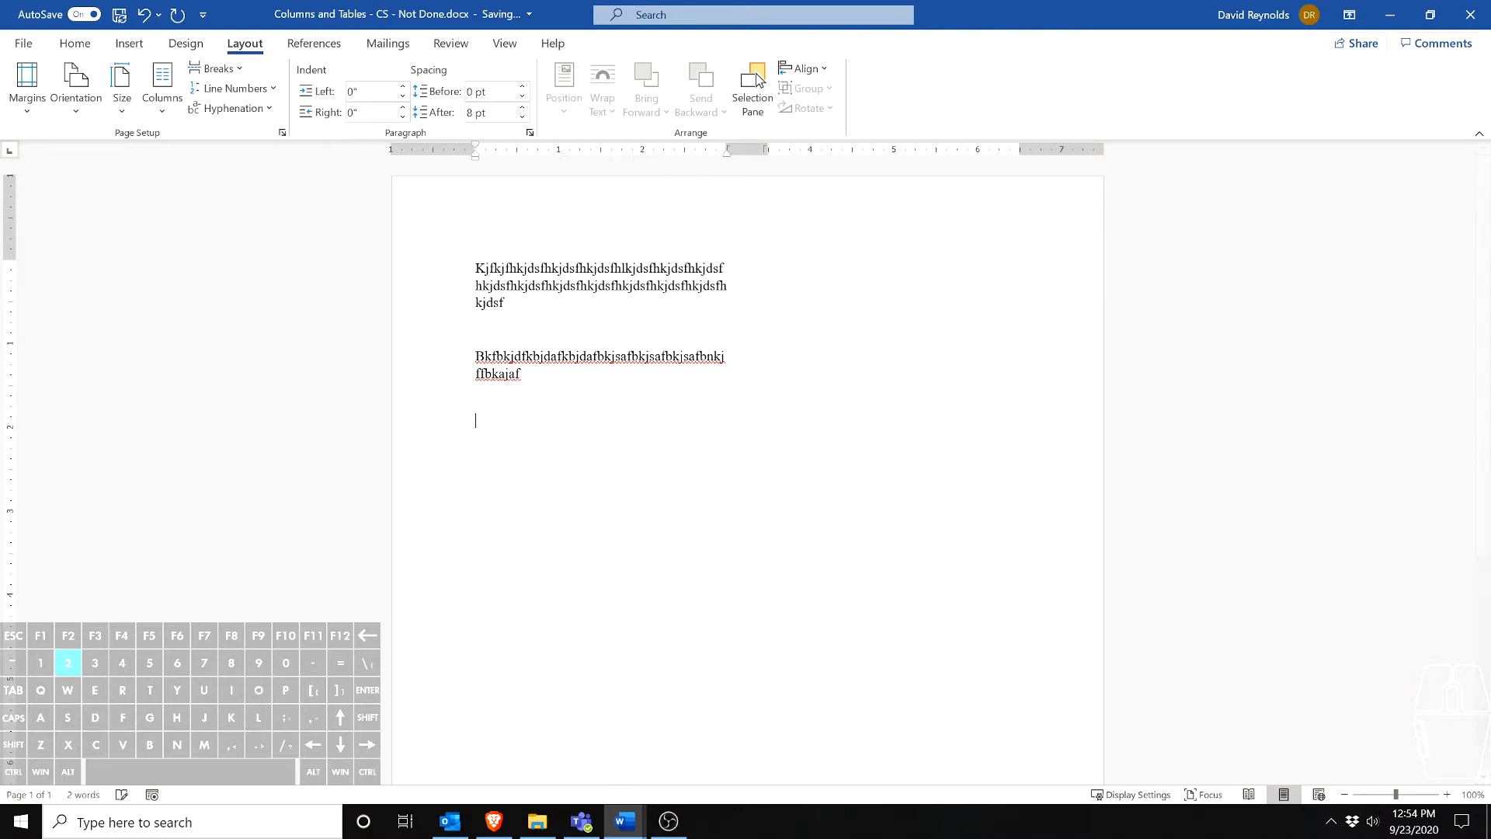
pyautogui.press('Return')
pyautogui.press('Return')
pyautogui.press('Return')
pyautogui.press('Return')
pyautogui.press('Return')
pyautogui.press('Return')
pyautogui.press('Return')
pyautogui.press('Return')
pyautogui.press('Return')
pyautogui.press('Return')
pyautogui.press('Return')
pyautogui.press('Return')
pyautogui.press('Return')
pyautogui.press('Return')
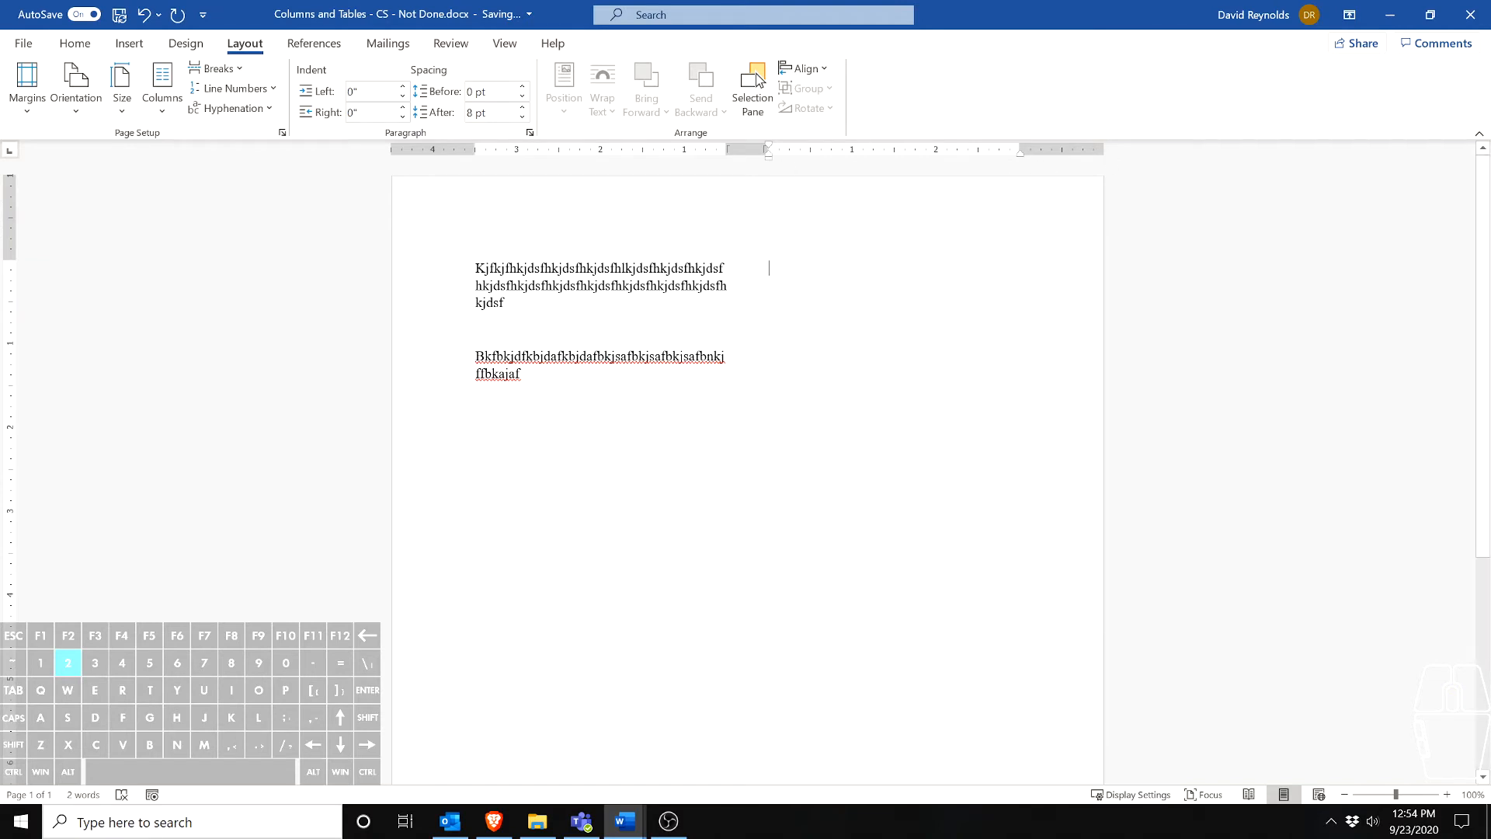
pyautogui.write('kdskjhdfkhjgdsfhkjsafhkgfnikjfkjnfknfkjgfihgfwbiugwefbigbigbginbigrbignkrgvrnkgnkgnrk')
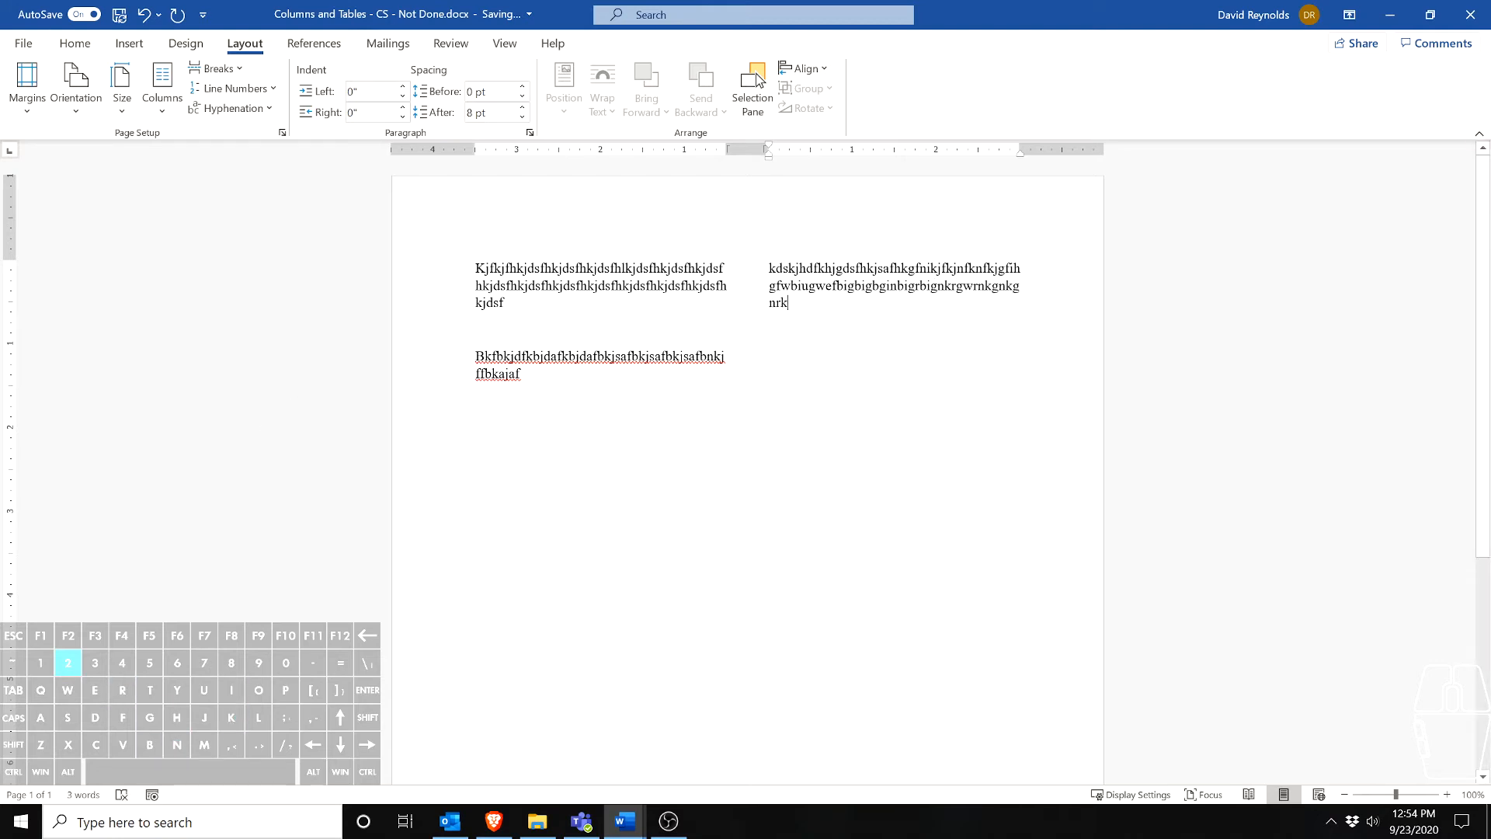
# Insert blank lines above the first paragraph and trim them to five
pyautogui.click(476, 268)
pyautogui.press('Return')
pyautogui.press('Return')
pyautogui.press('Return')
pyautogui.press('Return')
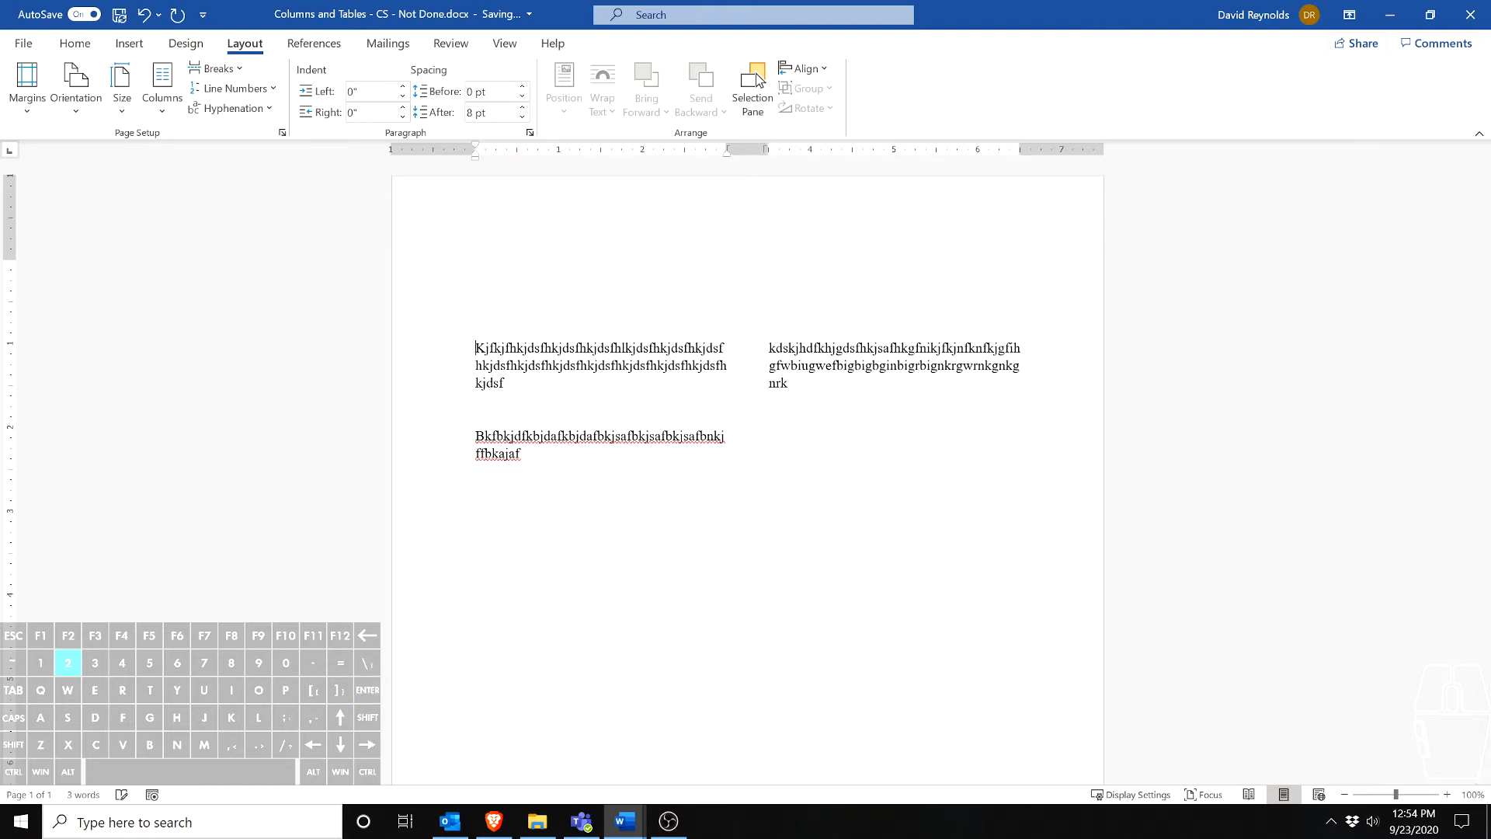
pyautogui.press('Return')
pyautogui.press('Return')
pyautogui.press('Return')
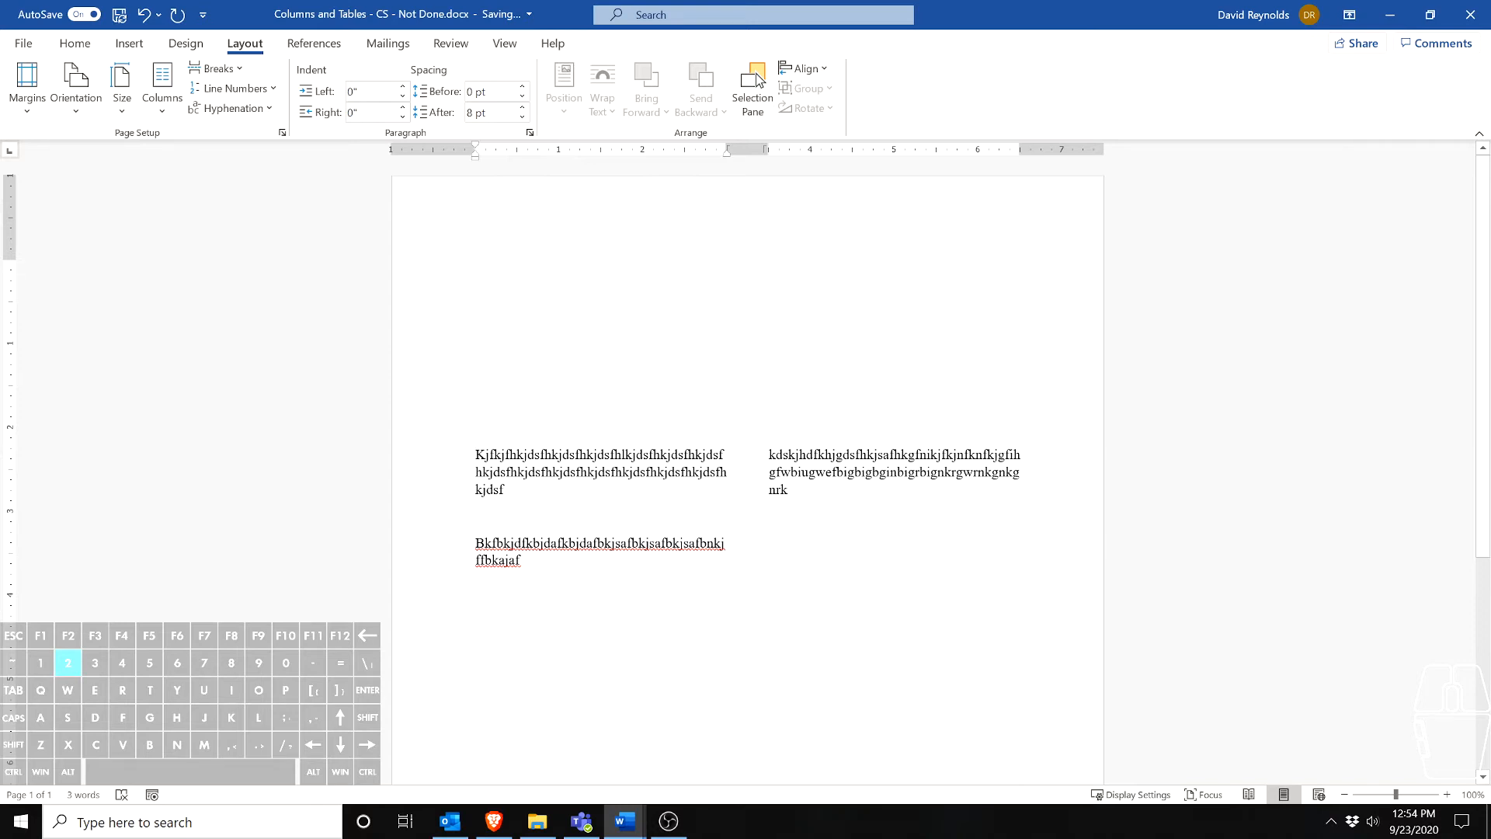
pyautogui.press('BackSpace')
pyautogui.press('BackSpace')
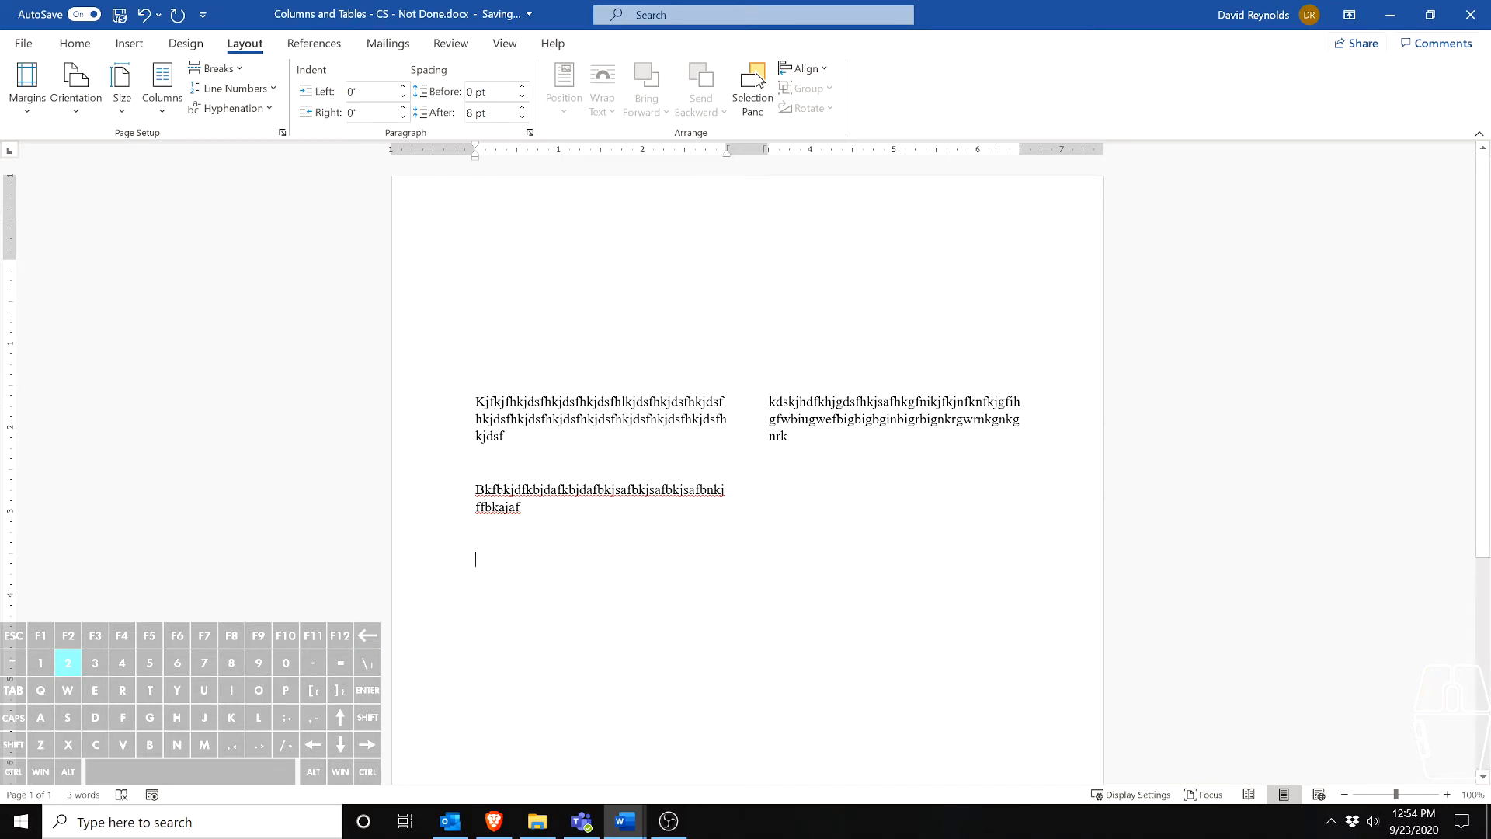
# Delete blank lines below the second paragraph until the second-column text moves back into the first column
pyautogui.press('Delete')
pyautogui.press('Delete')
pyautogui.press('Delete')
pyautogui.press('Delete')
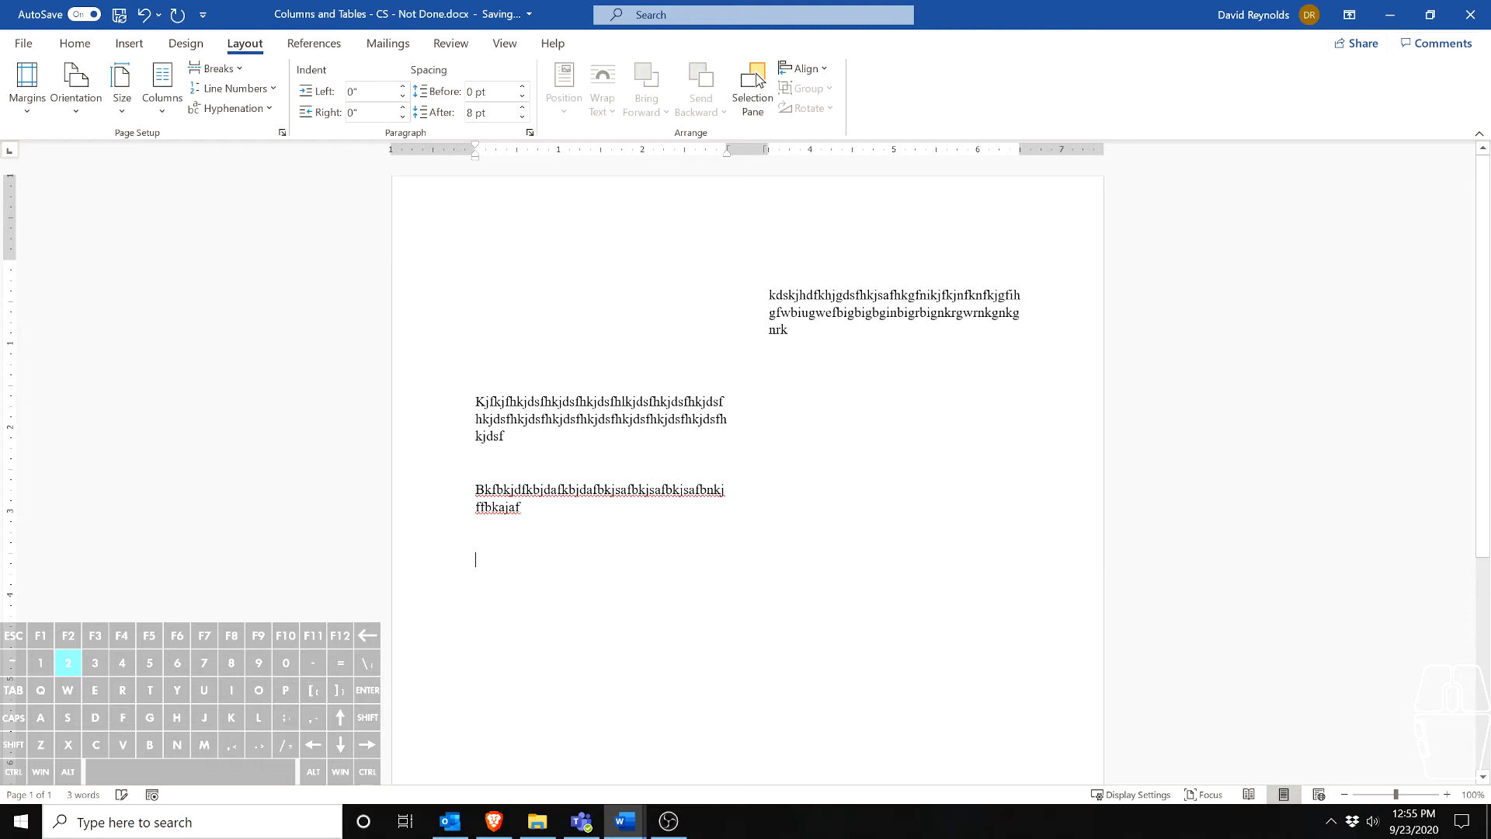
pyautogui.press('Delete')
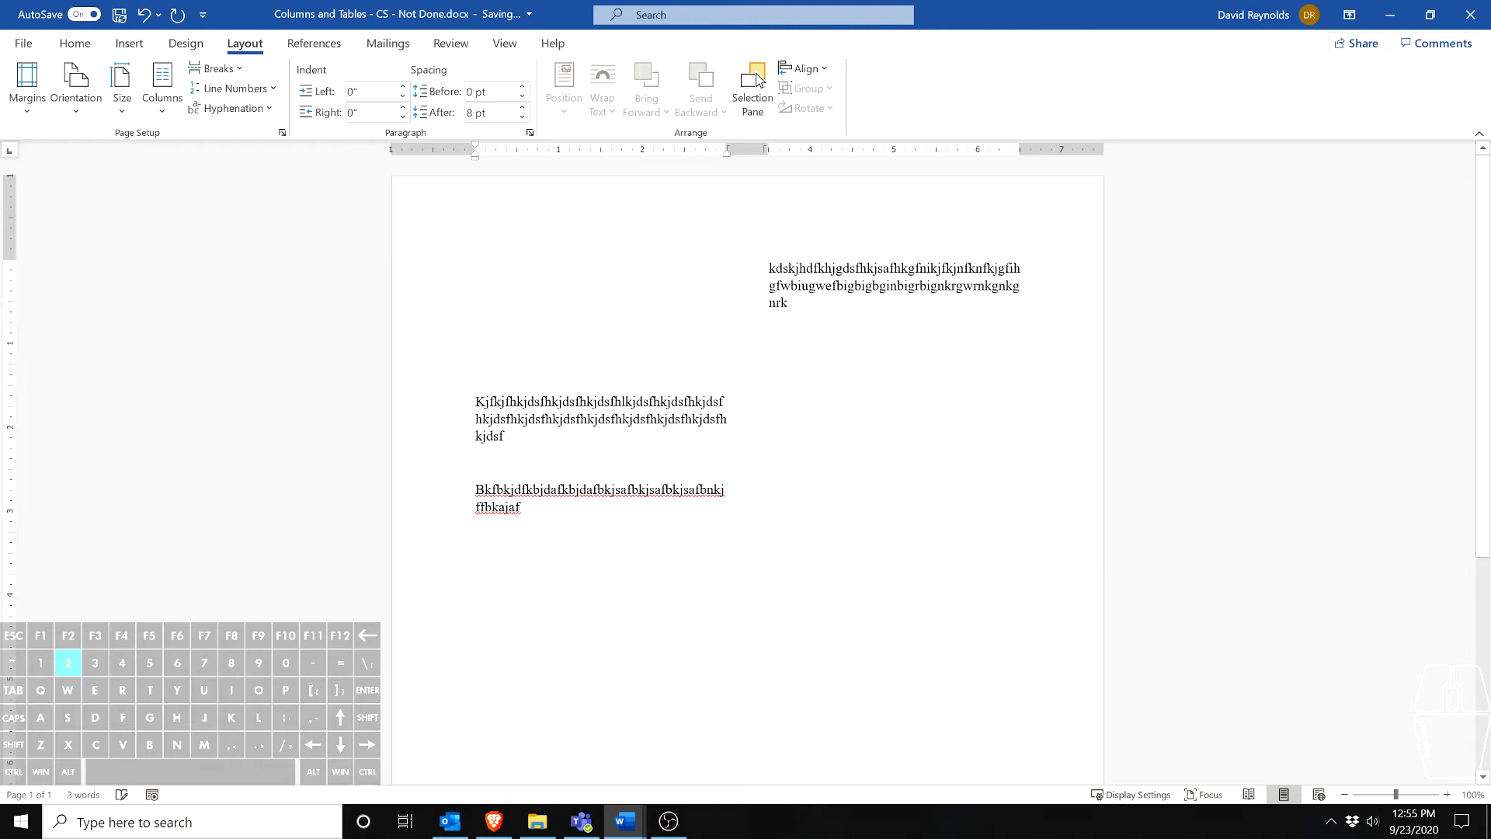
pyautogui.press('Delete')
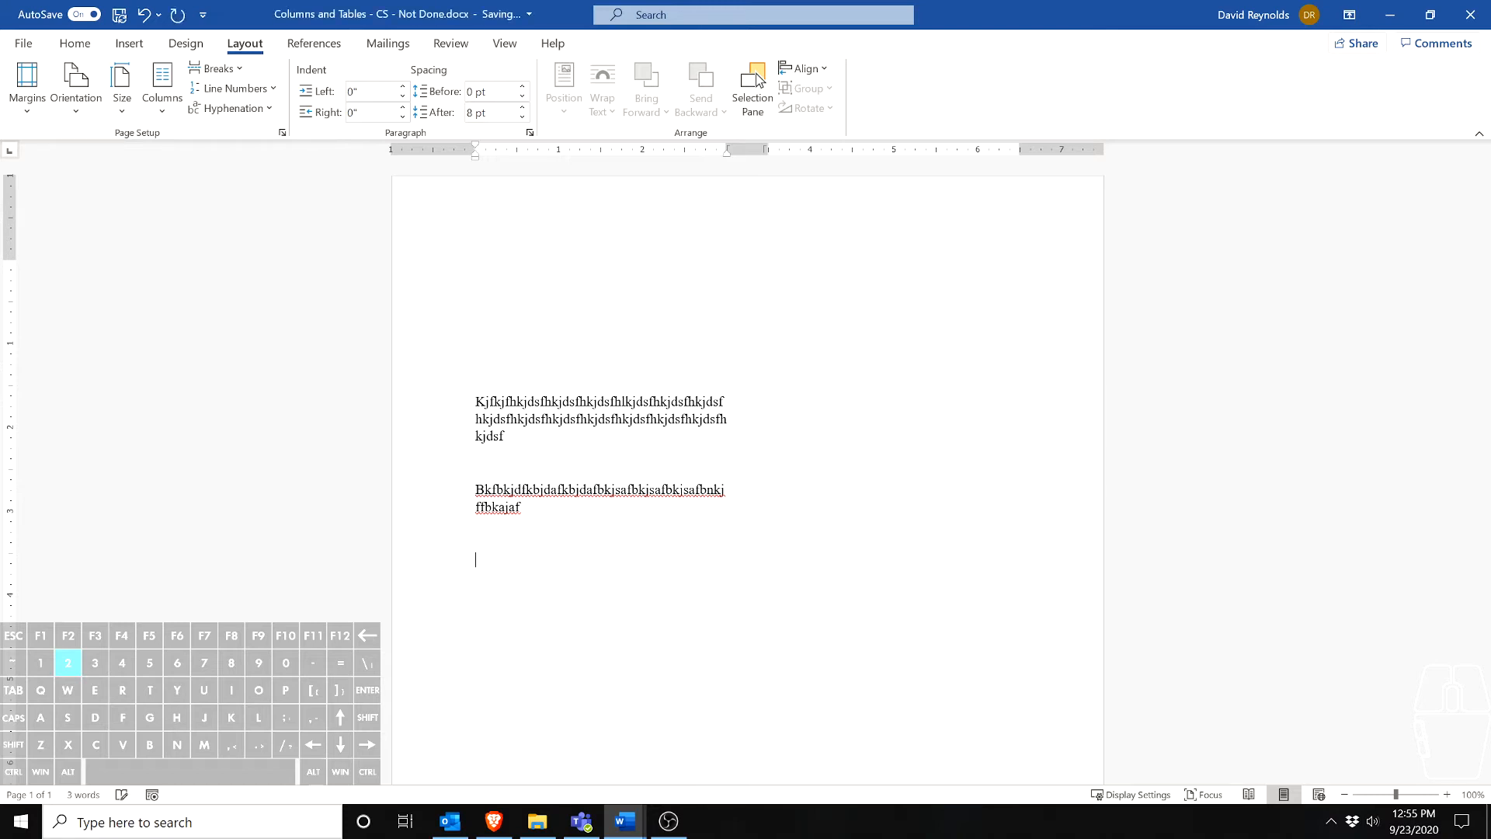
pyautogui.press('Delete')
pyautogui.press('Delete')
pyautogui.press('Delete')
pyautogui.press('Delete')
pyautogui.press('Delete')
pyautogui.press('Delete')
pyautogui.press('Delete')
pyautogui.press('Delete')
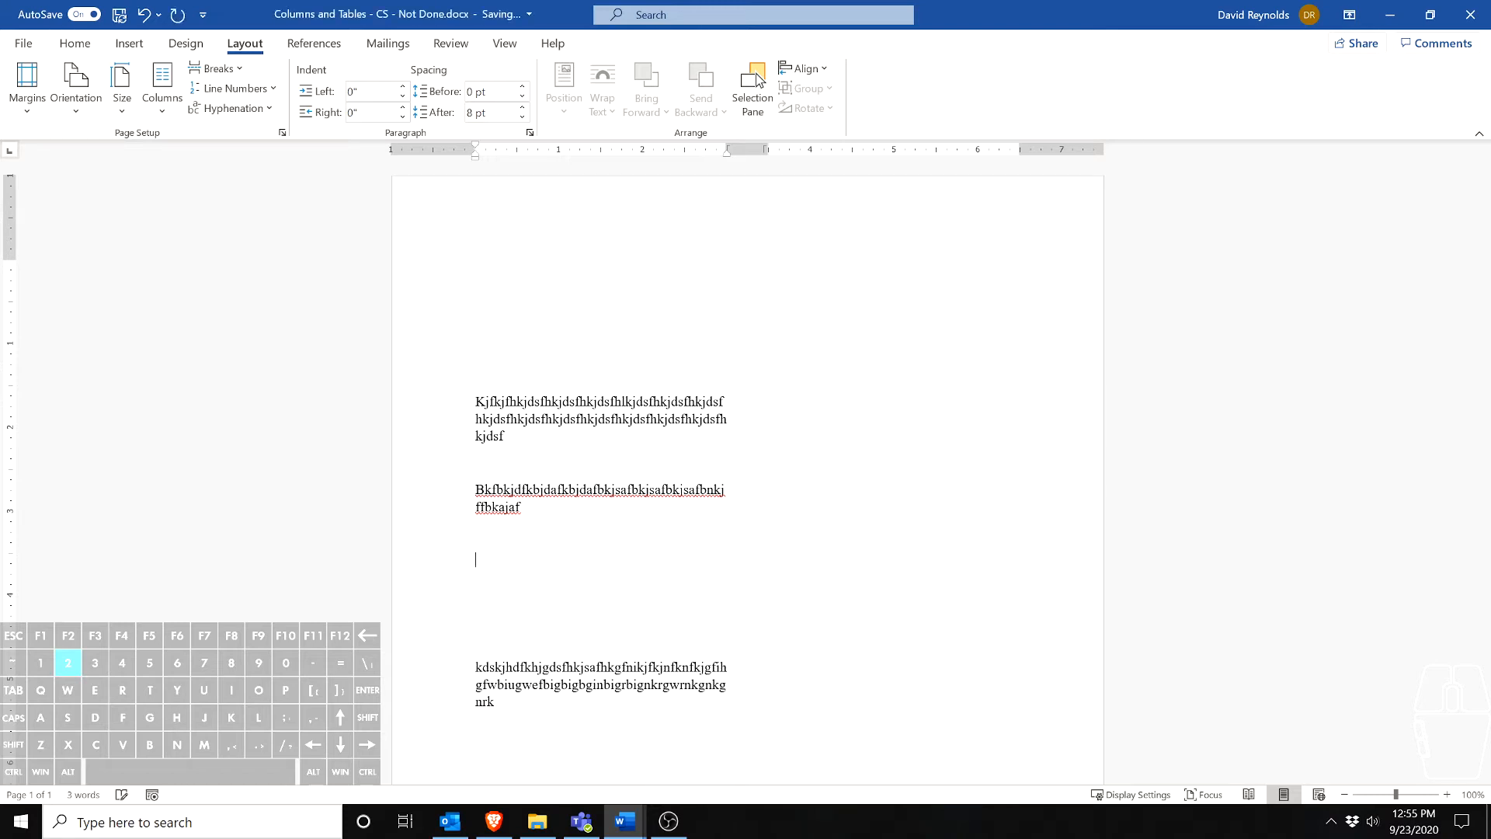
pyautogui.press('Delete')
pyautogui.press('Return')
# Remove three of the blank lines above the first paragraph
pyautogui.press('Up')
pyautogui.press('Up')
pyautogui.press('Up')
pyautogui.press('Up')
pyautogui.press('Up')
pyautogui.press('Up')
pyautogui.press('Up')
pyautogui.press('Up')
pyautogui.press('Up')
pyautogui.press('Up')
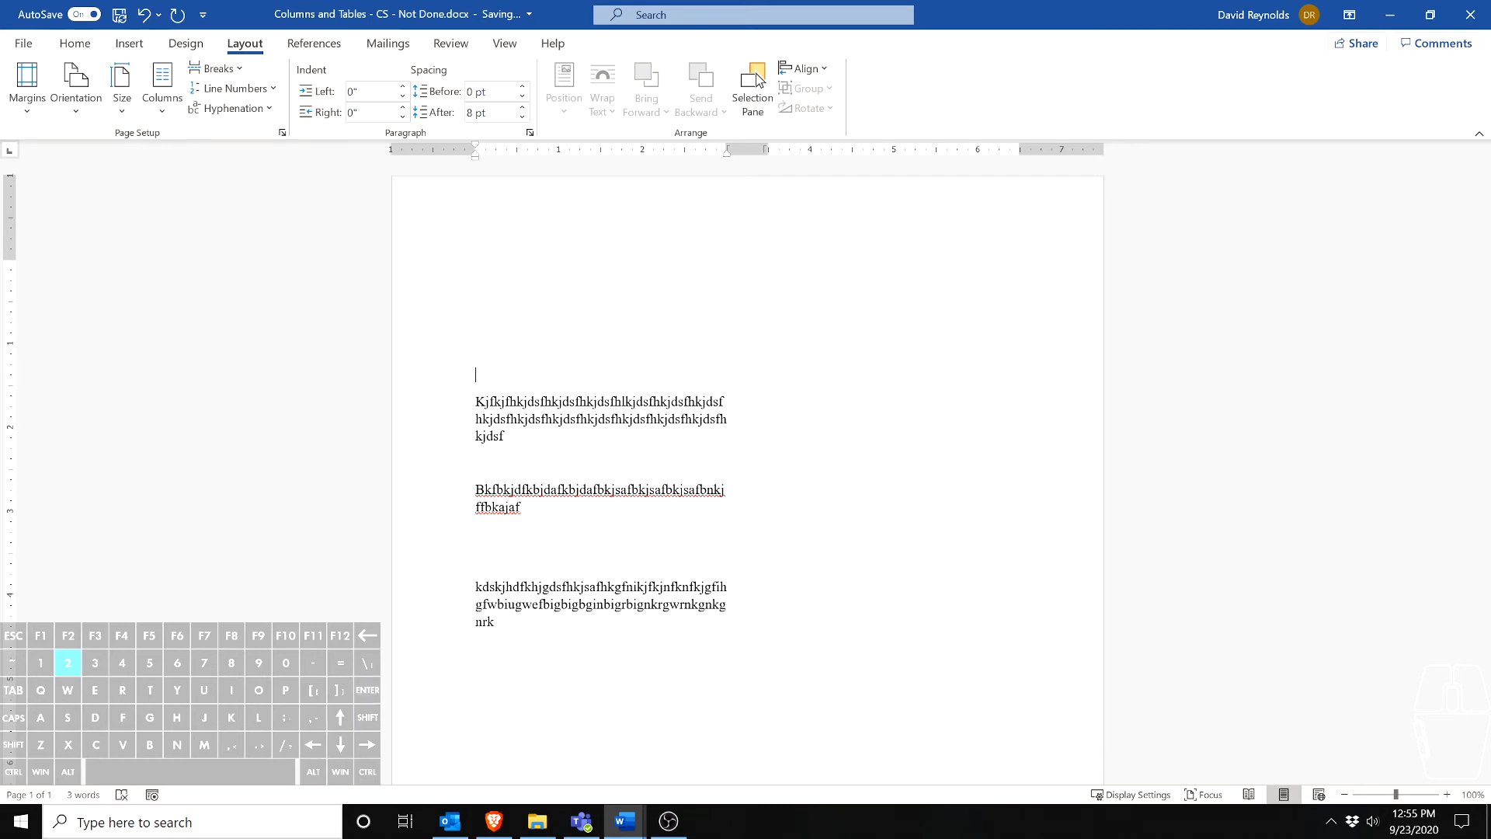
pyautogui.press('BackSpace')
pyautogui.press('BackSpace')
pyautogui.press('BackSpace')
# Adjust the blank lines between the second and third filler paragraphs by adding and deleting some
pyautogui.press('Down')
pyautogui.press('Down')
pyautogui.press('Down')
pyautogui.press('Down')
pyautogui.press('Down')
pyautogui.press('Down')
pyautogui.press('Down')
pyautogui.press('Down')
pyautogui.press('Up')
pyautogui.press('Return')
pyautogui.press('Return')
pyautogui.press('Return')
pyautogui.press('Return')
pyautogui.press('Return')
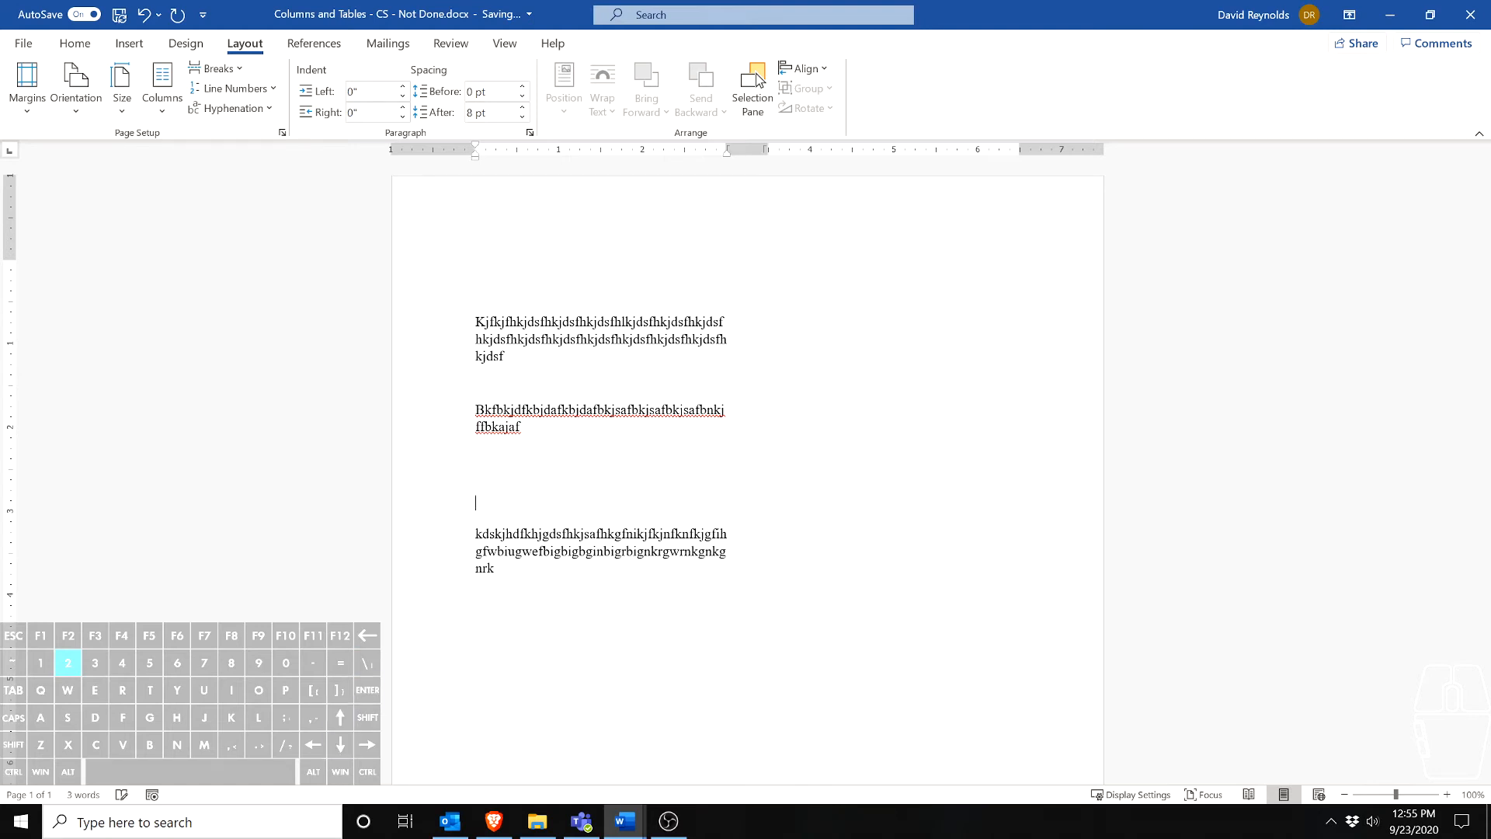
pyautogui.press('Up')
pyautogui.press('Up')
pyautogui.press('Up')
pyautogui.press('Delete')
pyautogui.press('Delete')
pyautogui.press('Delete')
pyautogui.press('Delete')
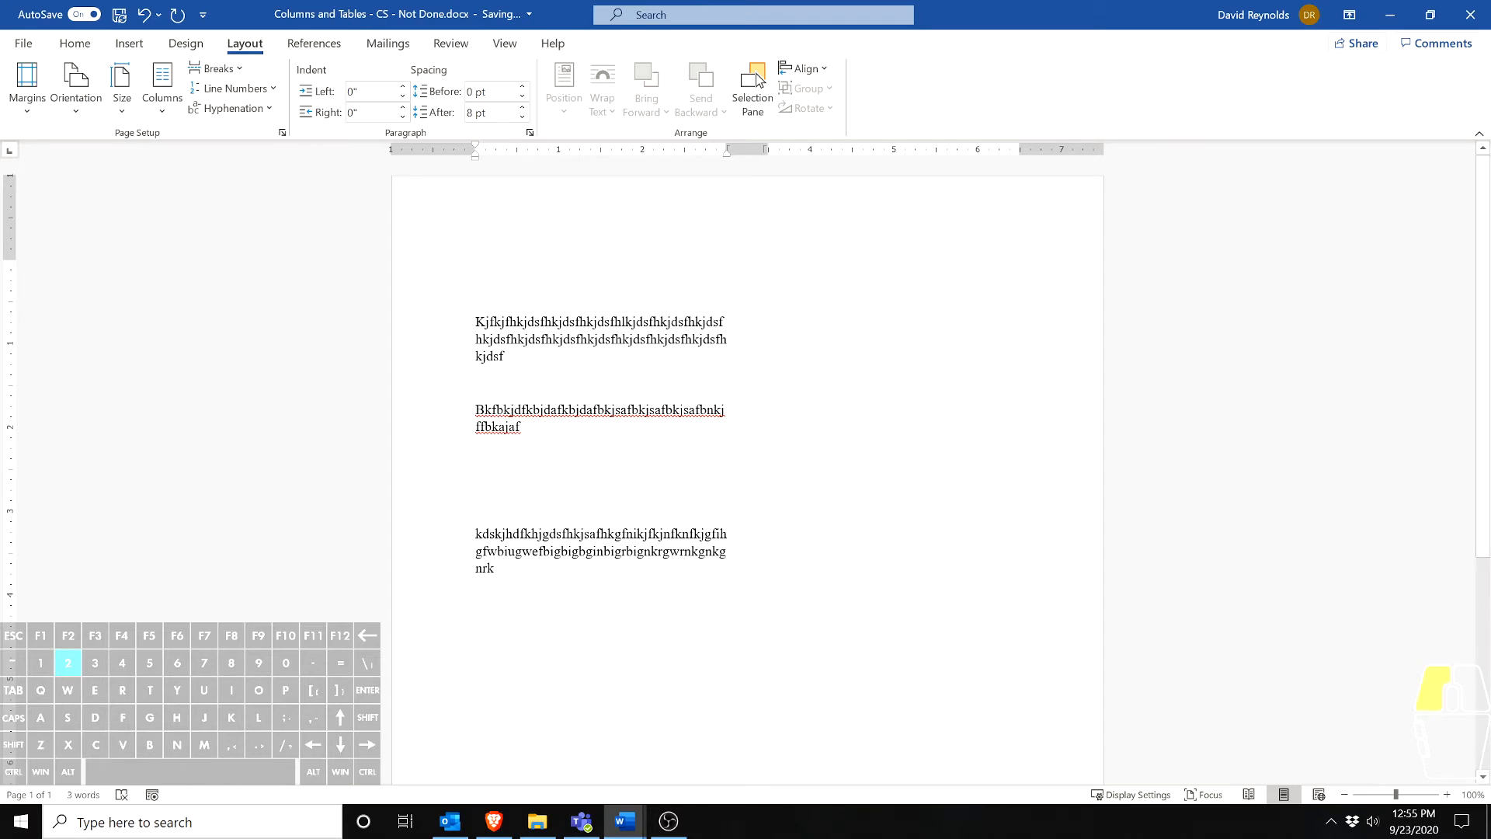
# Clear all content from the document and set the page layout back to one column
pyautogui.hotkey('ctrl', 'a')
pyautogui.press('Delete')
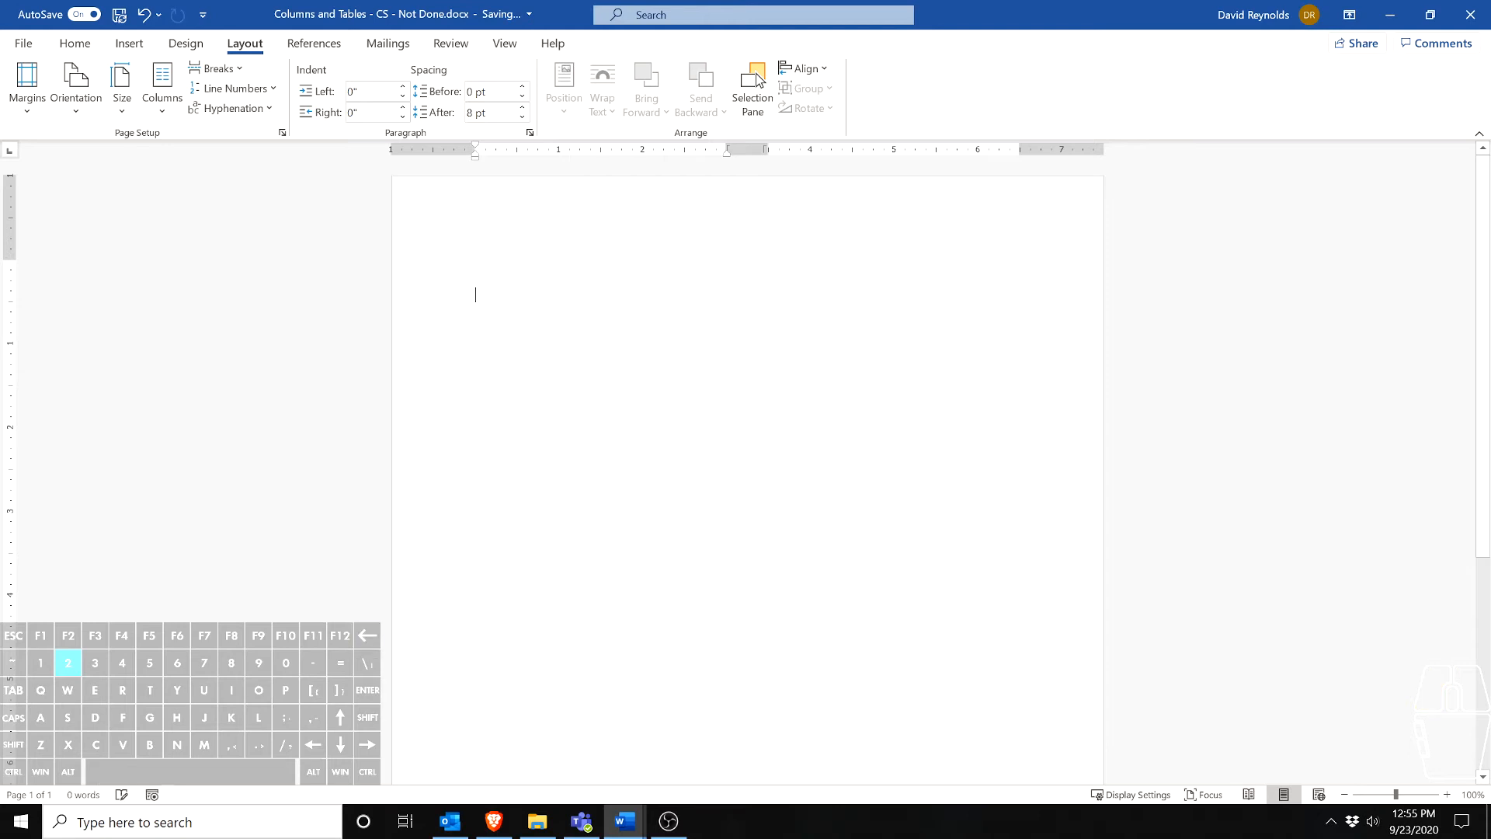
pyautogui.scroll(2, 747, 466)
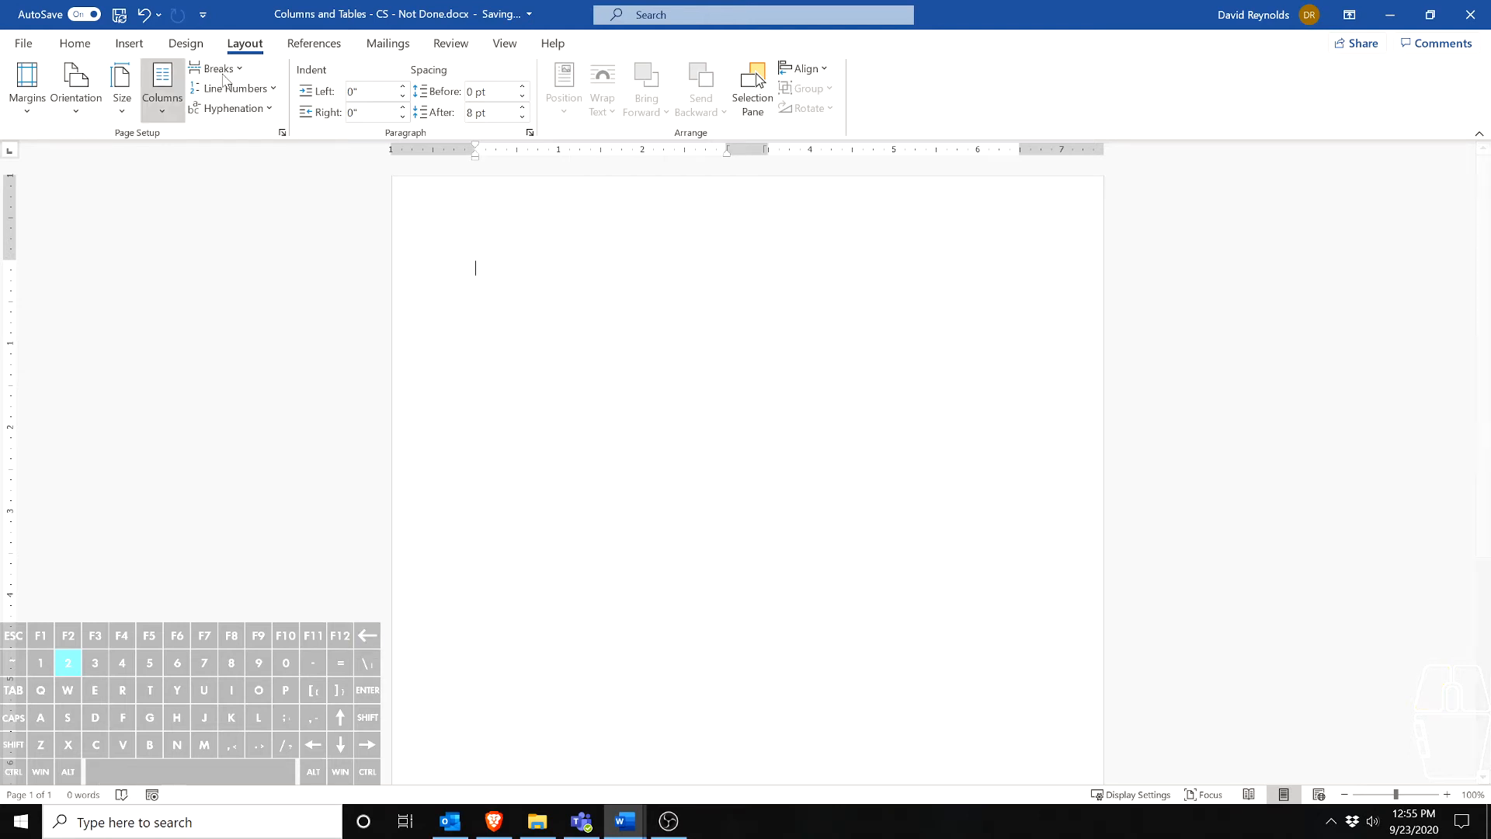
pyautogui.click(161, 87)
pyautogui.click(175, 144)
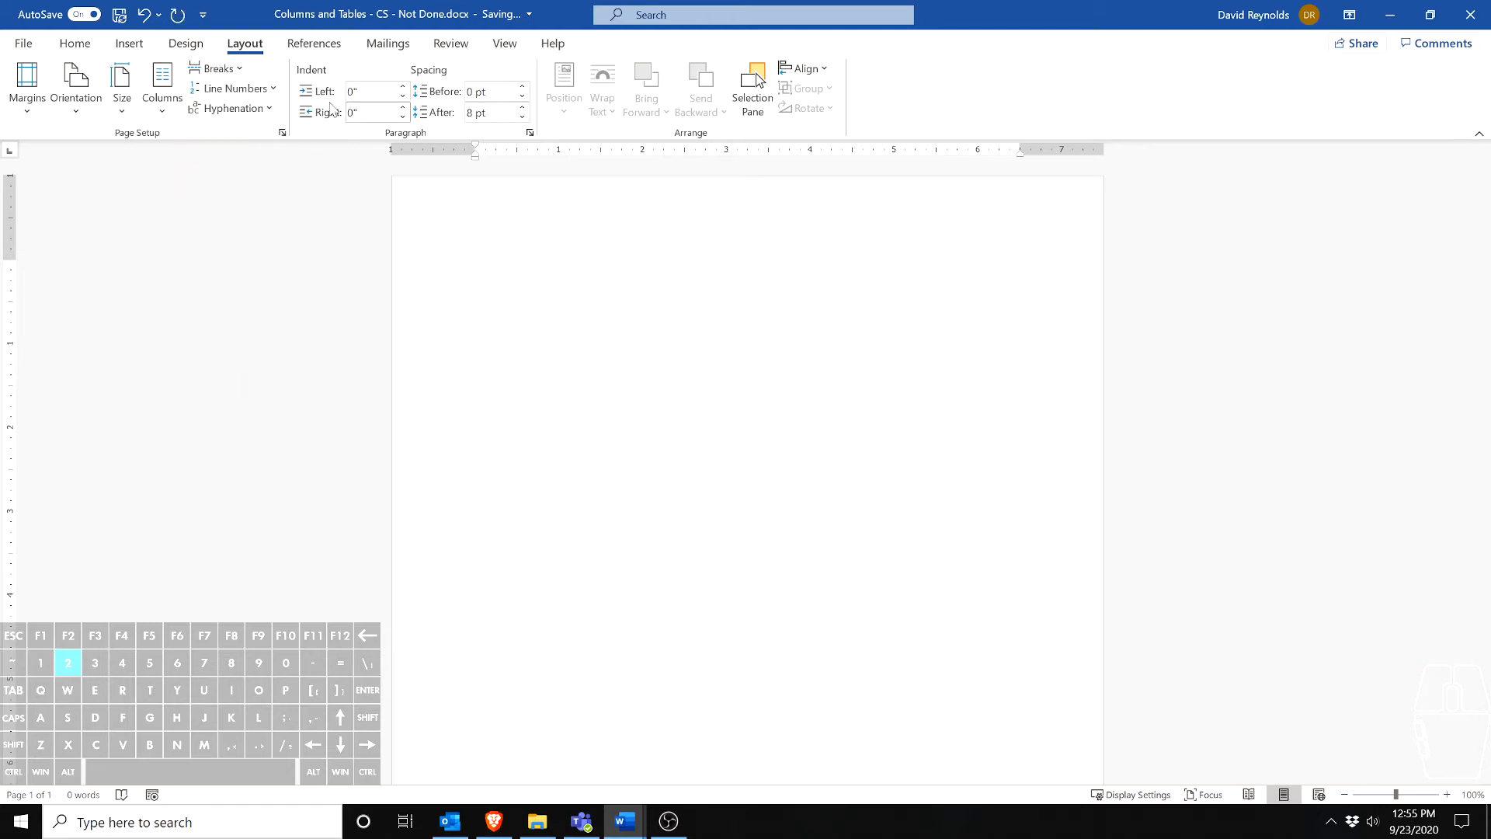
# Enter the centred title "This is my title" and return the line below it to left alignment
pyautogui.click(74, 43)
pyautogui.click(413, 104)
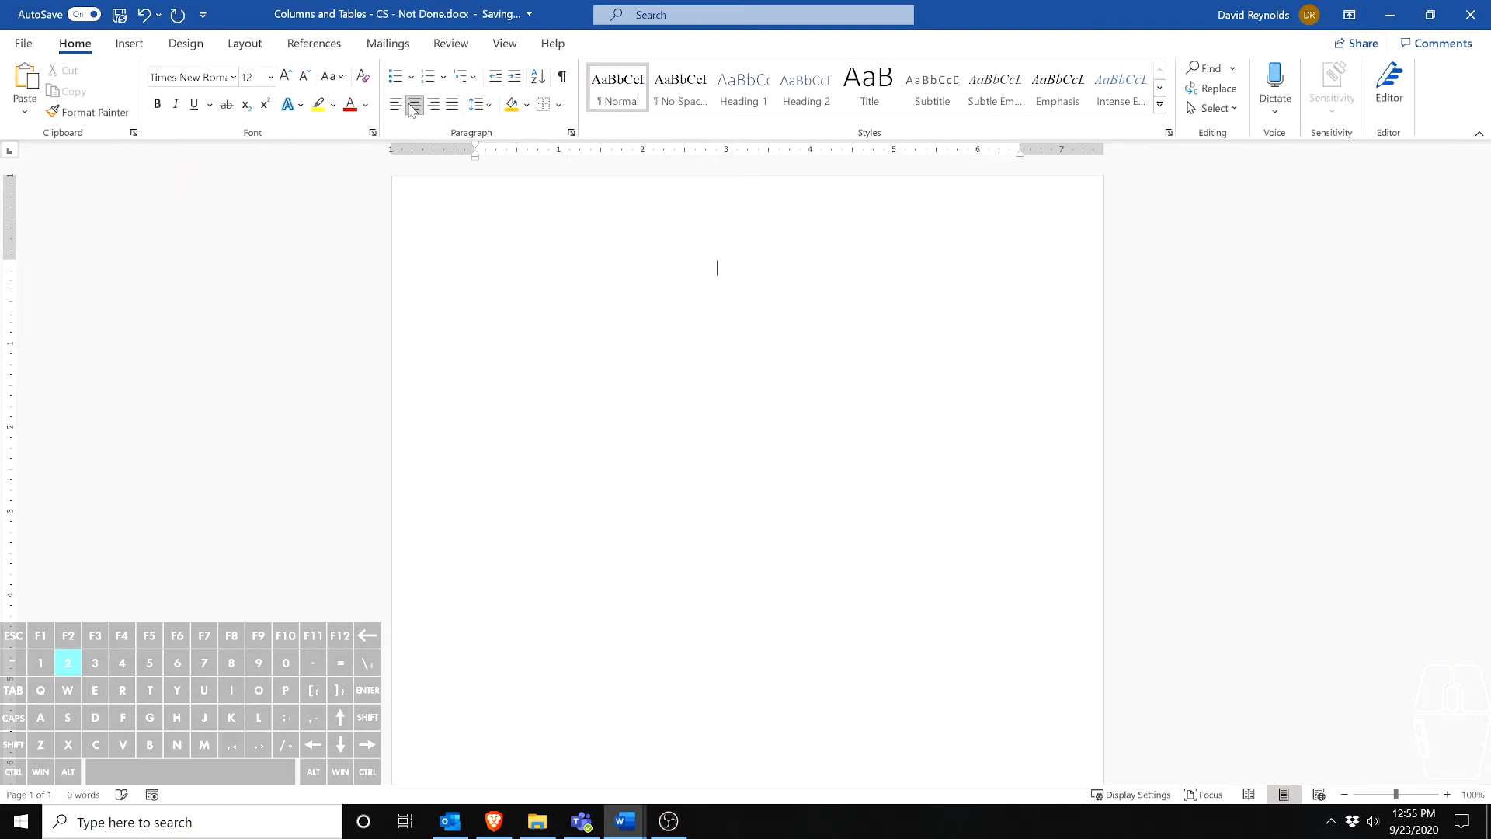
pyautogui.write('This is my title')
pyautogui.press('BackSpace')
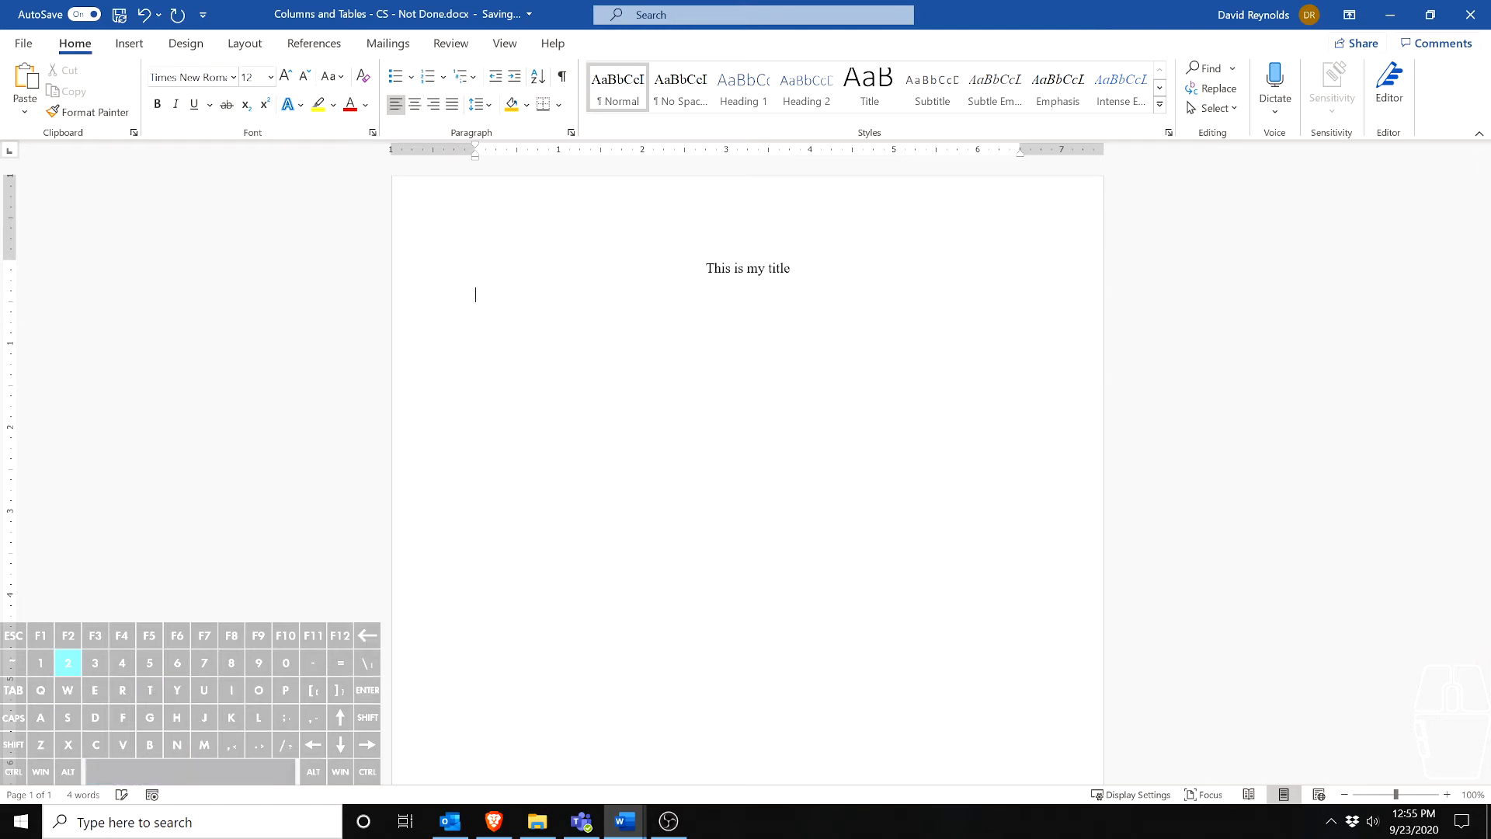
# Enter the lines "Left side" and "Right side" below the title, separated by a blank line
pyautogui.write('Left side')
pyautogui.press('Return')
pyautogui.press('Return')
pyautogui.write('Right side')
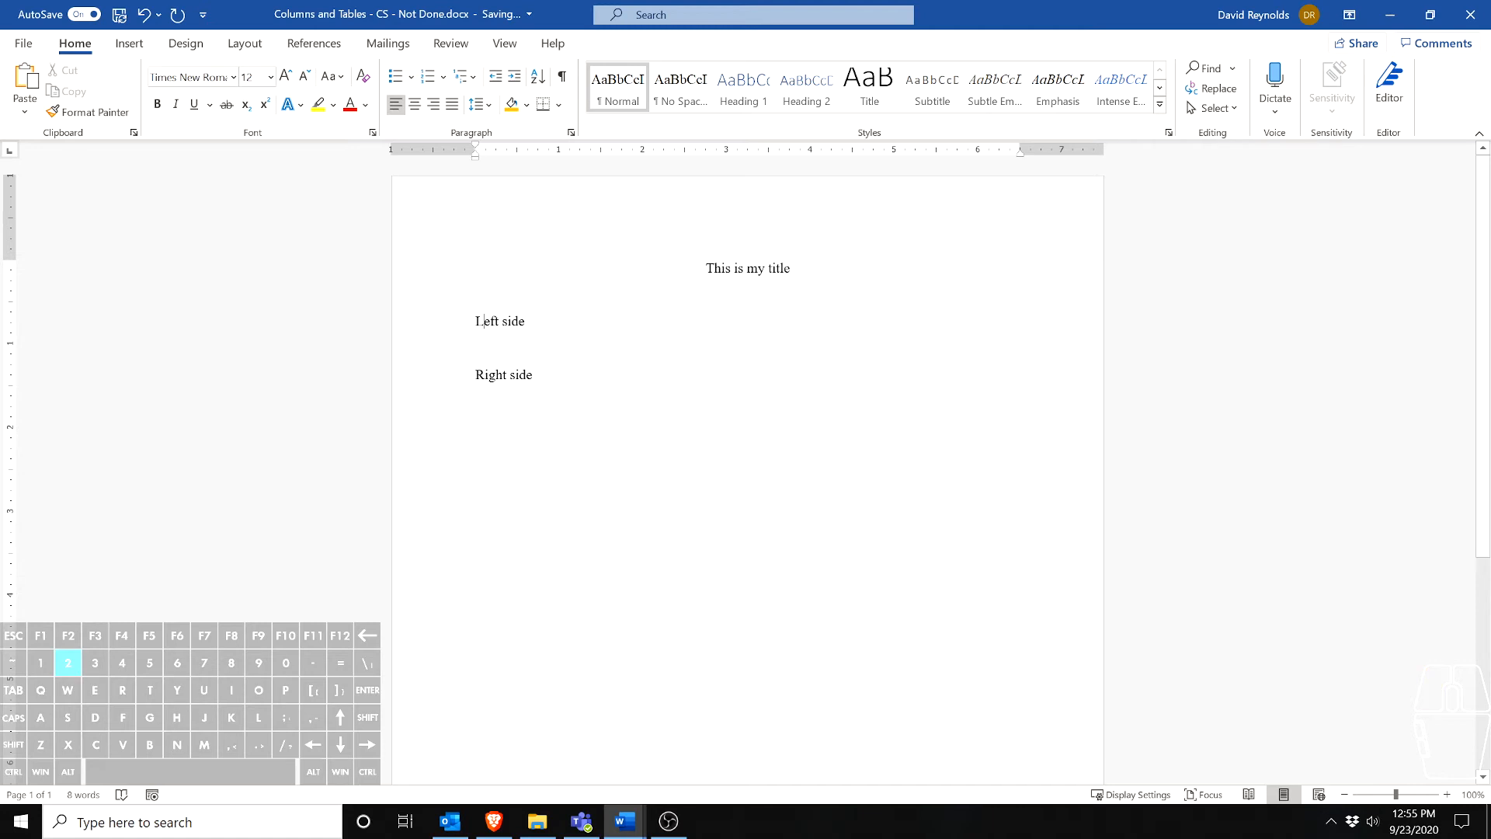
# Try the two-column layout with the cursor in the title line, and undo it
pyautogui.click(747, 269)
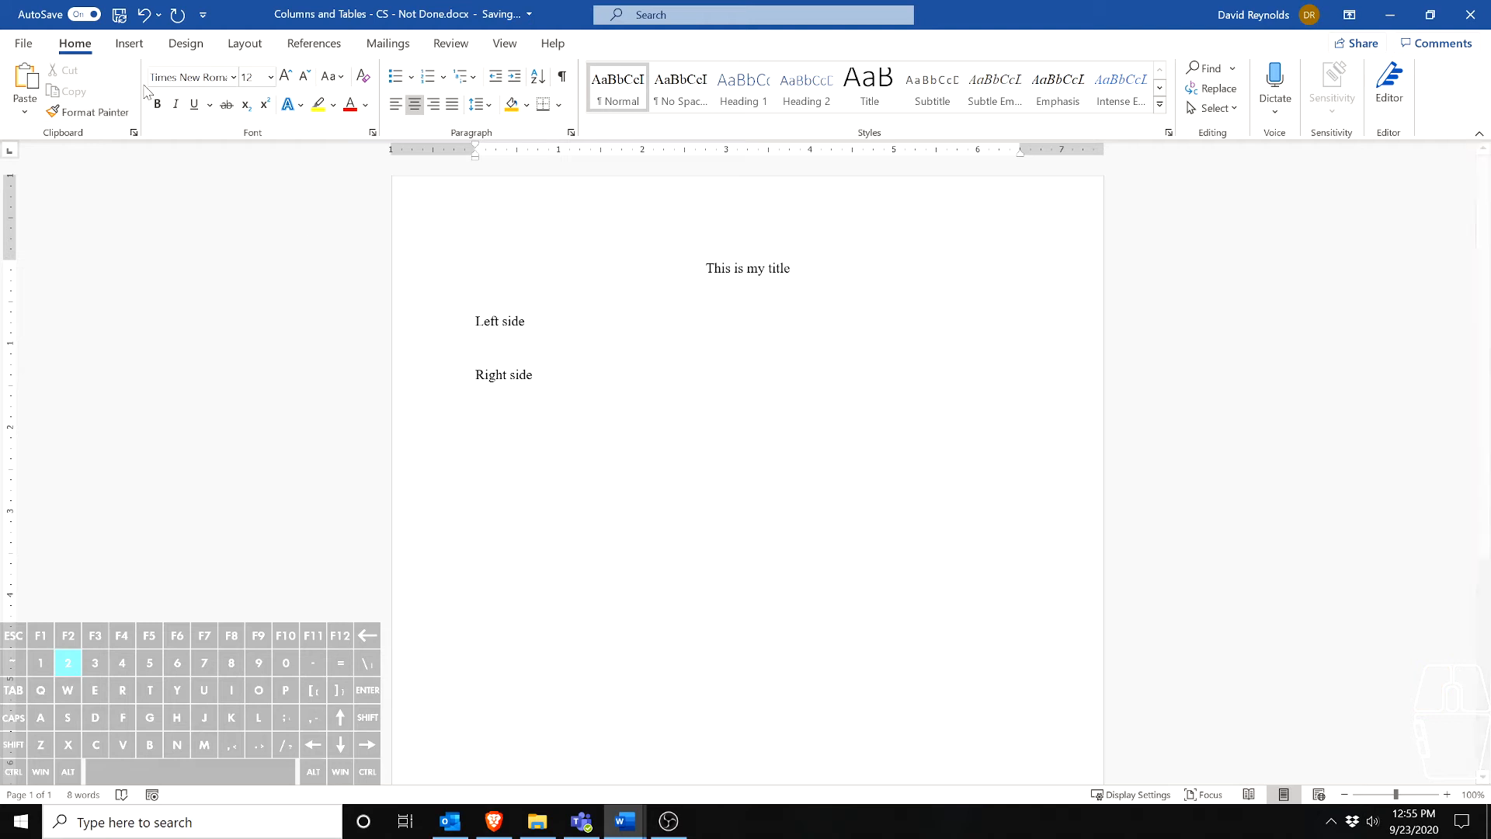
pyautogui.click(237, 45)
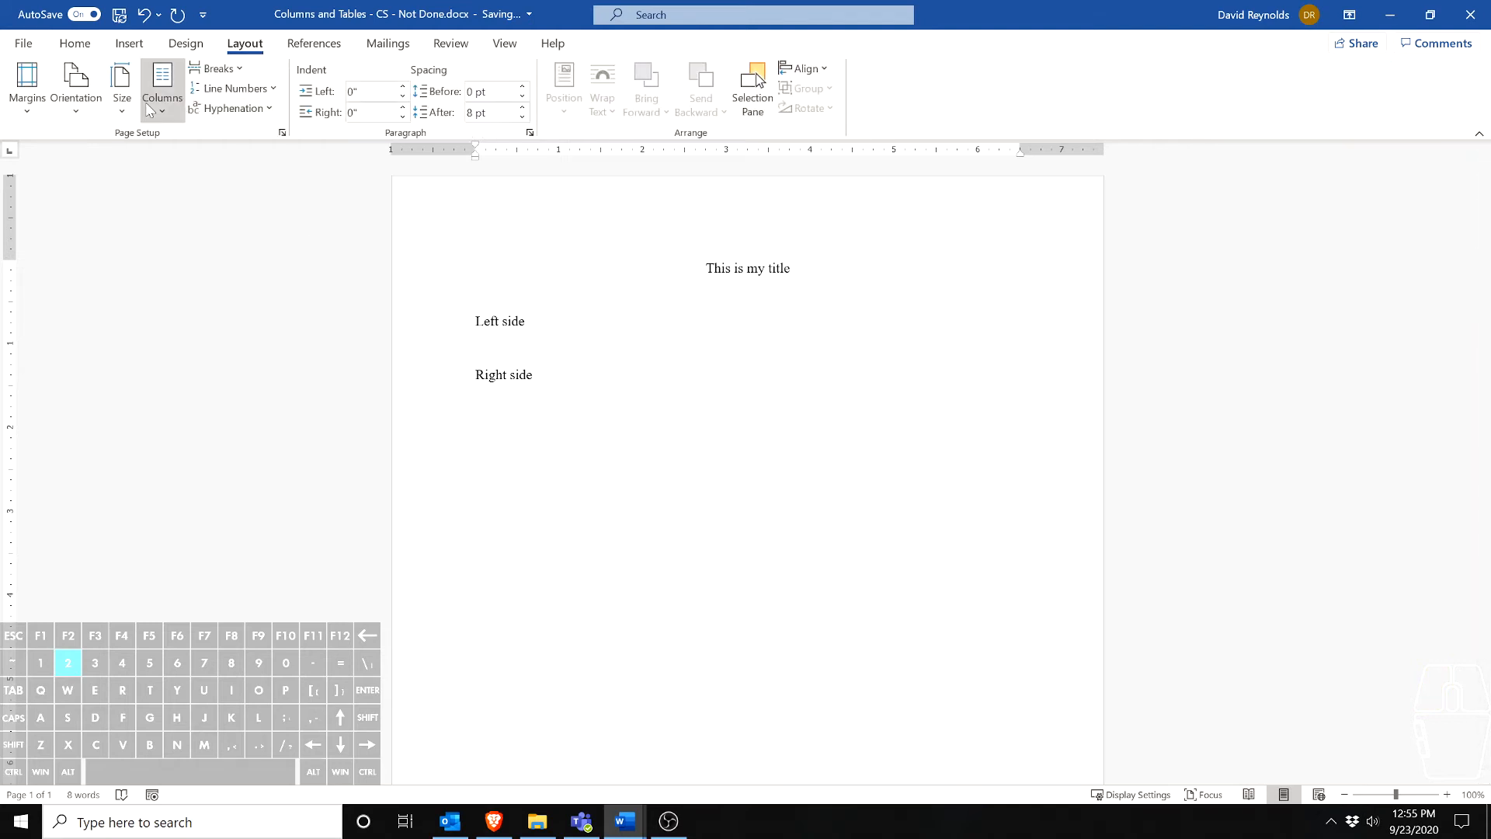
pyautogui.click(162, 85)
pyautogui.click(200, 186)
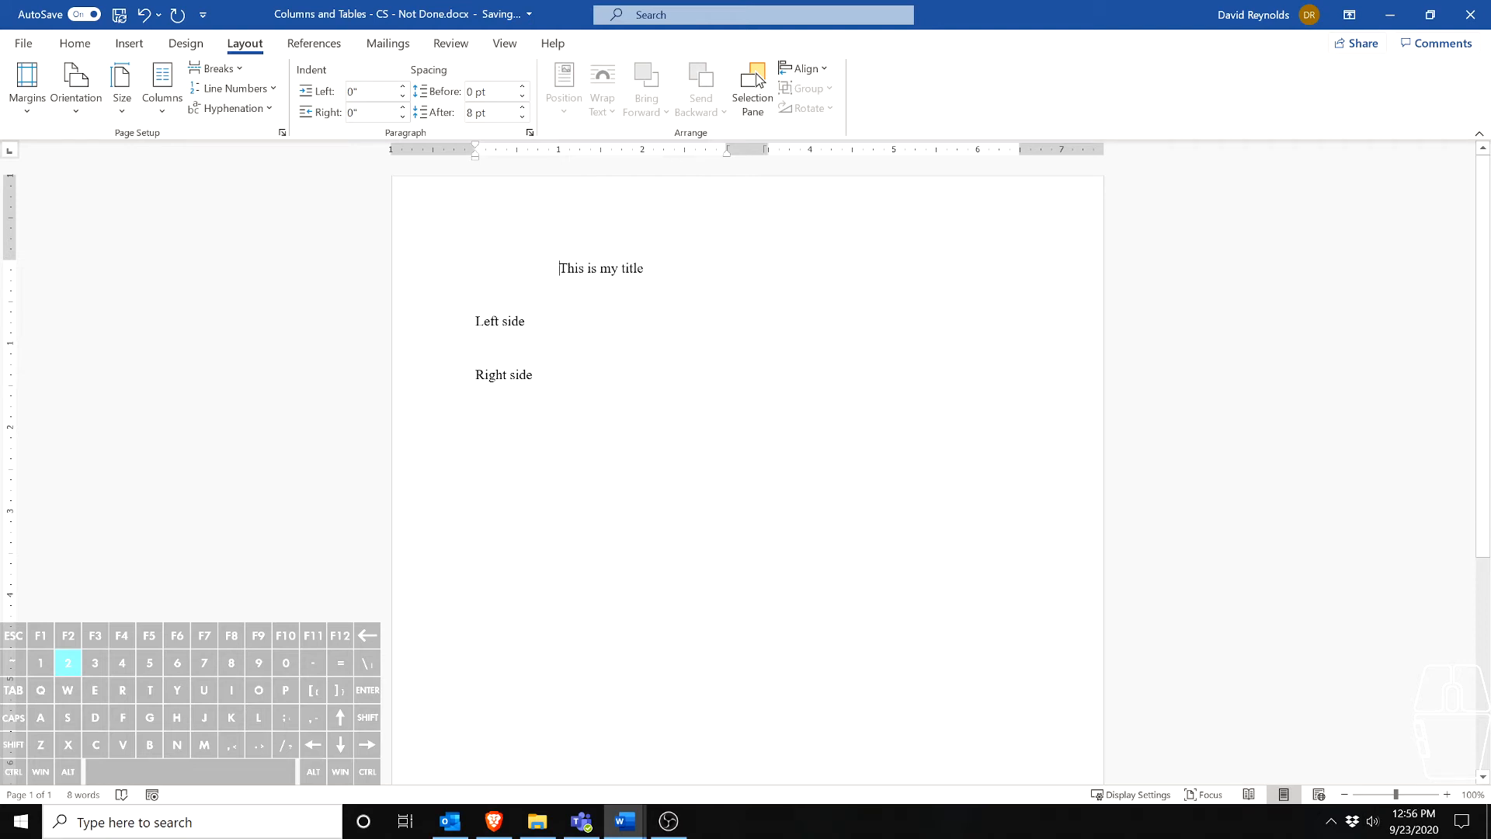
pyautogui.hotkey('ctrl', 'z')
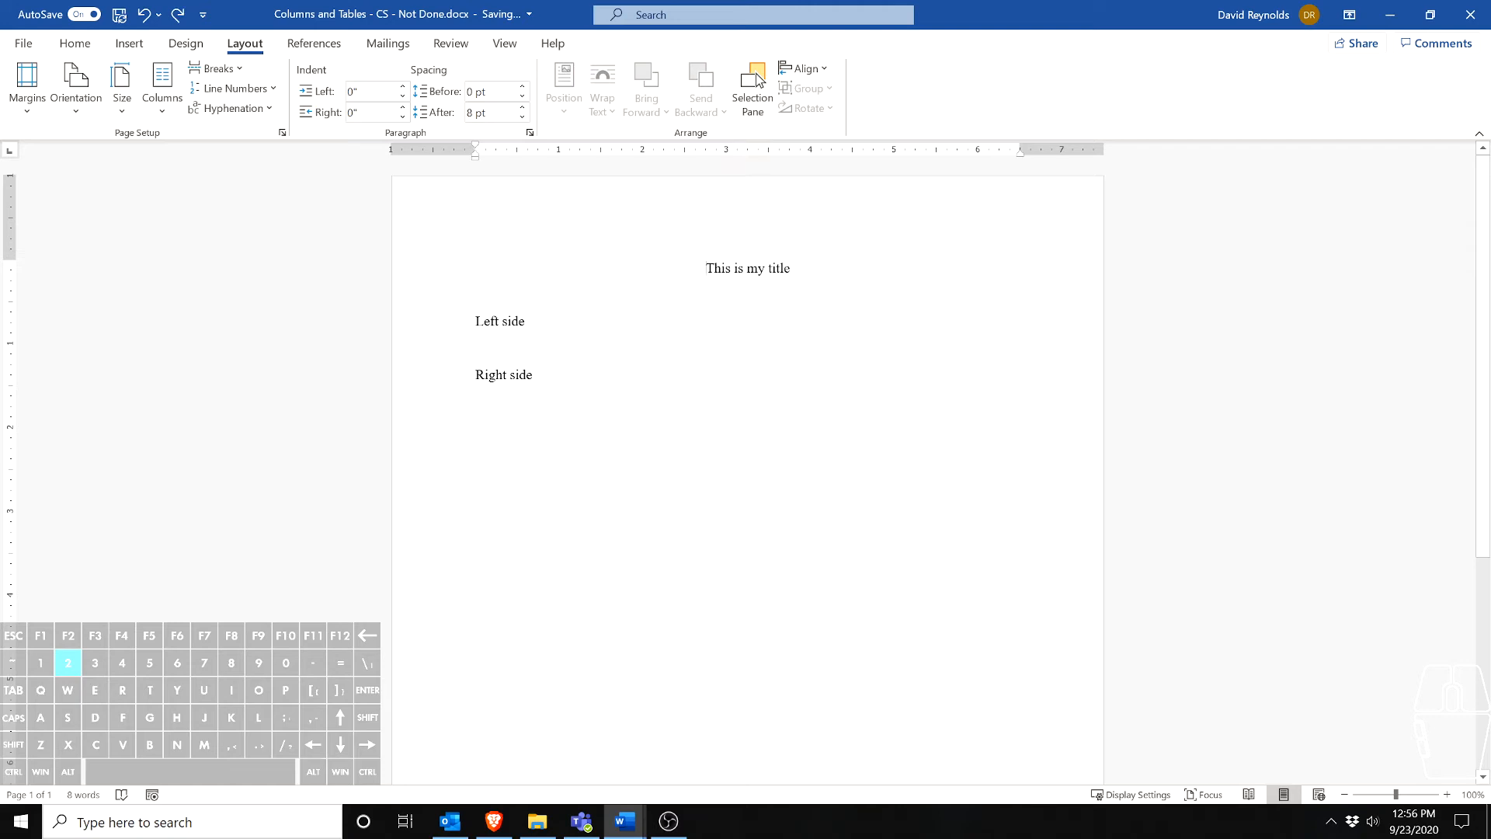
pyautogui.click(168, 105)
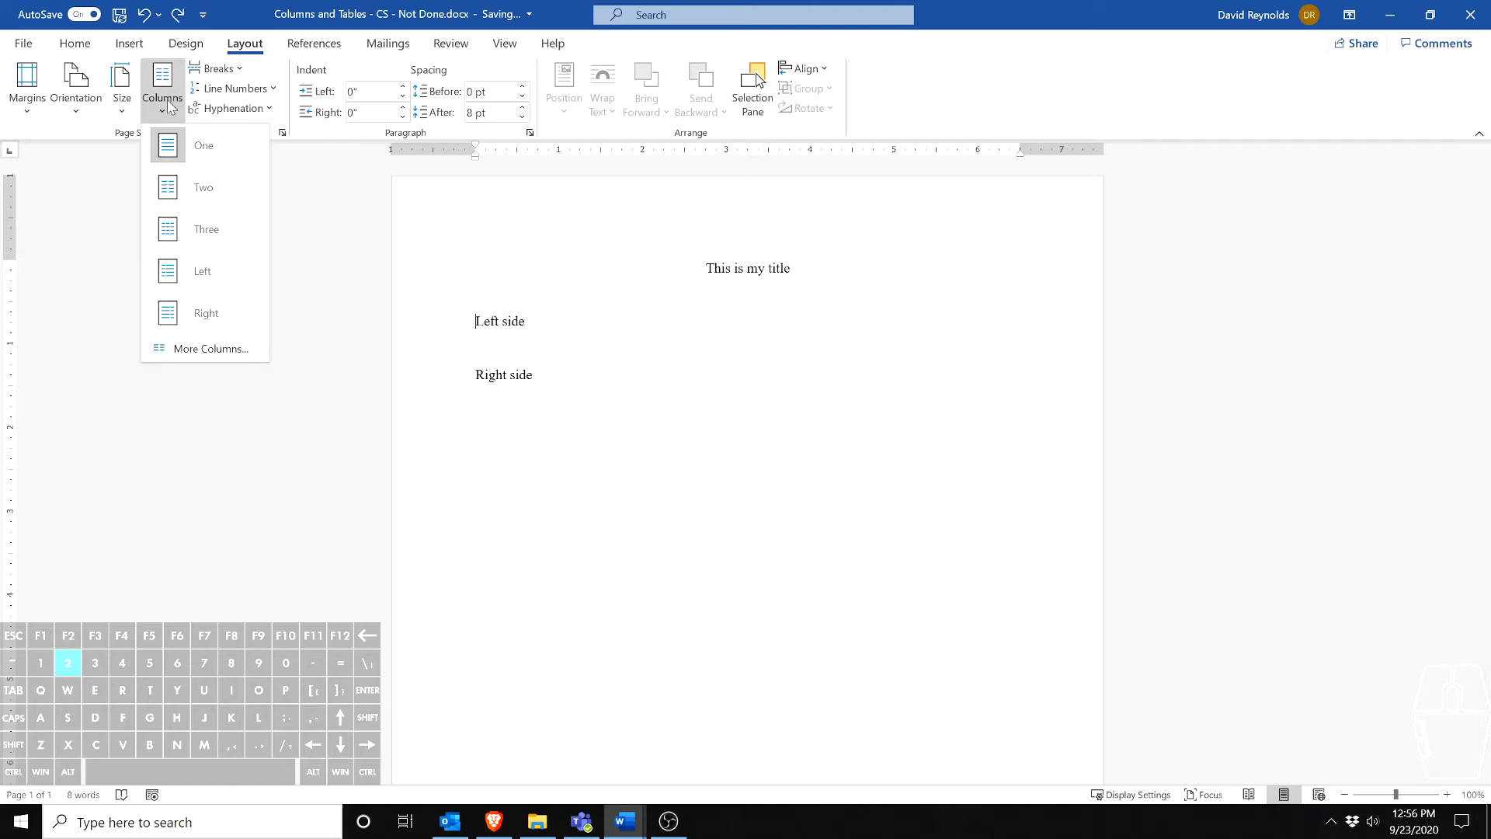
pyautogui.click(213, 348)
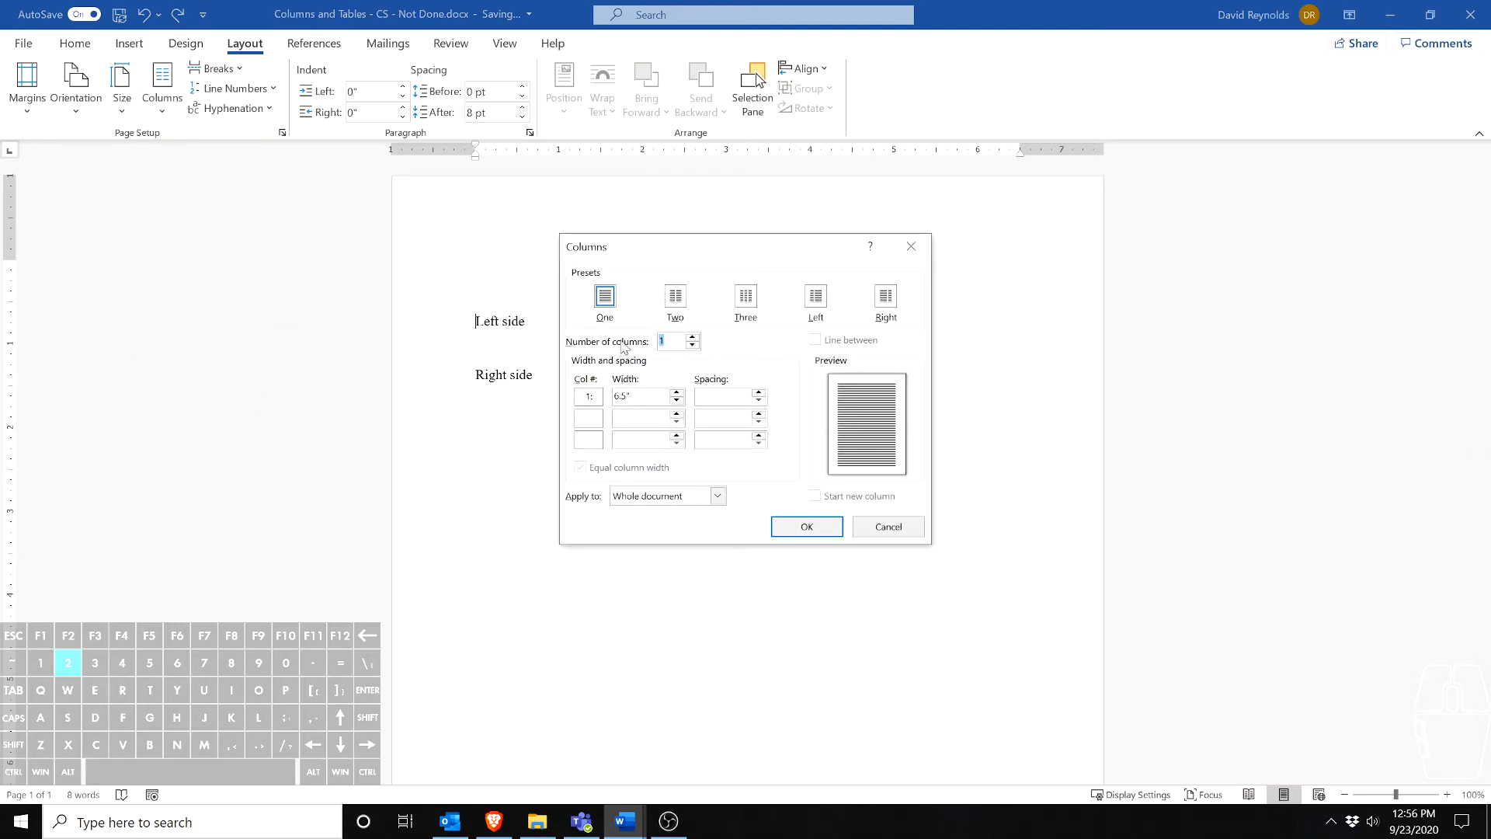
pyautogui.click(692, 337)
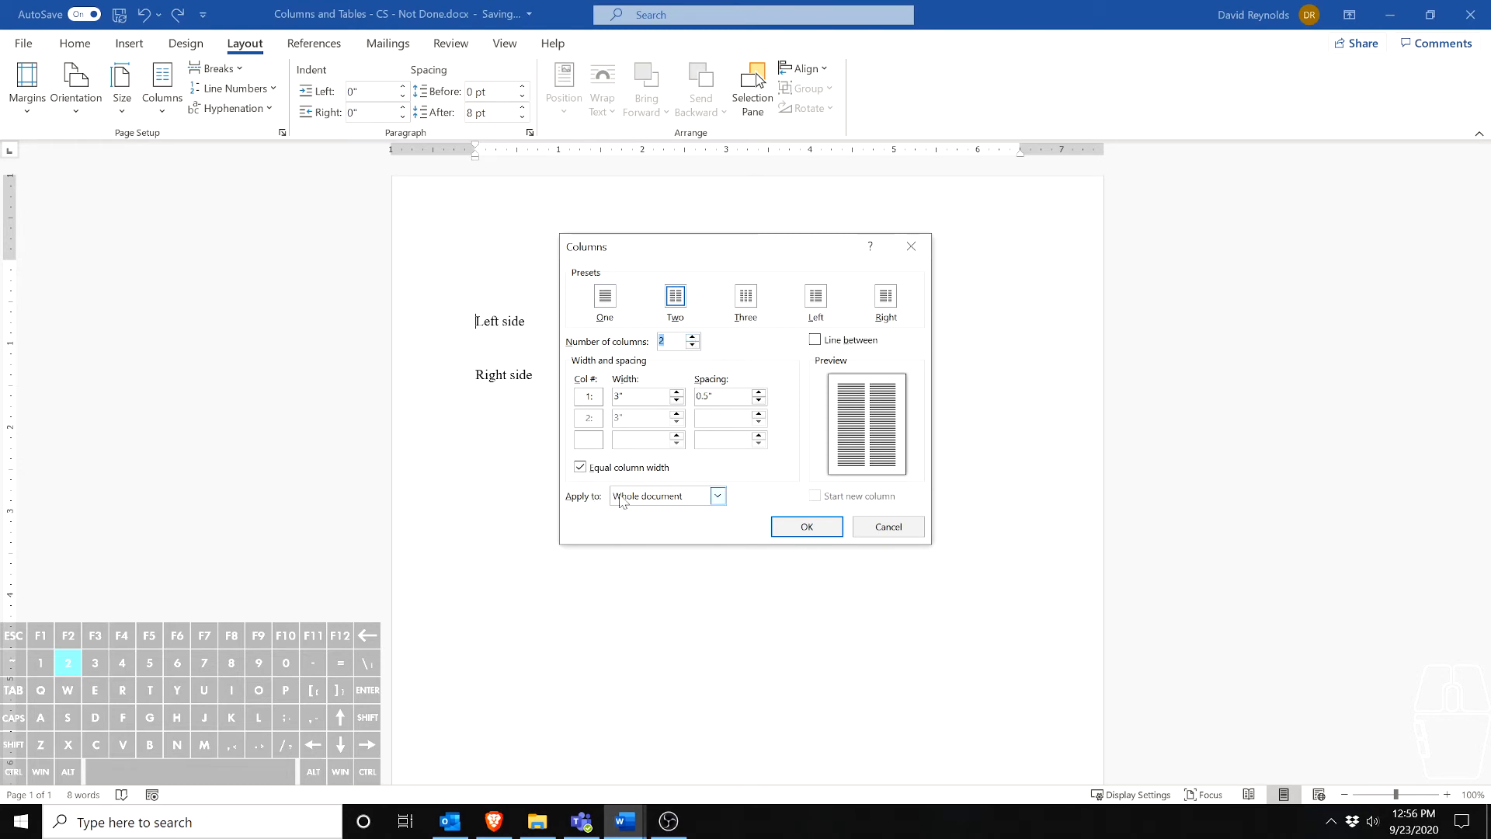
pyautogui.click(654, 501)
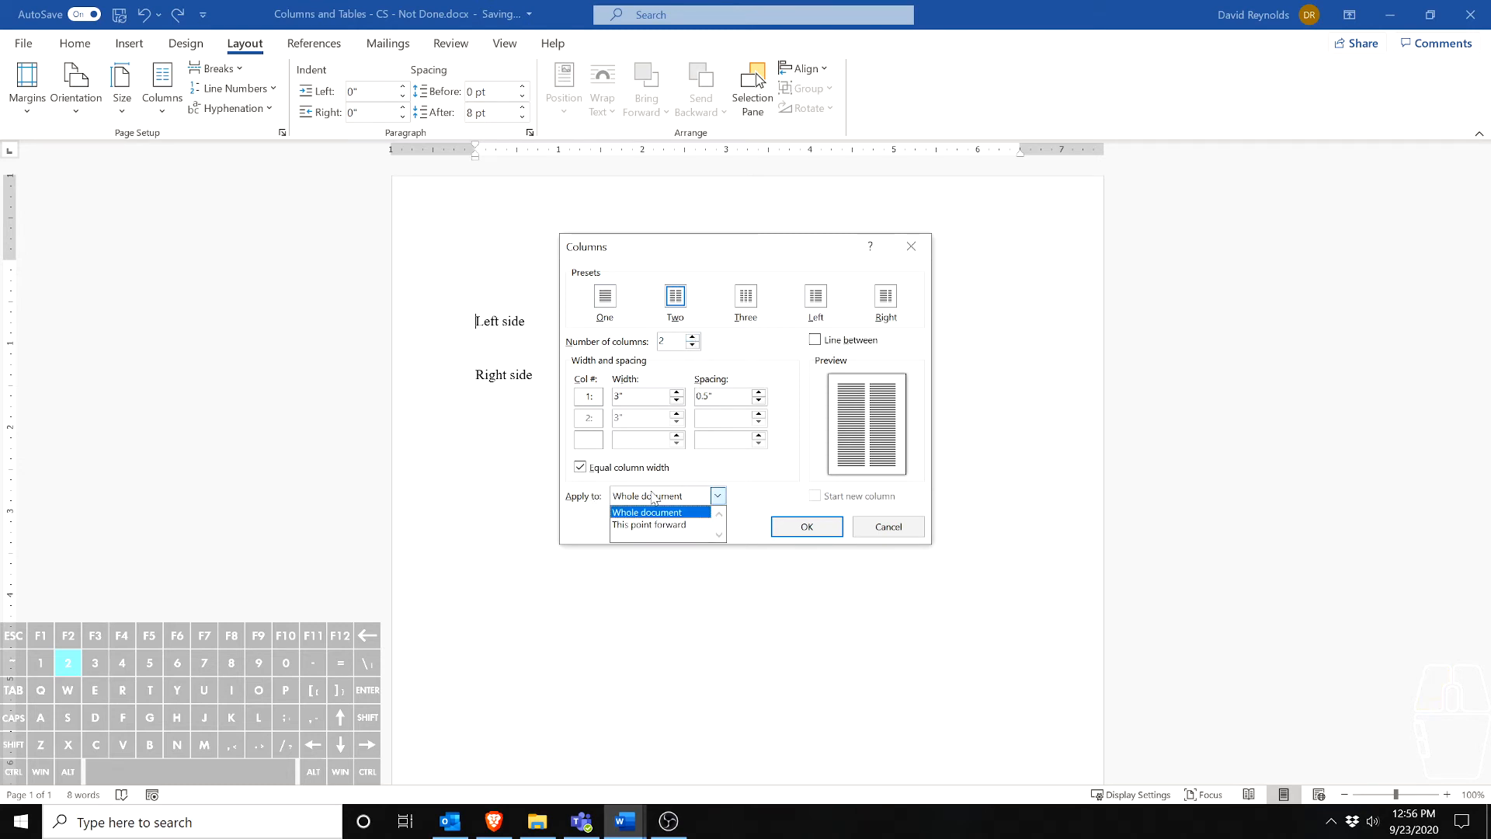
pyautogui.click(651, 526)
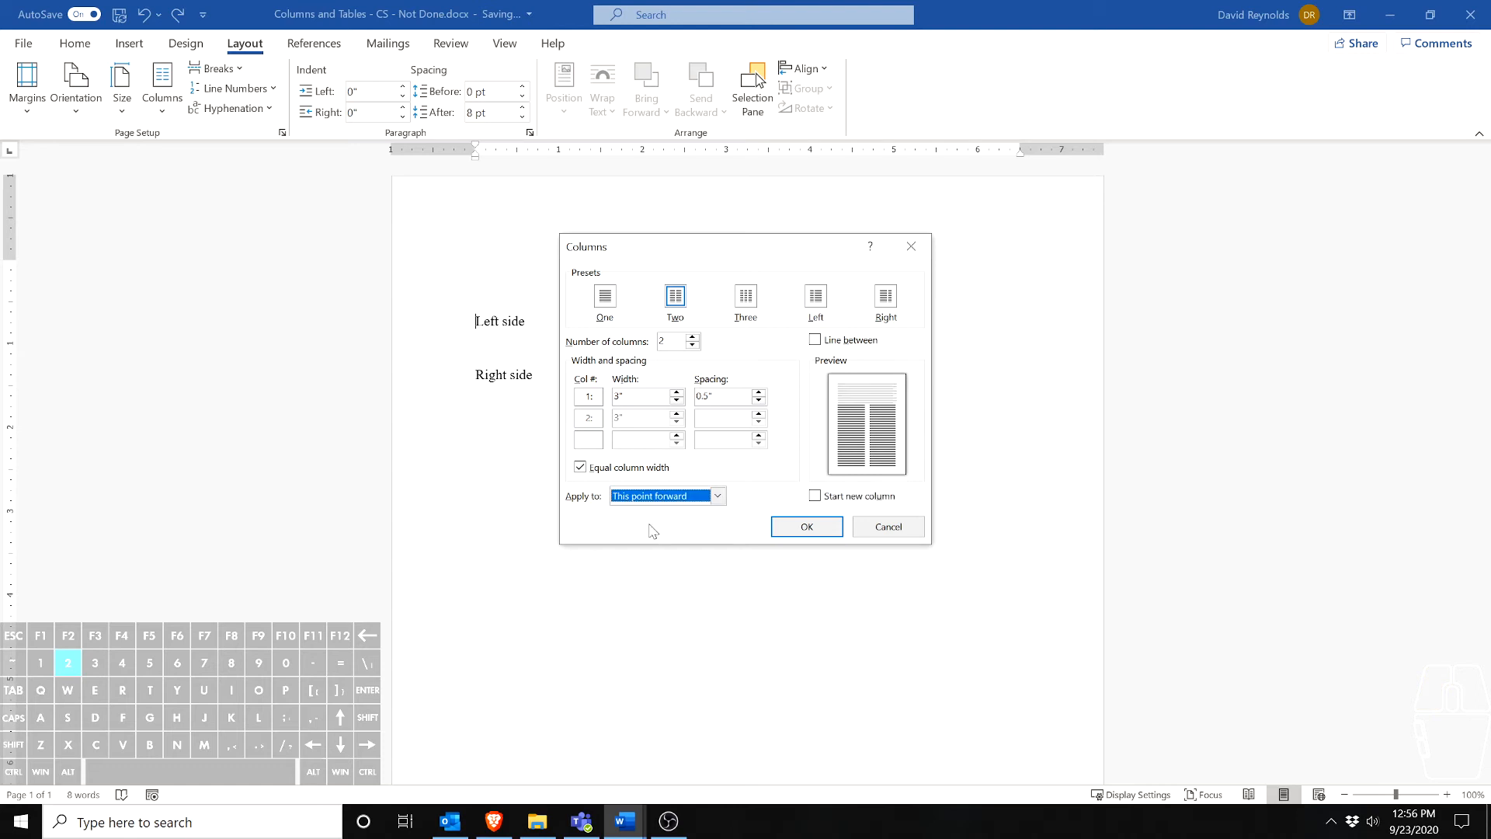
pyautogui.click(899, 533)
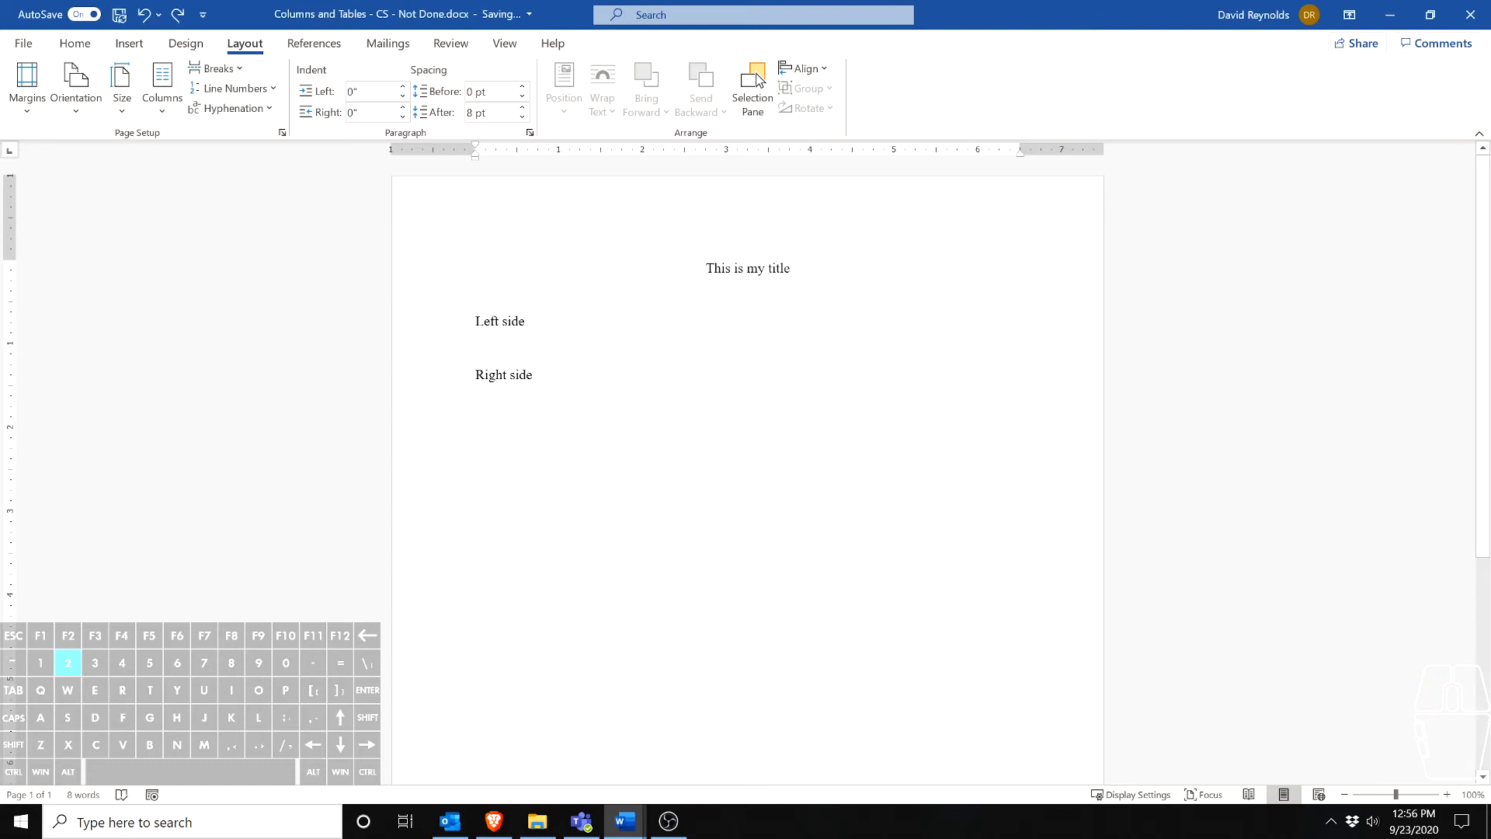
pyautogui.moveTo(476, 321); pyautogui.dragTo(539, 382)
pyautogui.click(173, 90)
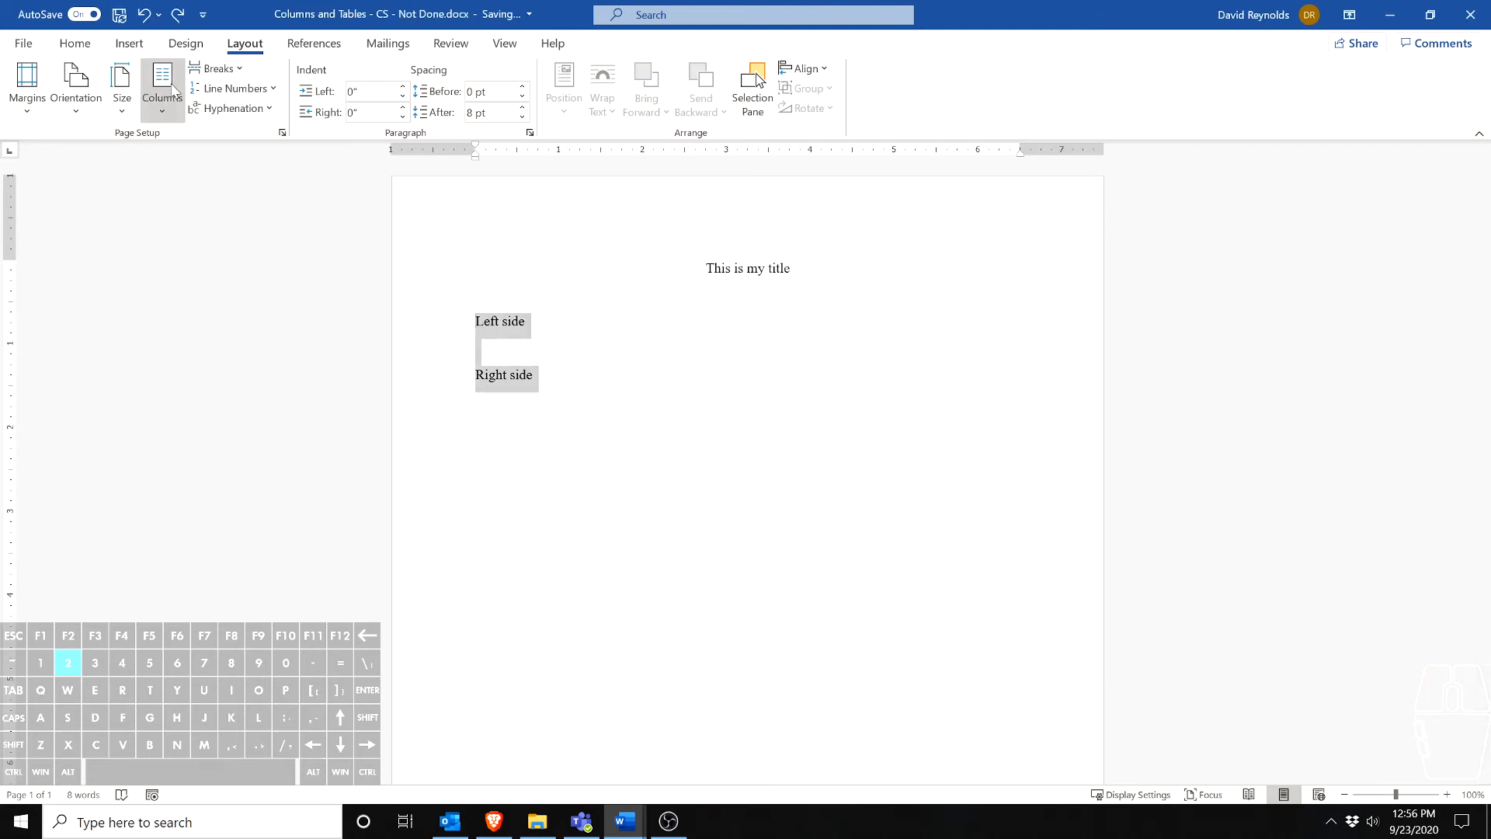
pyautogui.click(209, 349)
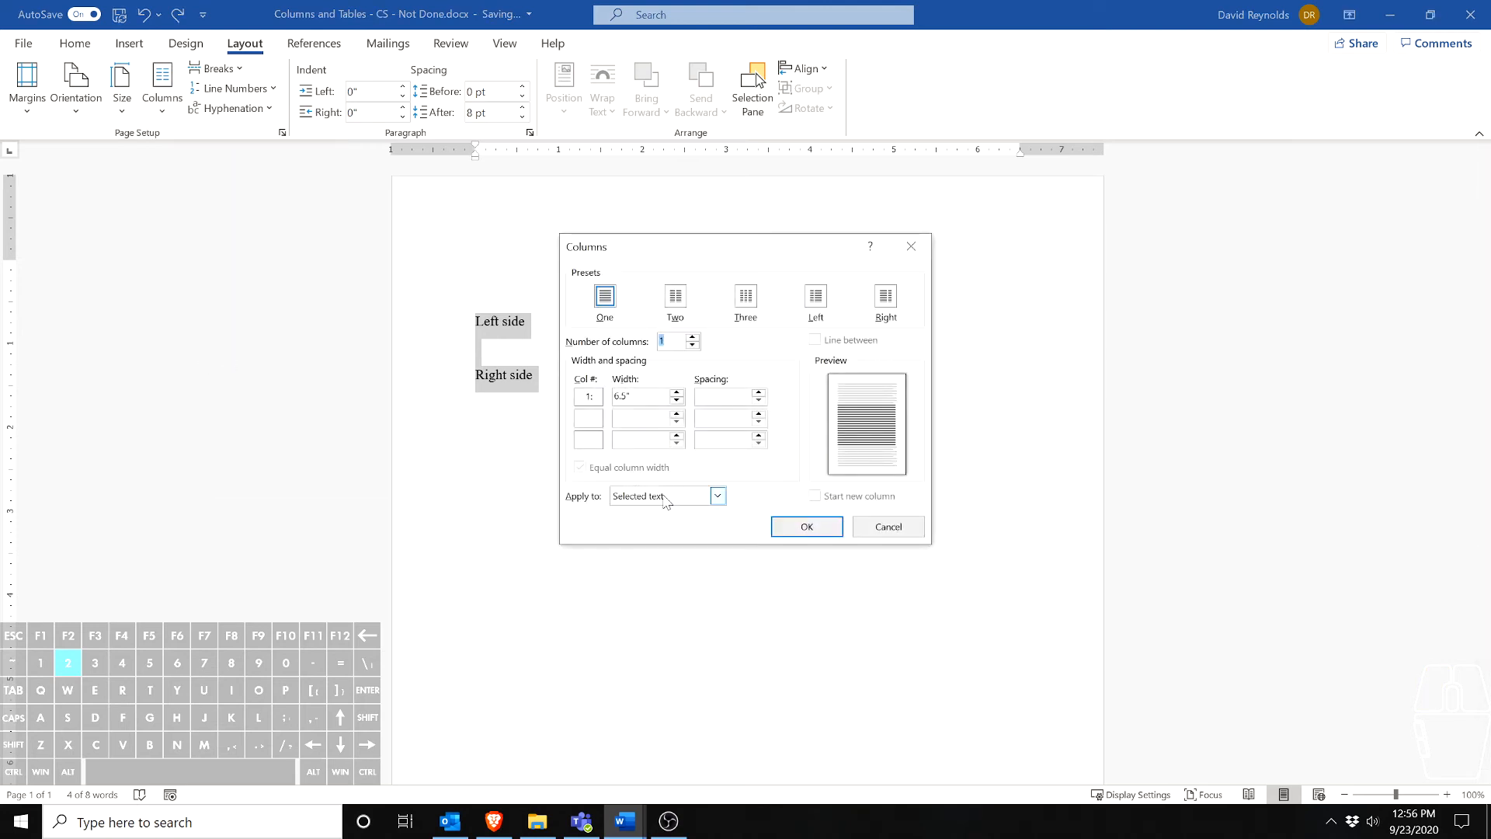
pyautogui.click(676, 299)
pyautogui.click(718, 496)
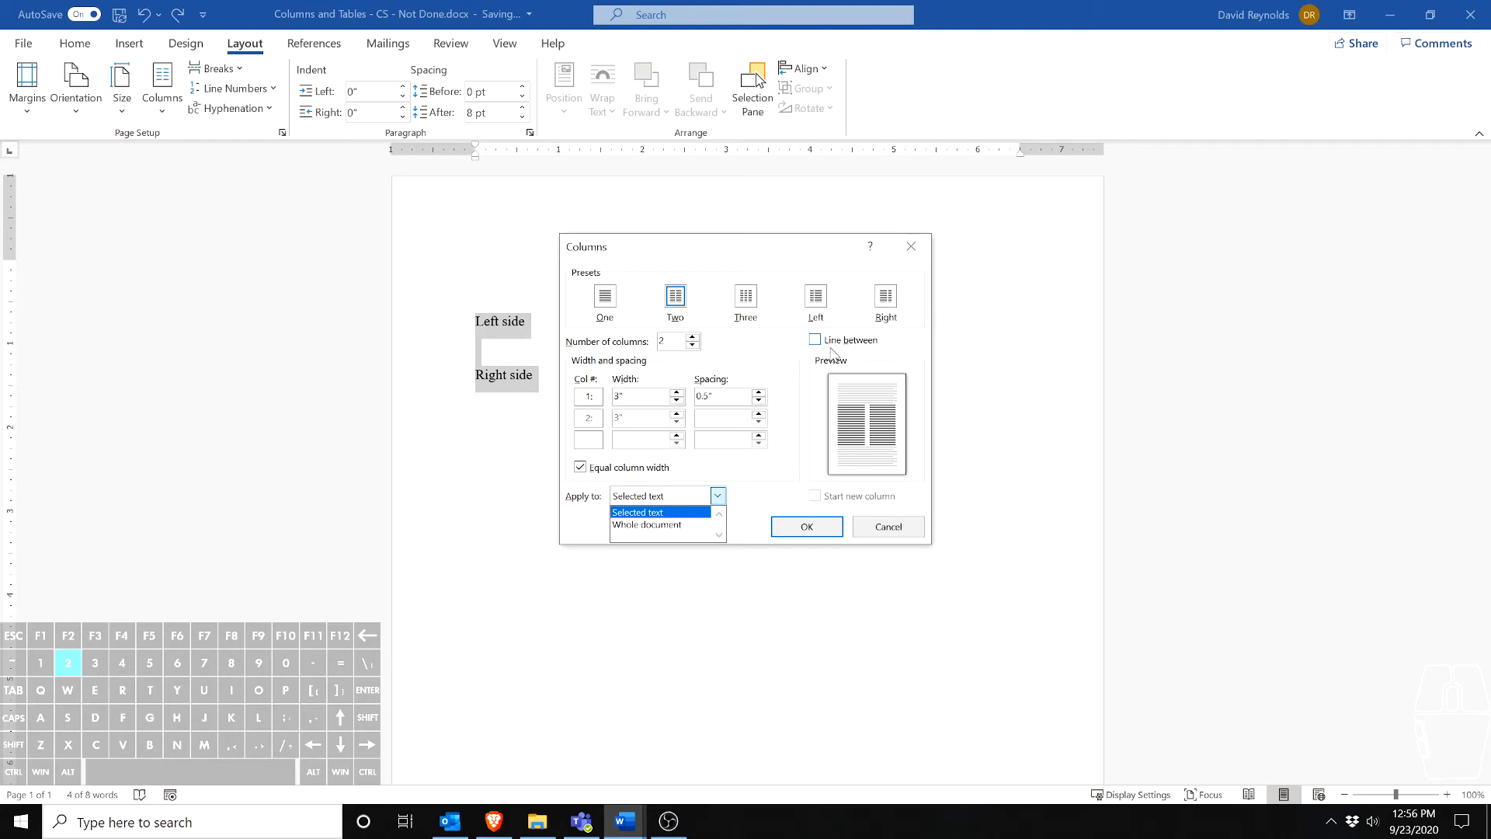
pyautogui.click(889, 527)
# Set two columns with a line between them from the start of "Left side", applied to this point forward
pyautogui.click(454, 333)
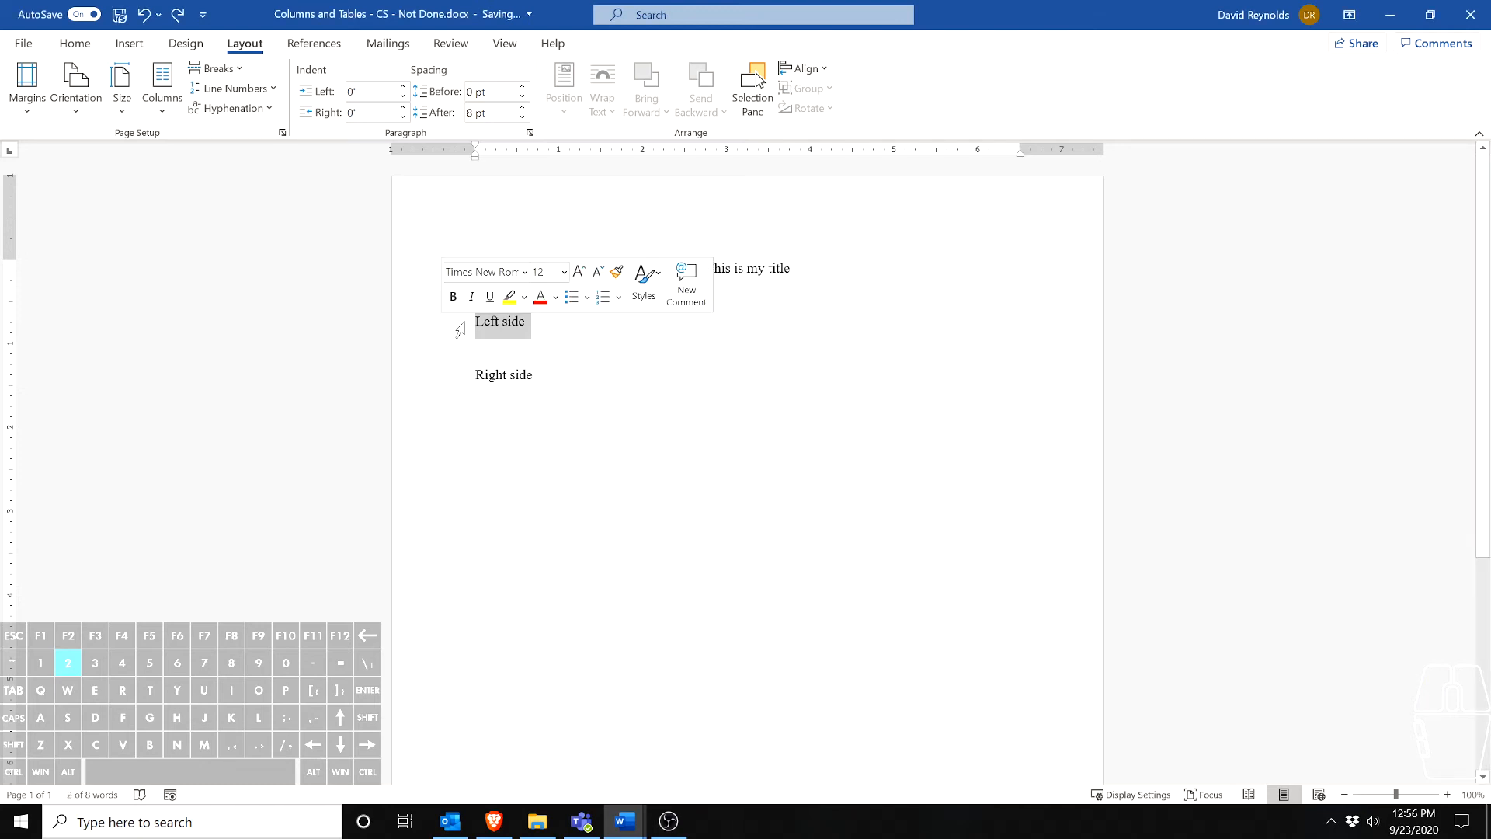
pyautogui.click(483, 321)
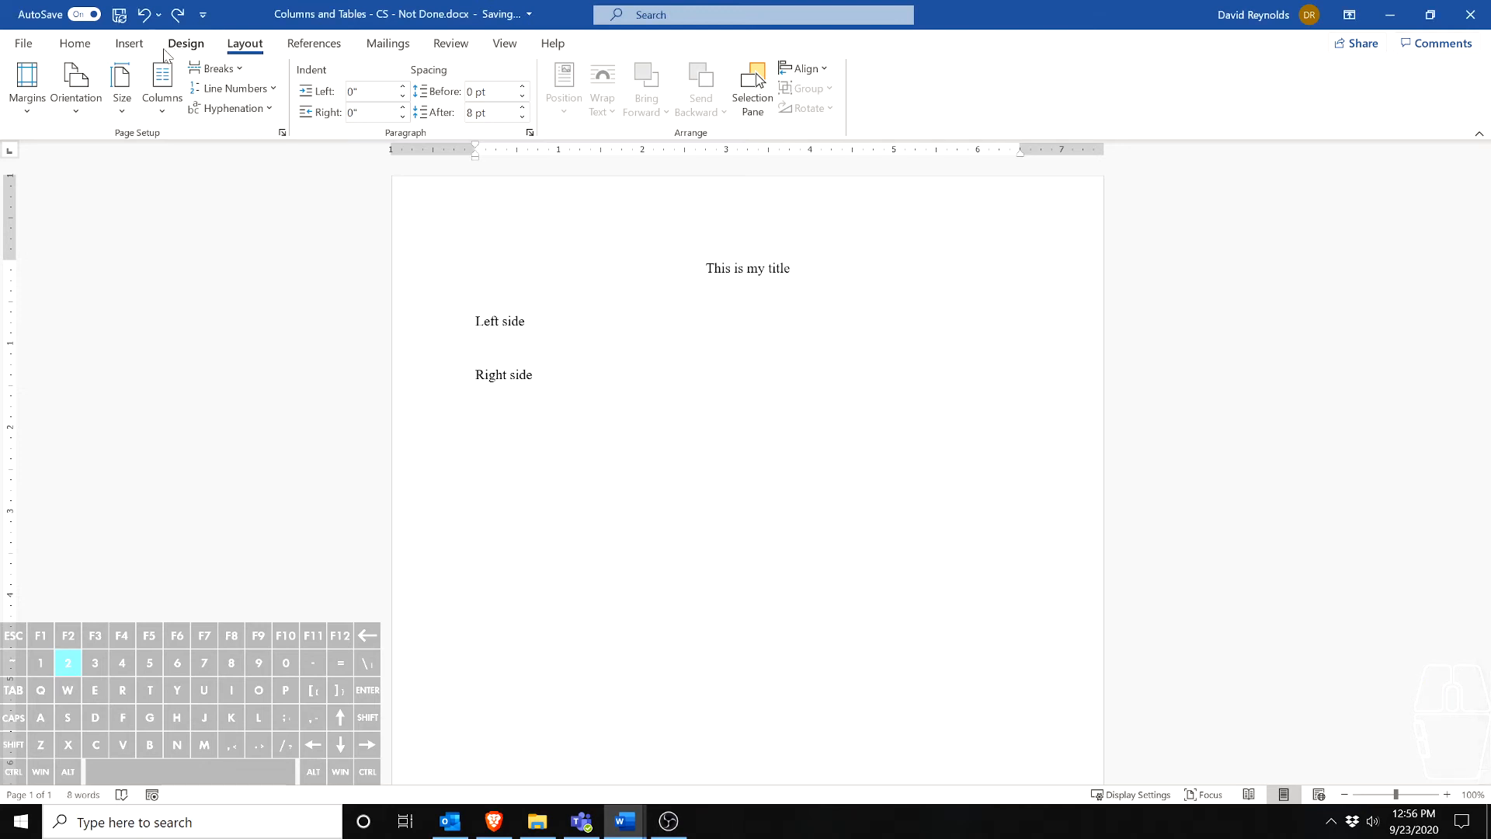
pyautogui.click(162, 86)
pyautogui.click(209, 348)
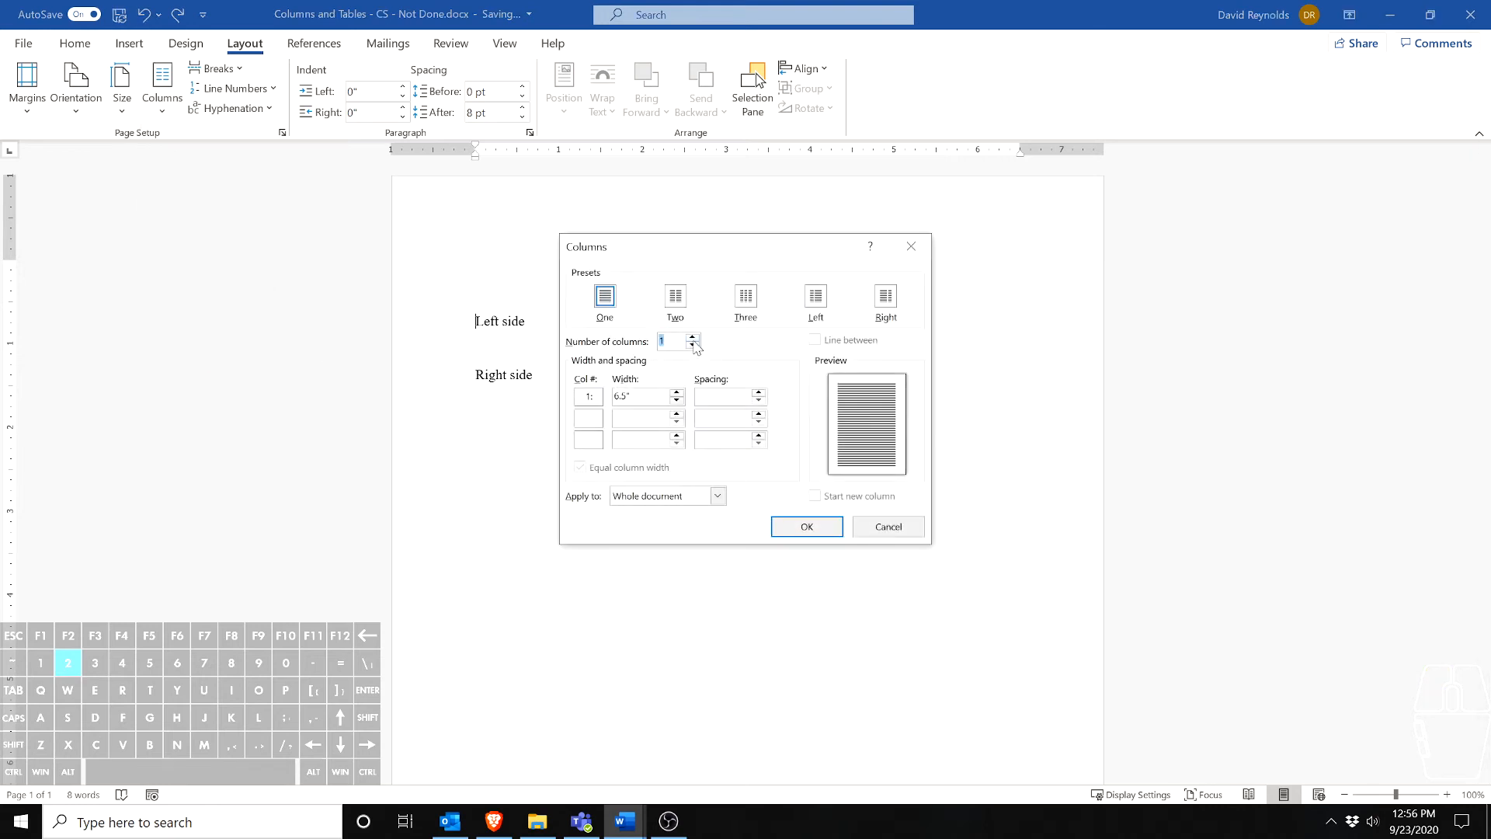
pyautogui.click(692, 338)
pyautogui.click(850, 341)
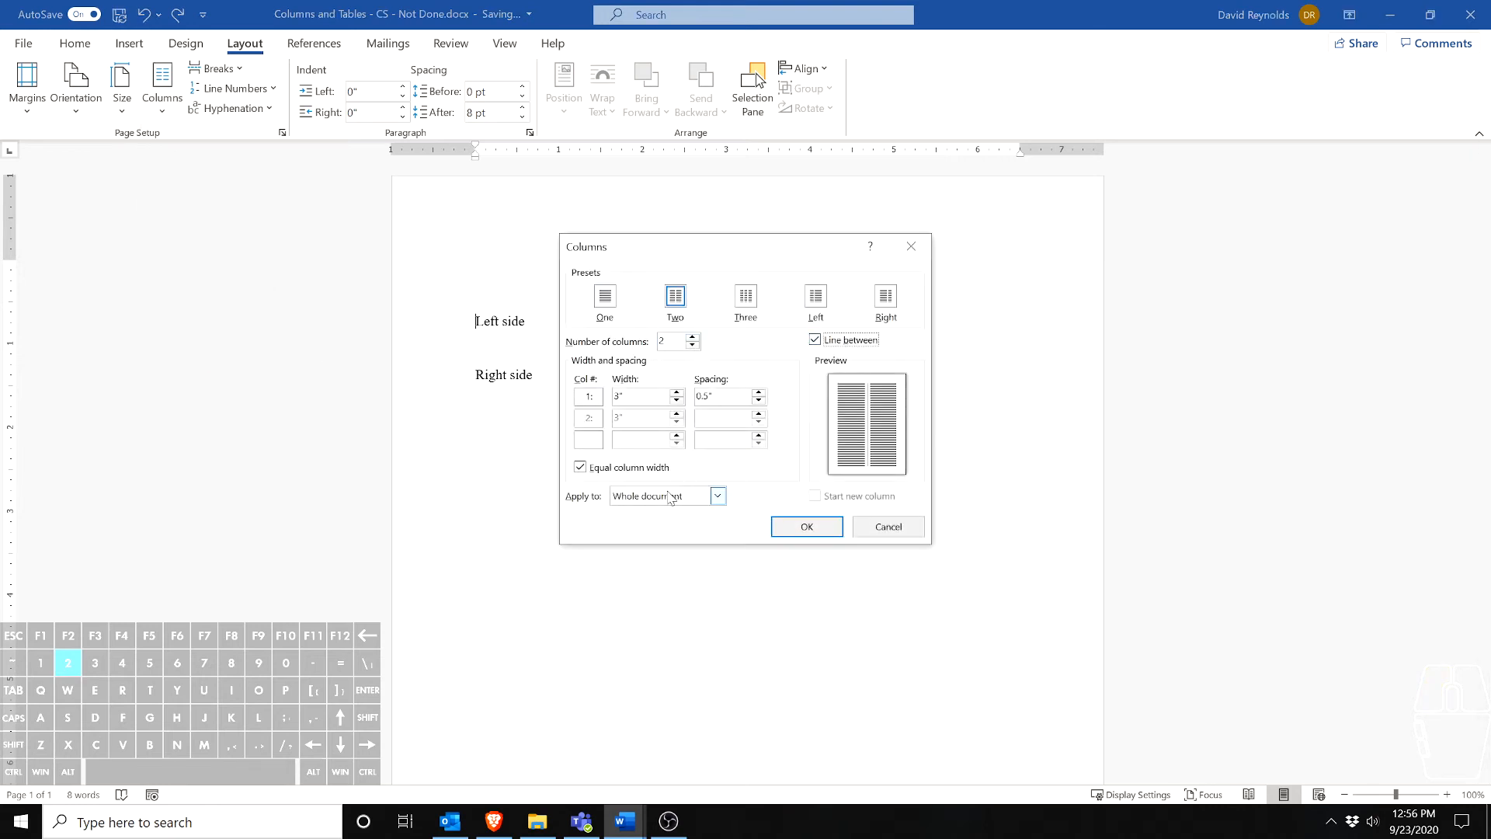
pyautogui.click(718, 495)
pyautogui.click(655, 526)
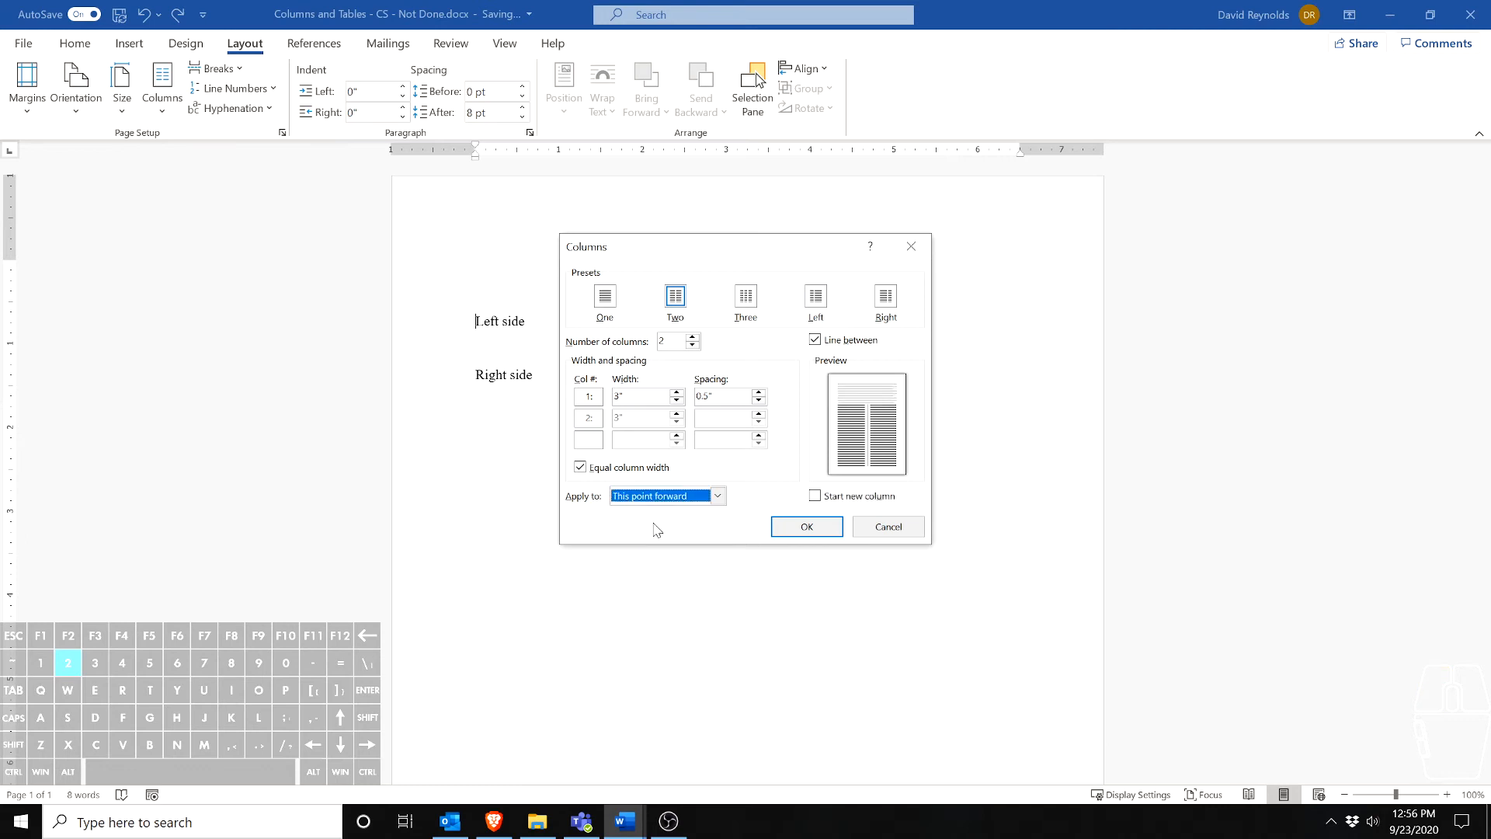
pyautogui.click(807, 526)
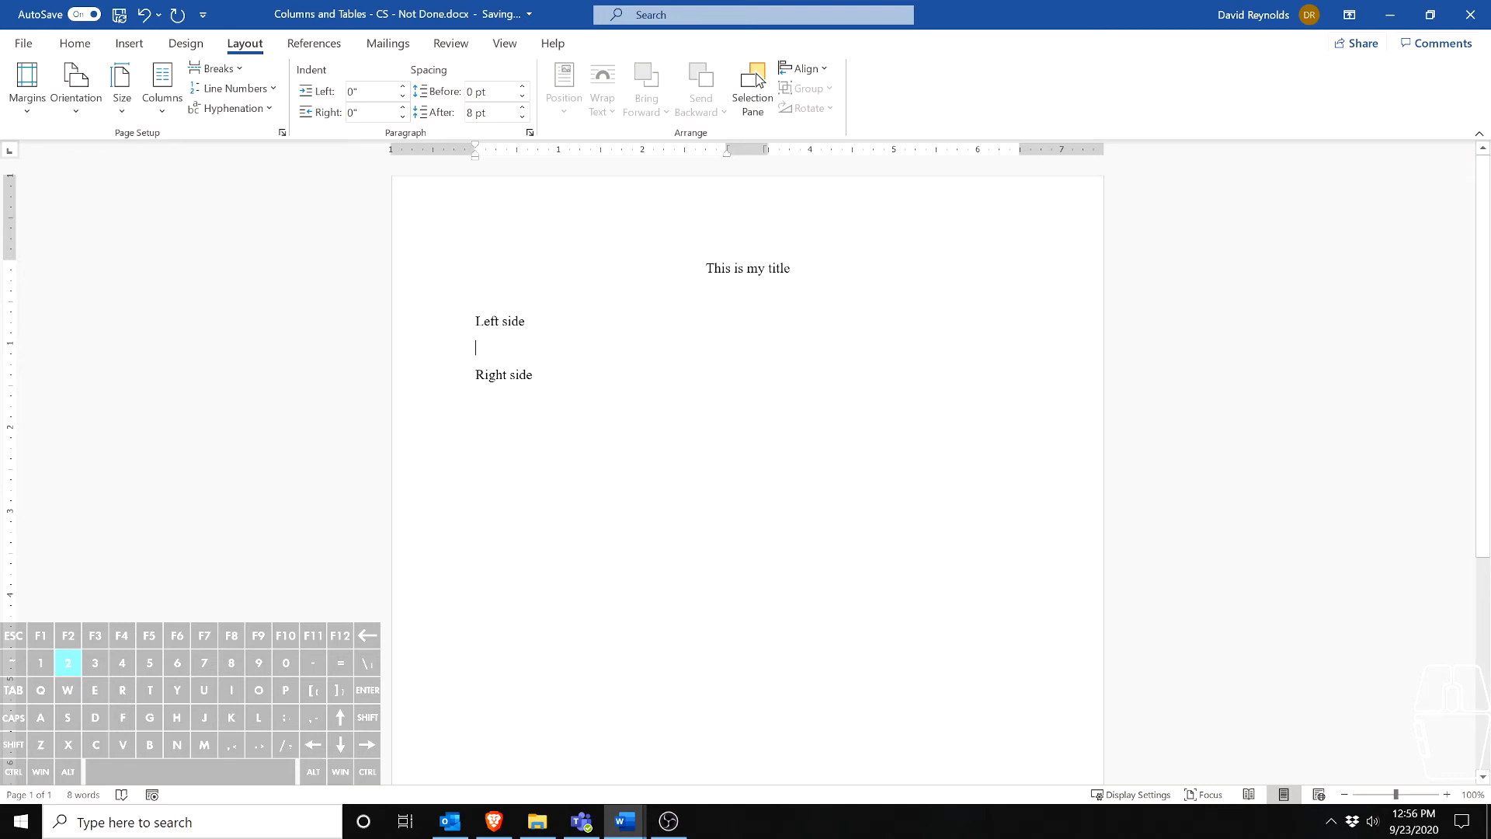
# Add blank lines between "Left side" and "Right side" until "Right side" moves into the second column
pyautogui.click(748, 270)
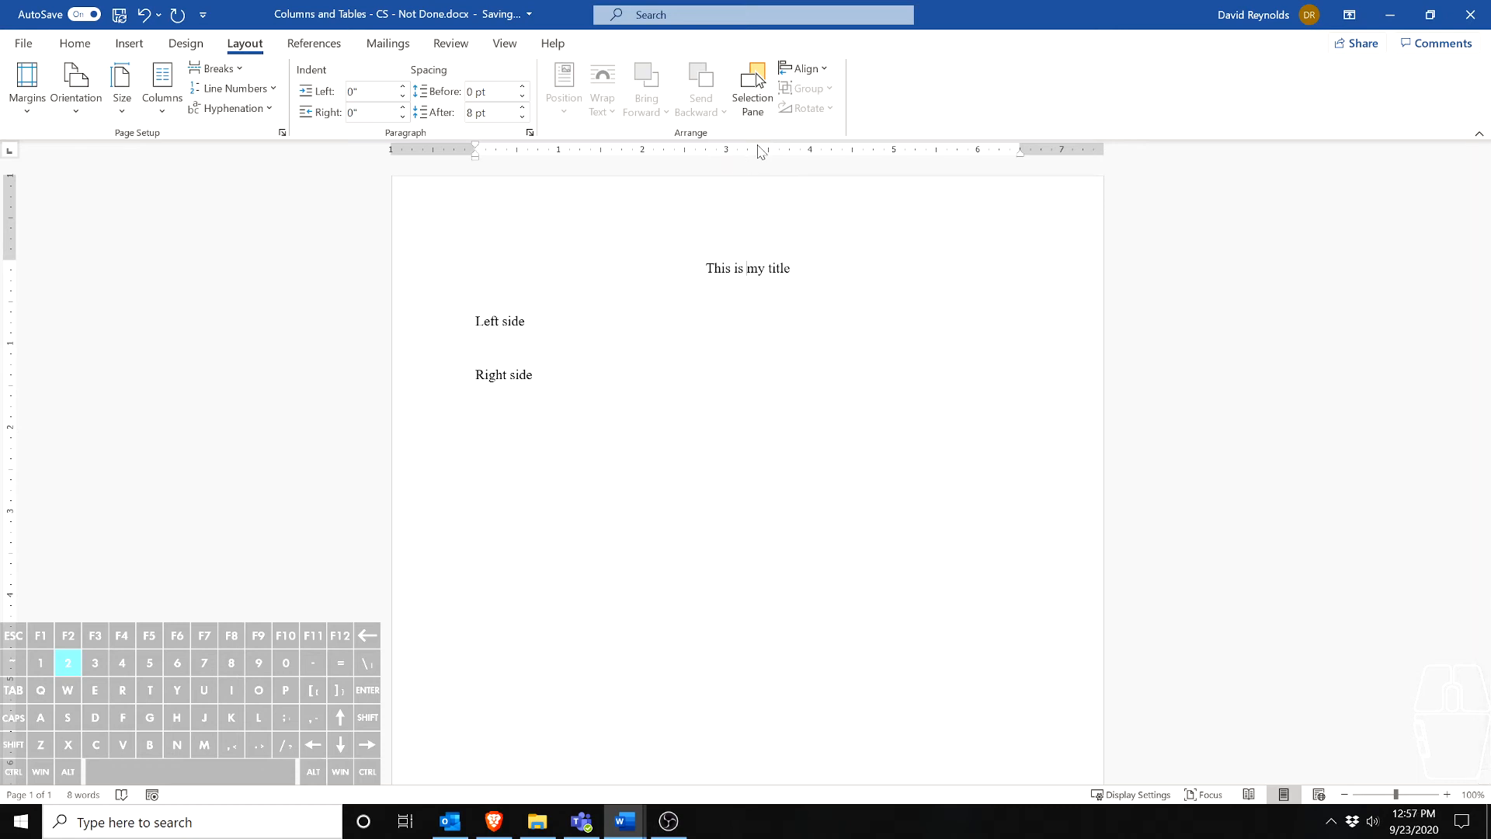
pyautogui.click(495, 321)
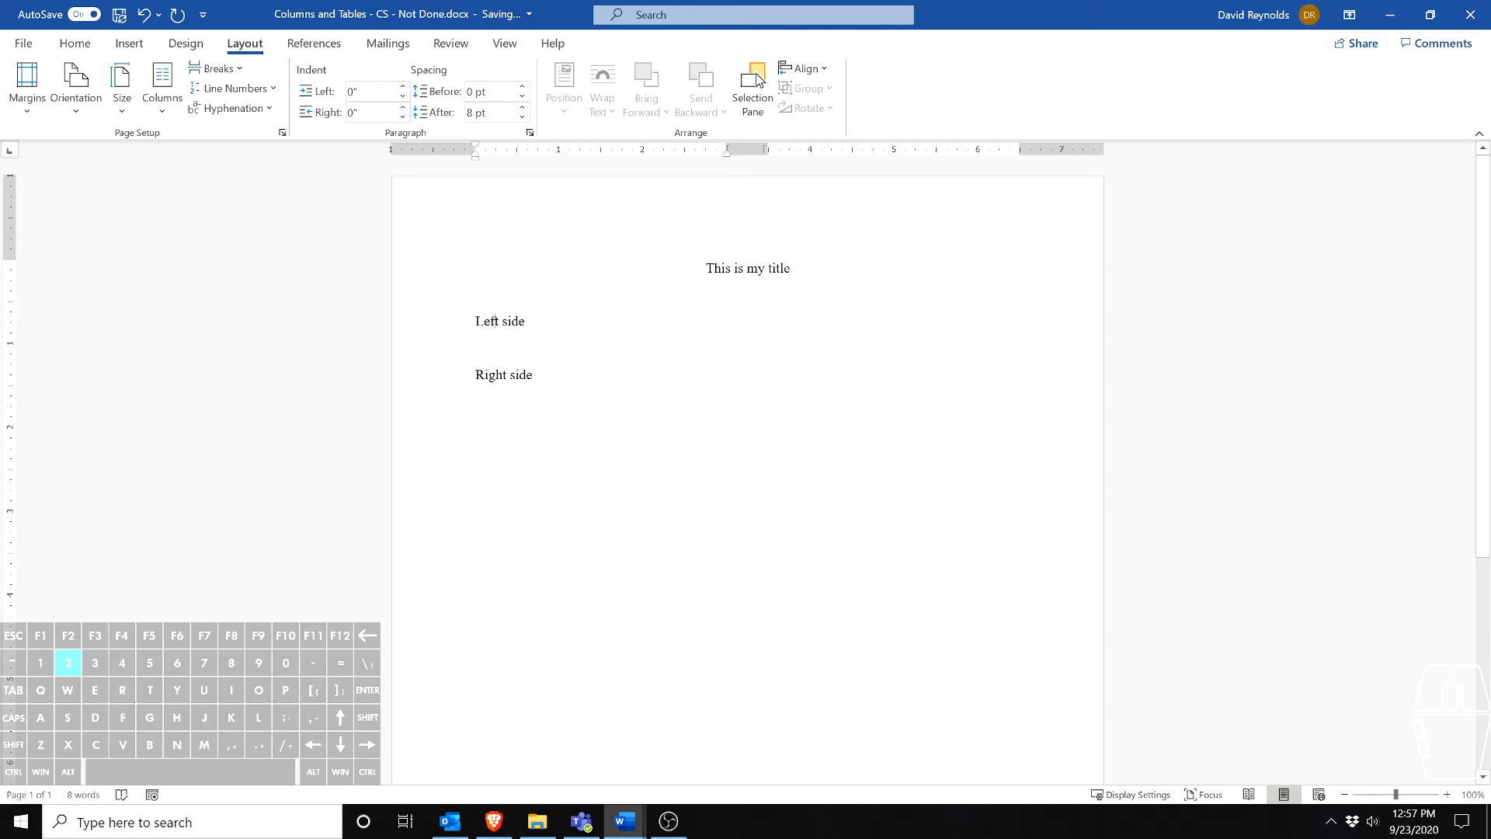
pyautogui.press('Return')
pyautogui.press('Return')
pyautogui.press('Return')
pyautogui.press('Return')
pyautogui.press('Return')
pyautogui.press('Return')
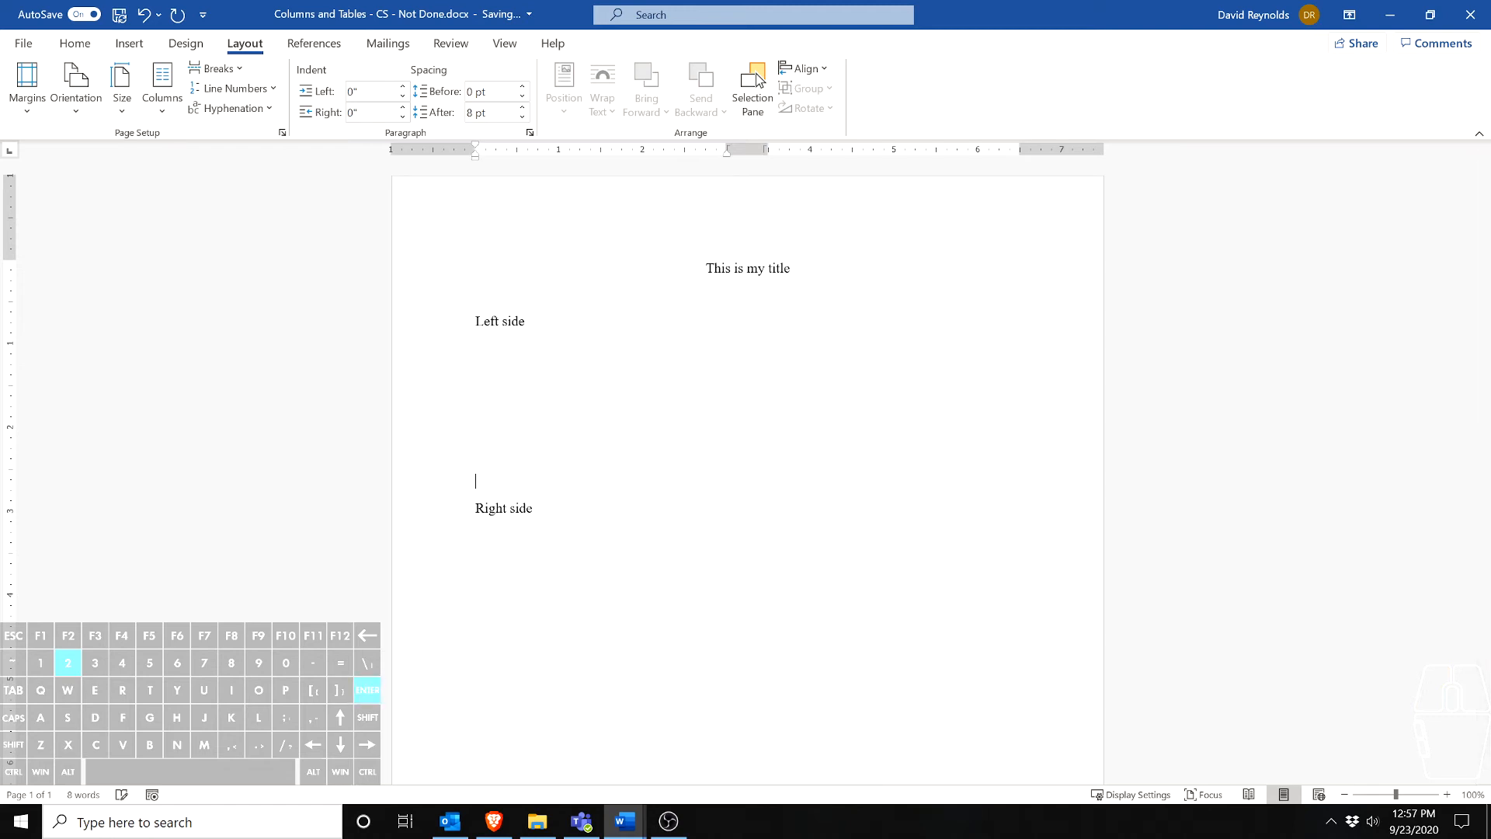
pyautogui.press('Return')
pyautogui.press('Return')
pyautogui.press('Return')
pyautogui.press('Return')
pyautogui.press('Return')
pyautogui.press('Return')
pyautogui.press('Return')
pyautogui.press('Return')
pyautogui.press('Return')
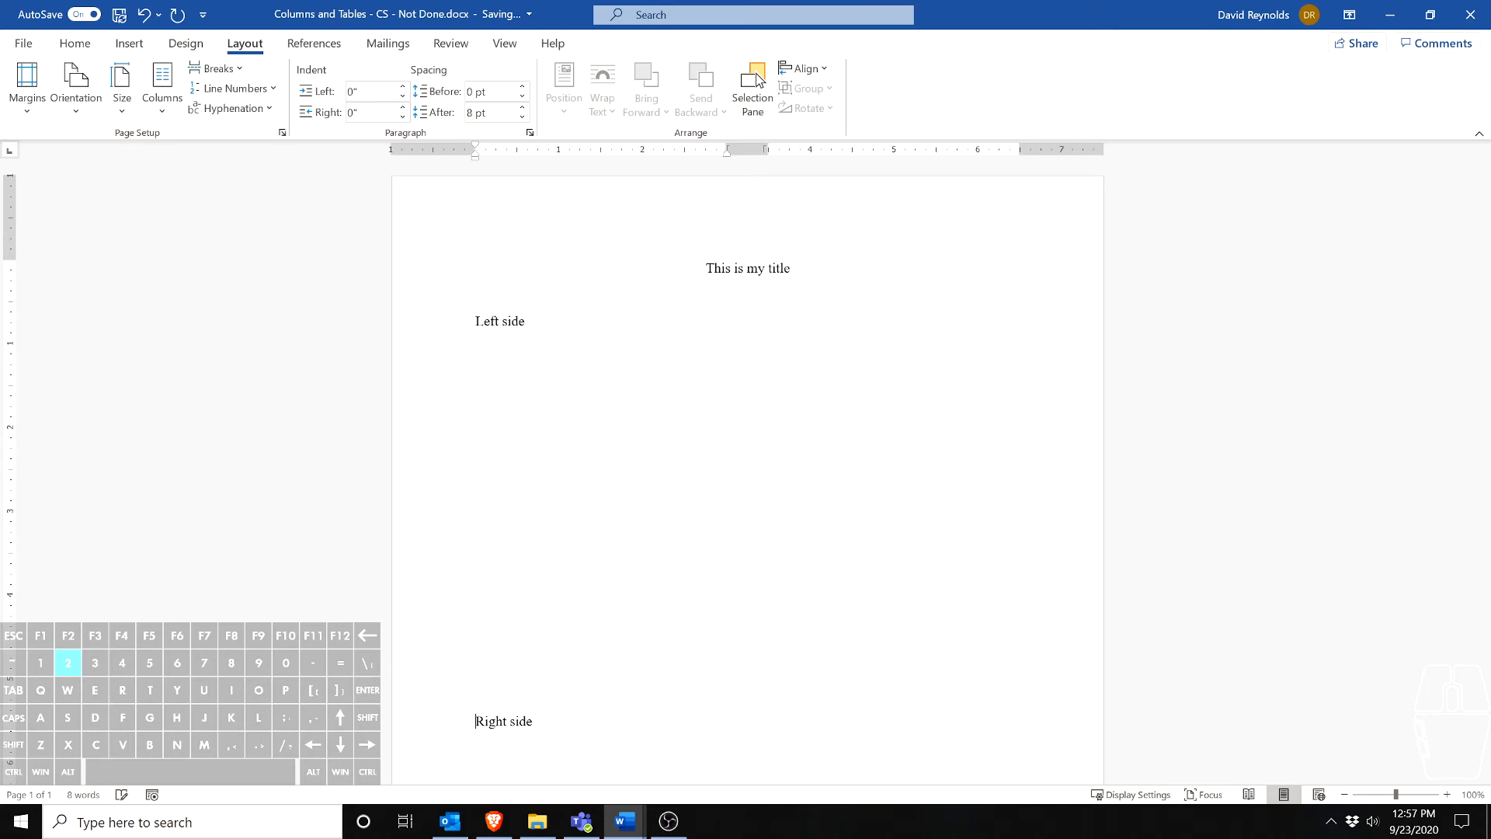
pyautogui.press('Return')
pyautogui.press('Return')
pyautogui.press('Return')
pyautogui.press('Return')
pyautogui.press('Return')
pyautogui.press('Return')
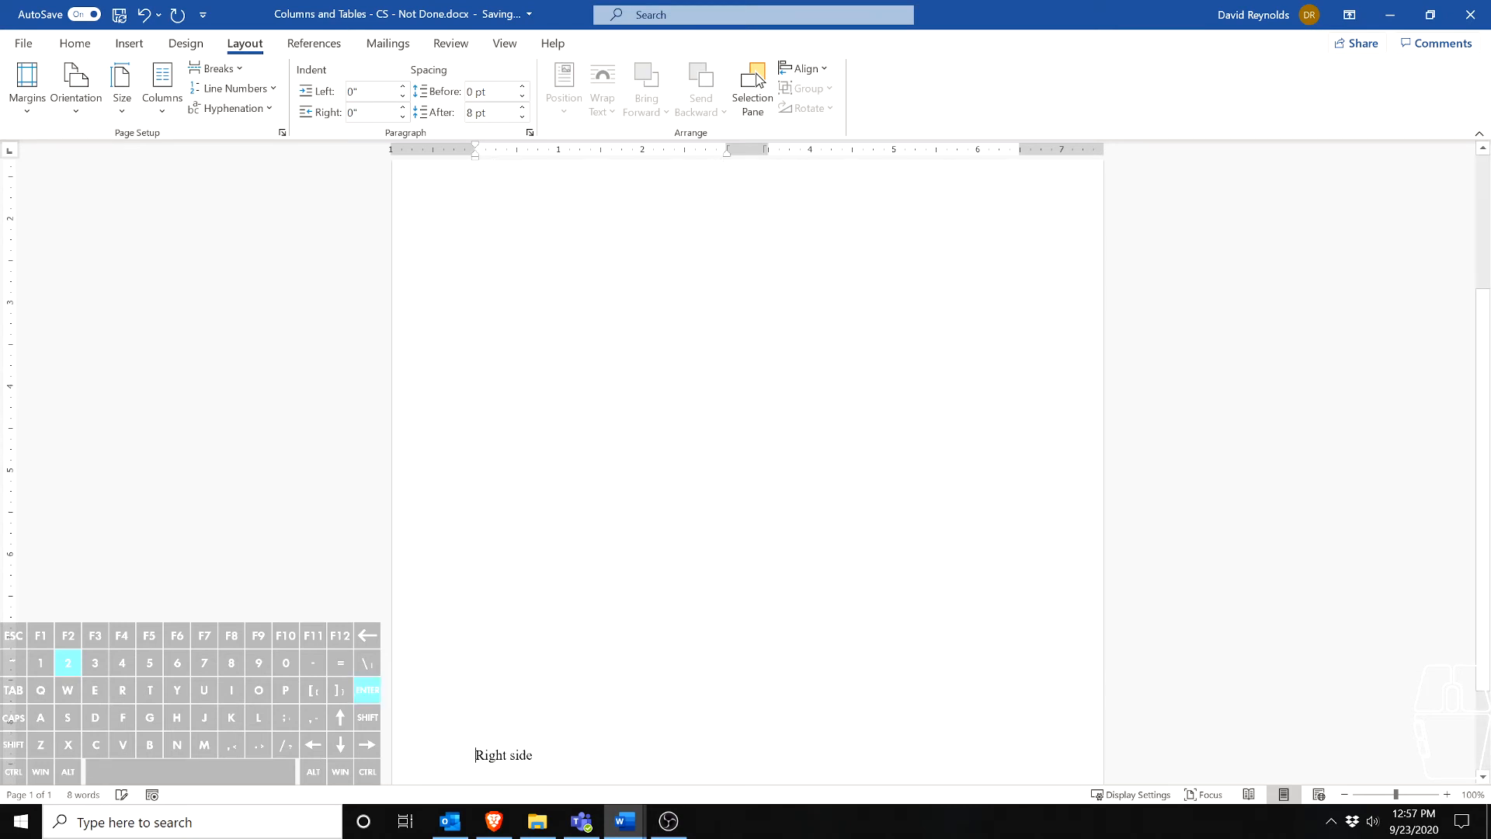
pyautogui.scroll(3, 757, 80)
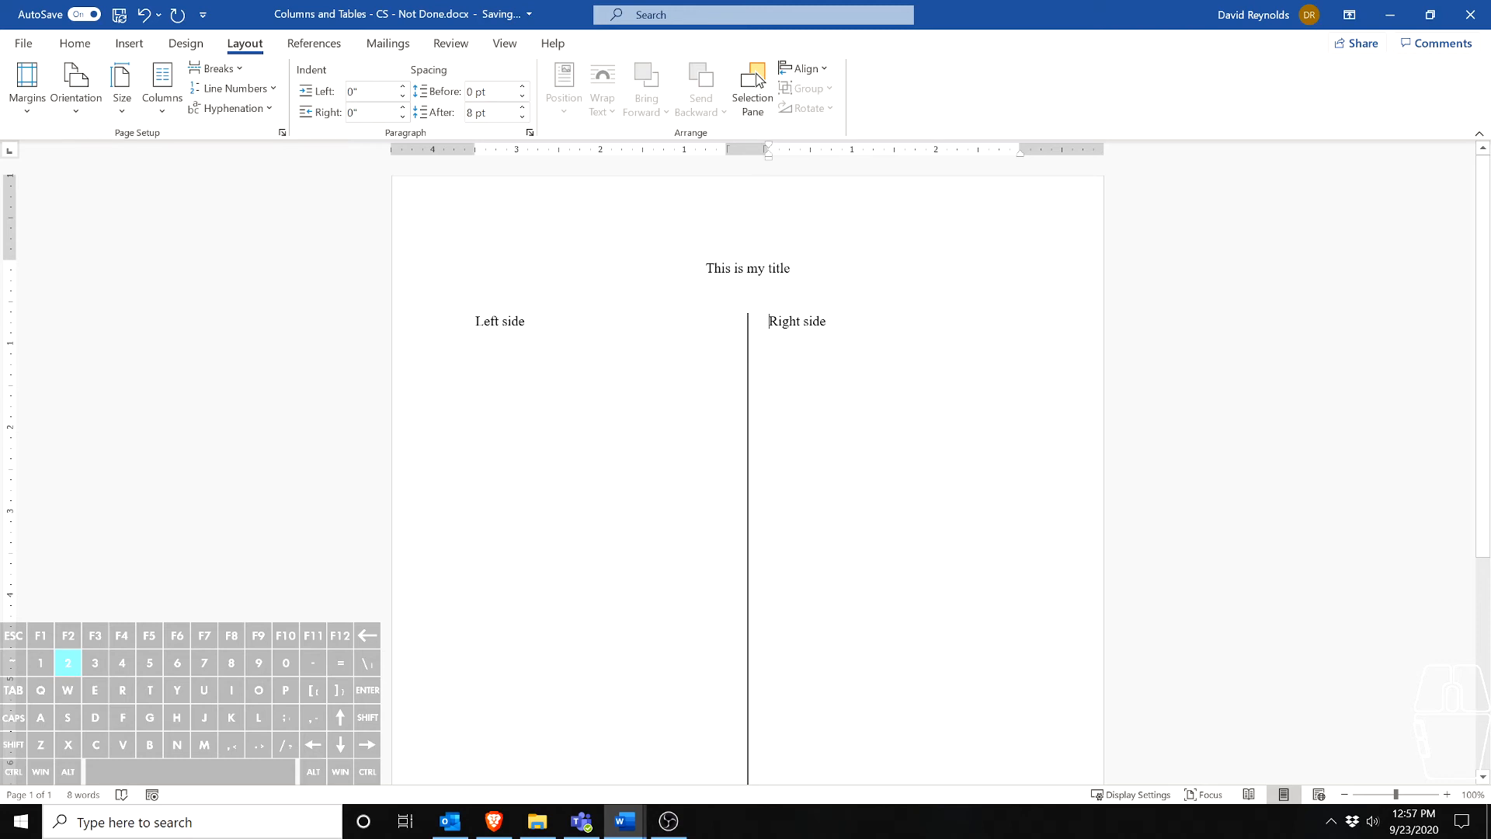
# Add blank lines below "Right side" to move well down the second column
pyautogui.press('Return')
pyautogui.press('Return')
pyautogui.press('Return')
pyautogui.press('Return')
pyautogui.press('Return')
pyautogui.press('Return')
pyautogui.press('Return')
pyautogui.press('Return')
pyautogui.press('Return')
pyautogui.press('Return')
pyautogui.press('Return')
pyautogui.press('Return')
pyautogui.press('Return')
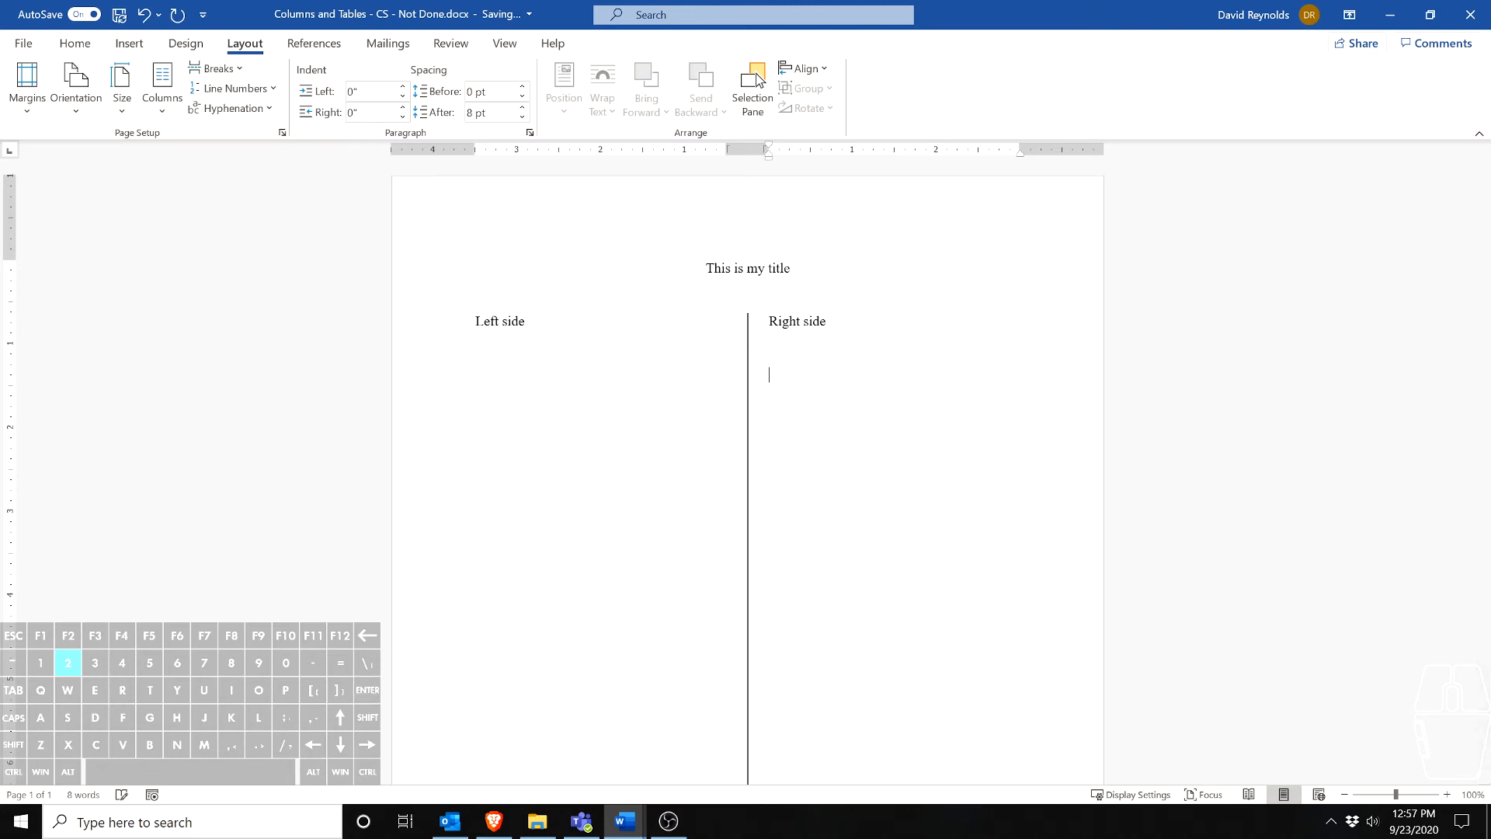
pyautogui.press('Return')
pyautogui.press('Return')
pyautogui.press('Return')
pyautogui.press('Return')
pyautogui.press('Return')
pyautogui.press('Return')
pyautogui.press('Return')
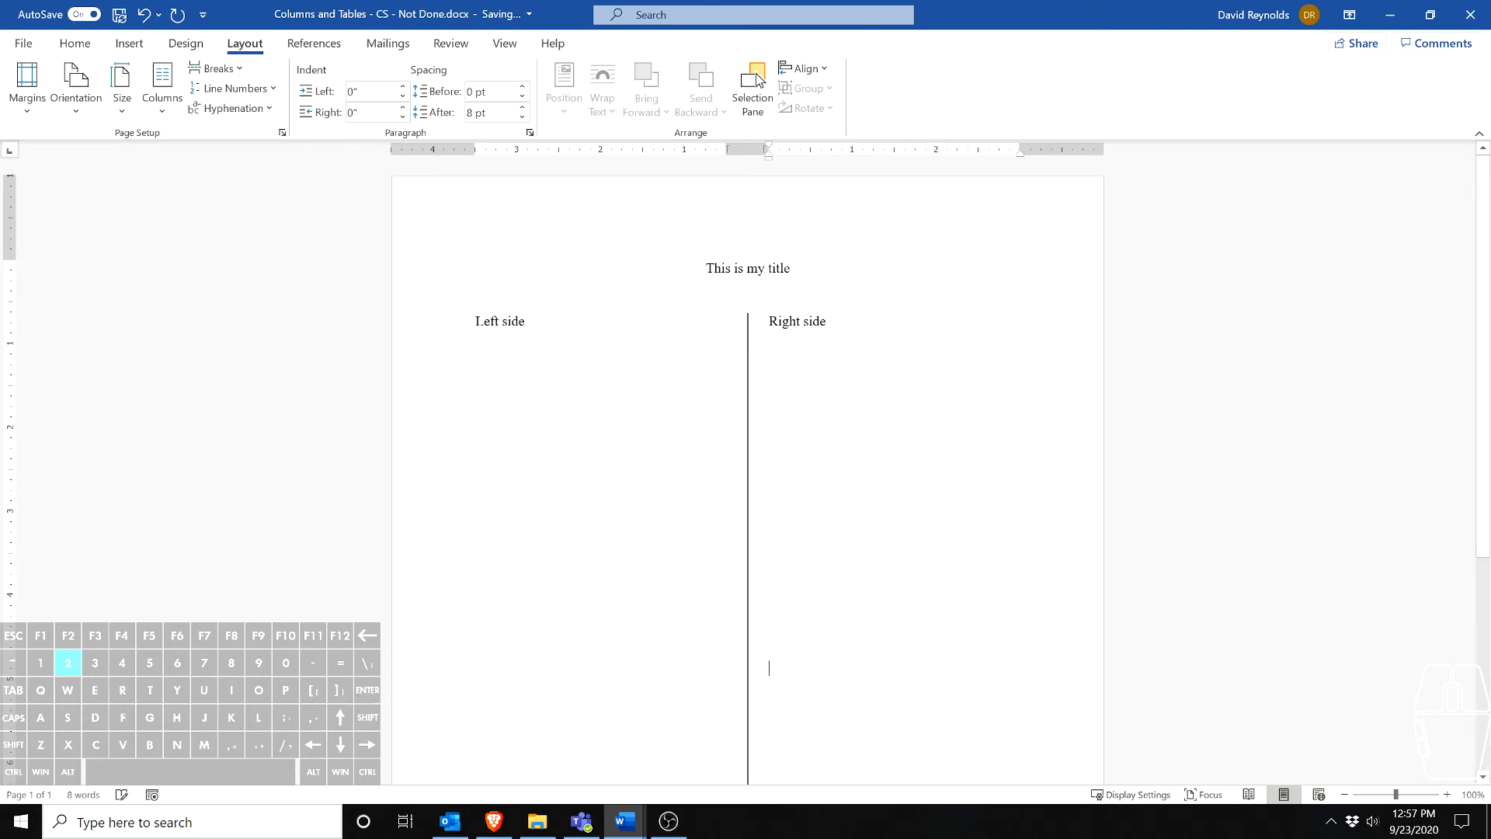
pyautogui.press('Return')
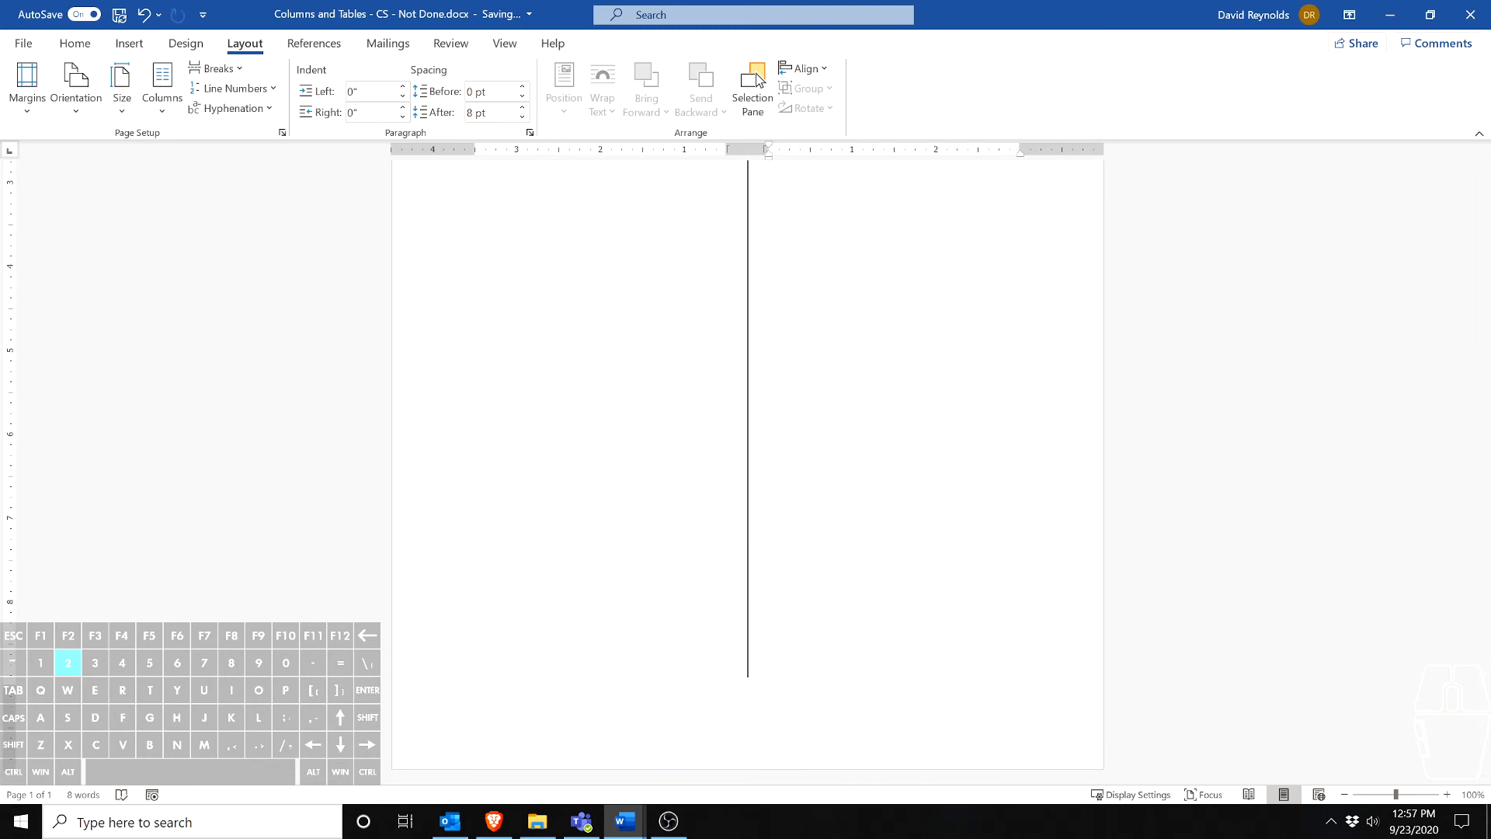
# Enter the text "Not columns" in the lower part of the second column
pyautogui.write('Not clic')
pyautogui.press('BackSpace')
pyautogui.press('BackSpace')
pyautogui.write('olumns')
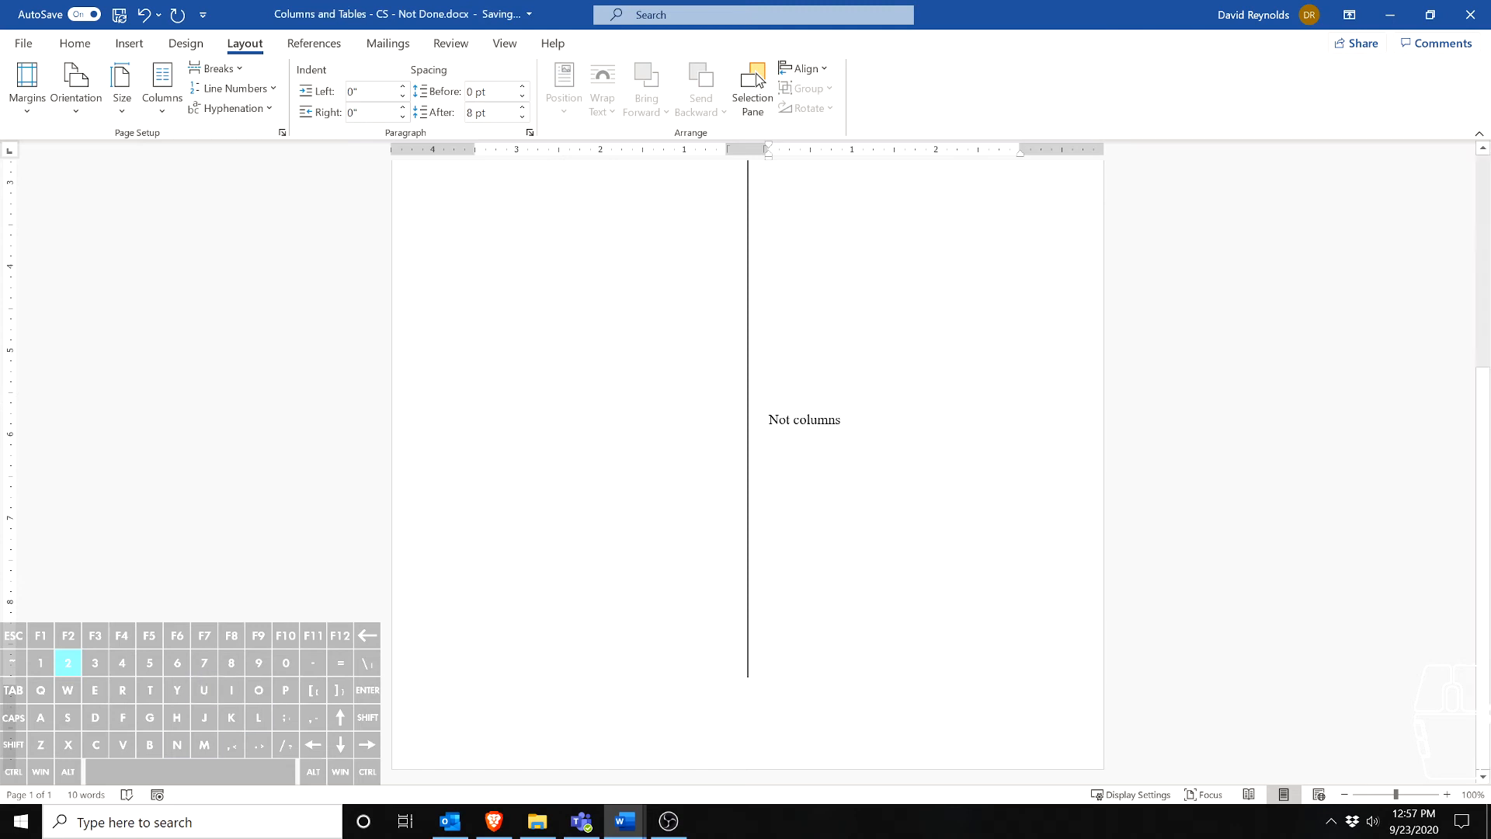
# Set the "Not columns" text to one column, applied to the selected text only
pyautogui.moveTo(842, 420); pyautogui.dragTo(738, 436)
pyautogui.click(843, 421)
pyautogui.moveTo(842, 420); pyautogui.dragTo(769, 420)
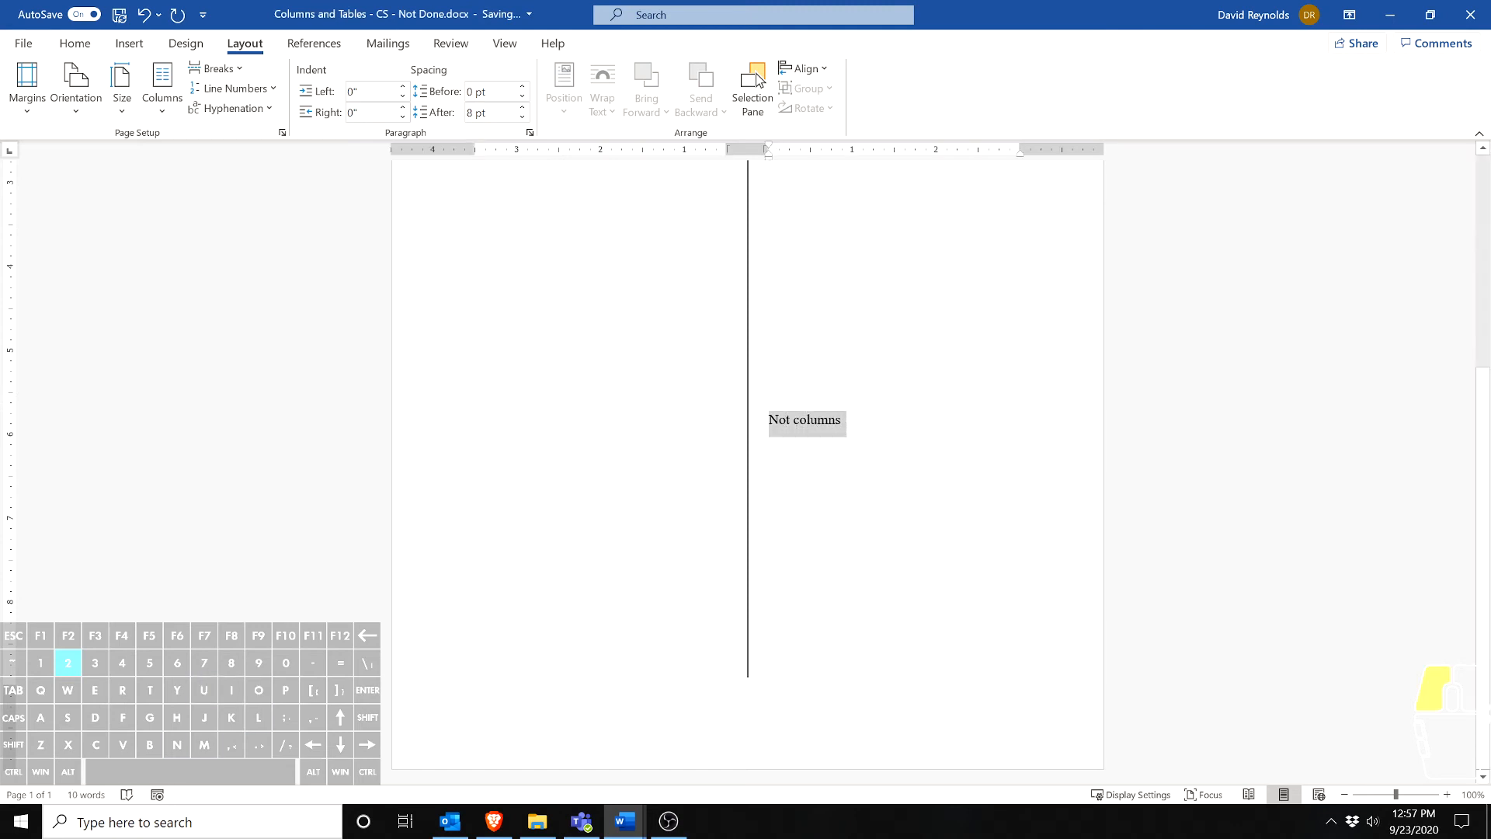
pyautogui.click(163, 85)
pyautogui.click(192, 349)
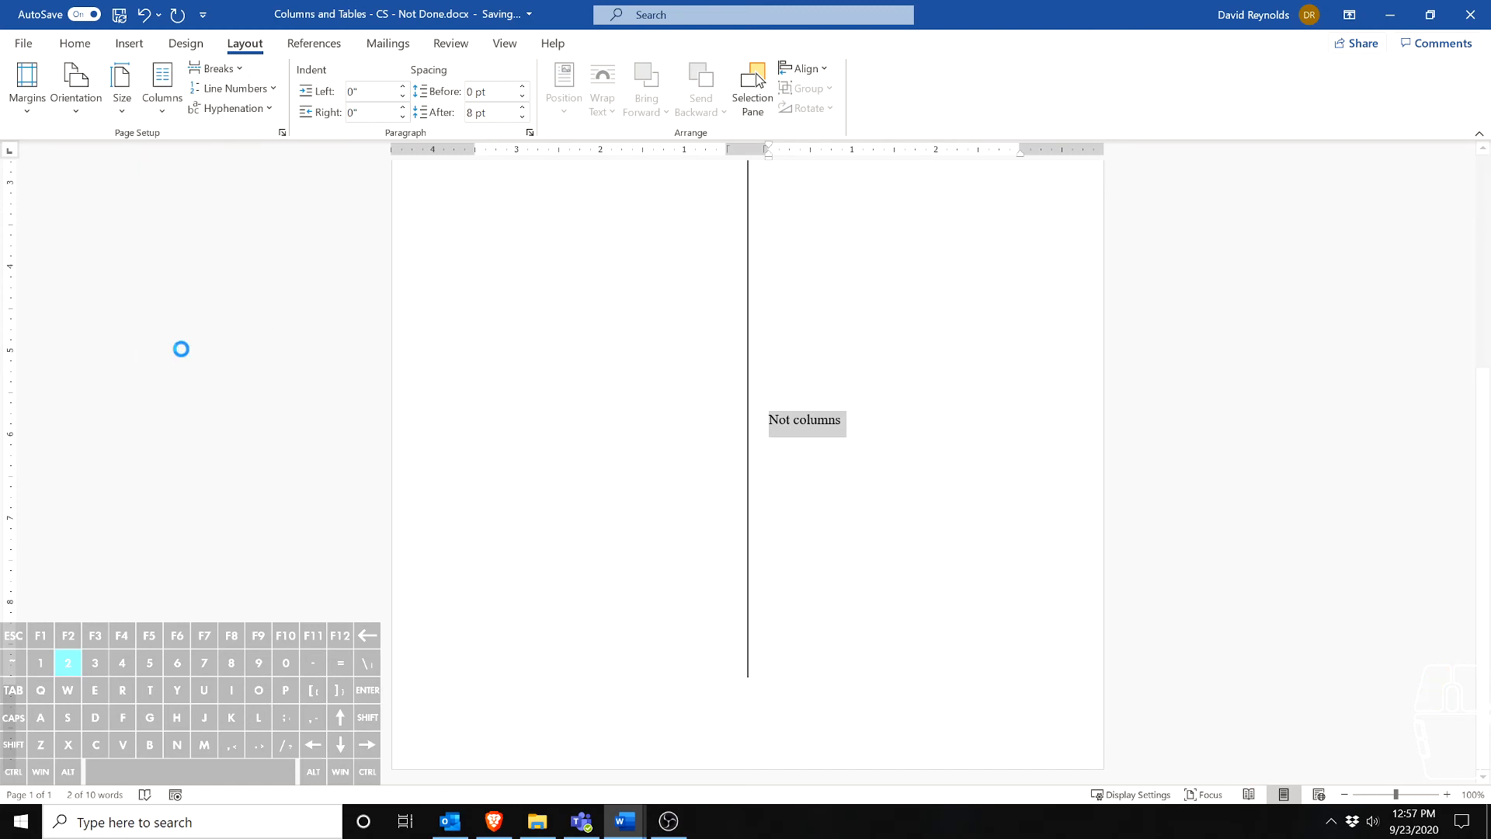
pyautogui.click(604, 300)
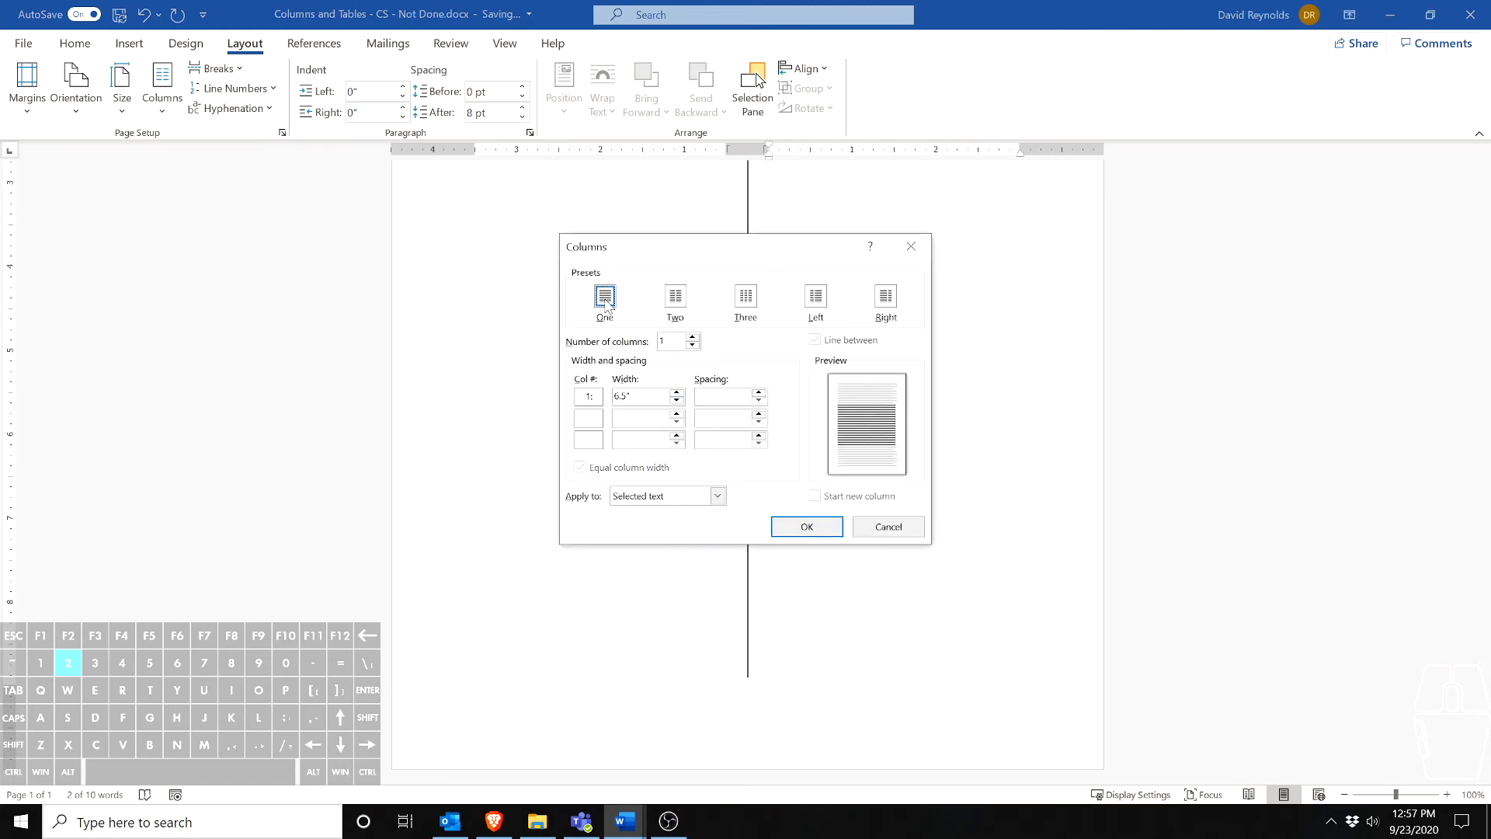
pyautogui.click(804, 527)
pyautogui.click(616, 571)
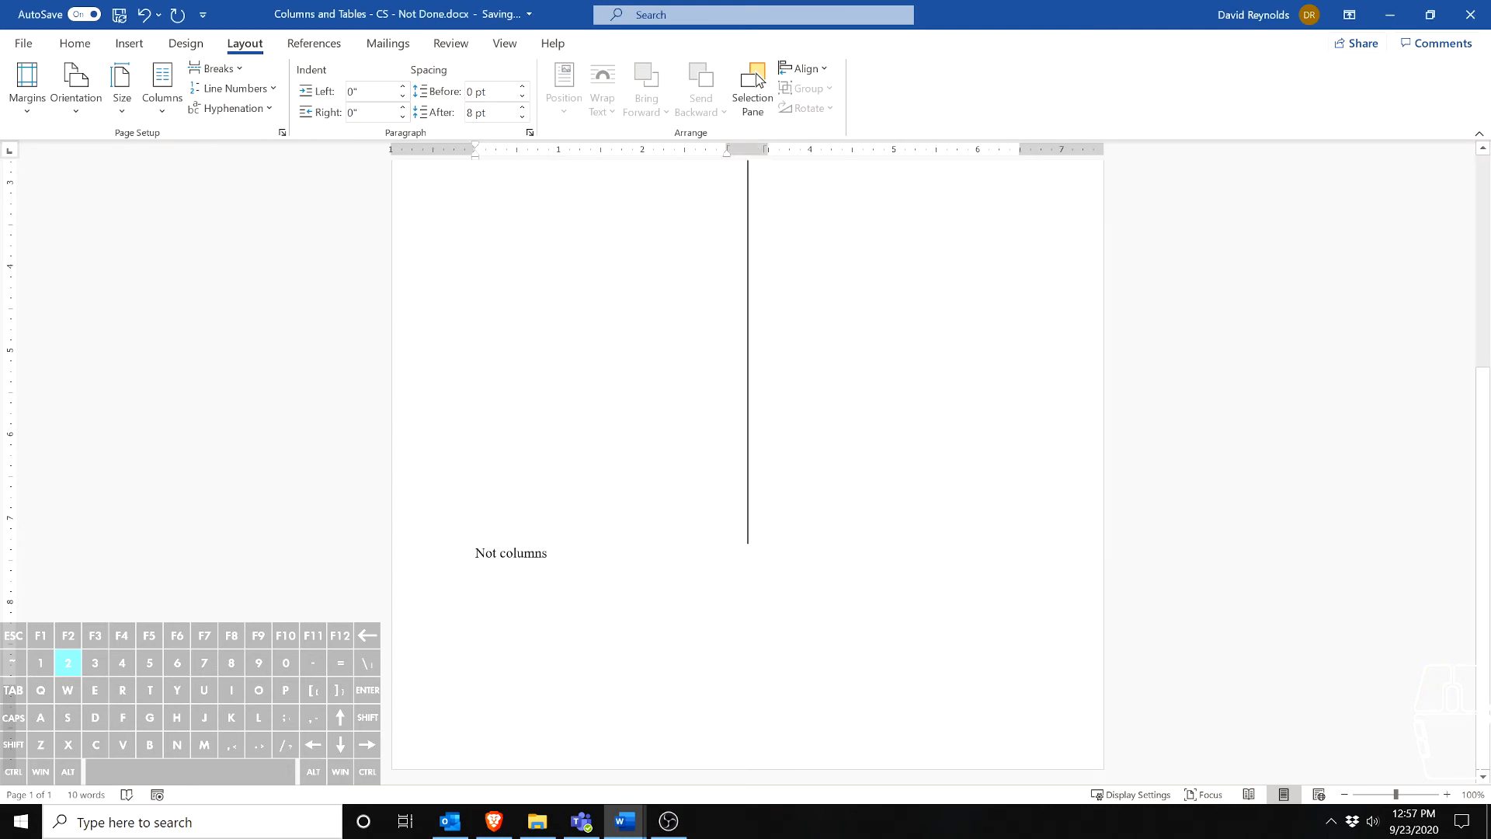
# Delete the blank lines above "Right side" so it lines up with "Left side" at the top of the second column
pyautogui.press('Up')
pyautogui.press('Up')
pyautogui.press('Up')
pyautogui.press('Up')
pyautogui.press('Up')
pyautogui.press('Up')
pyautogui.press('Up')
pyautogui.press('Up')
pyautogui.press('Up')
pyautogui.press('Up')
pyautogui.press('Up')
pyautogui.press('Up')
pyautogui.press('Up')
pyautogui.press('Up')
pyautogui.press('Up')
pyautogui.press('Up')
pyautogui.press('Up')
pyautogui.press('Up')
pyautogui.press('Up')
pyautogui.press('Up')
pyautogui.press('Up')
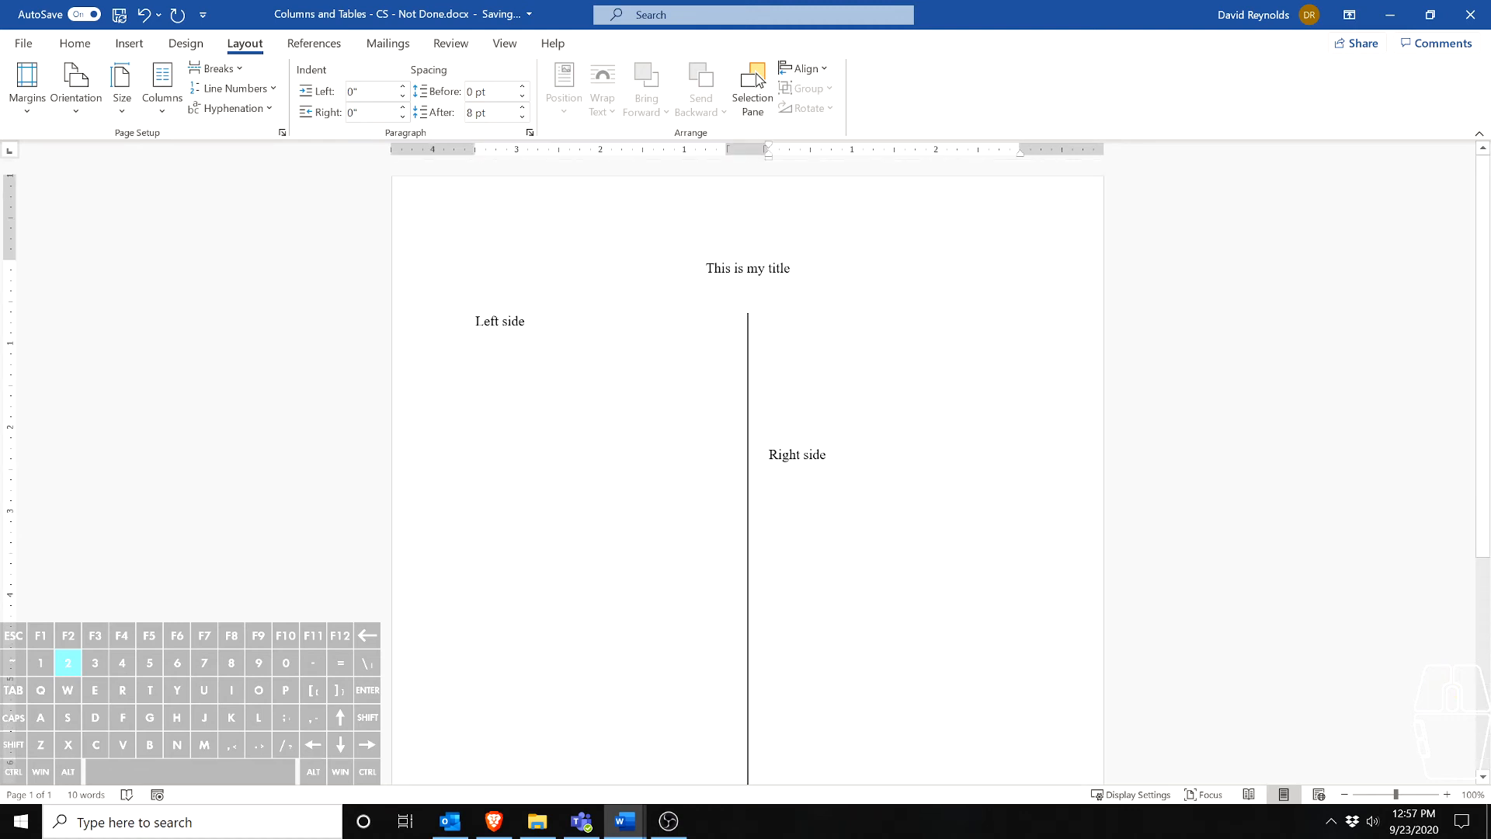
pyautogui.press('Delete')
pyautogui.press('Delete')
pyautogui.press('Delete')
pyautogui.press('Delete')
pyautogui.press('Delete')
pyautogui.press('Delete')
pyautogui.scroll(-3, 758, 80)
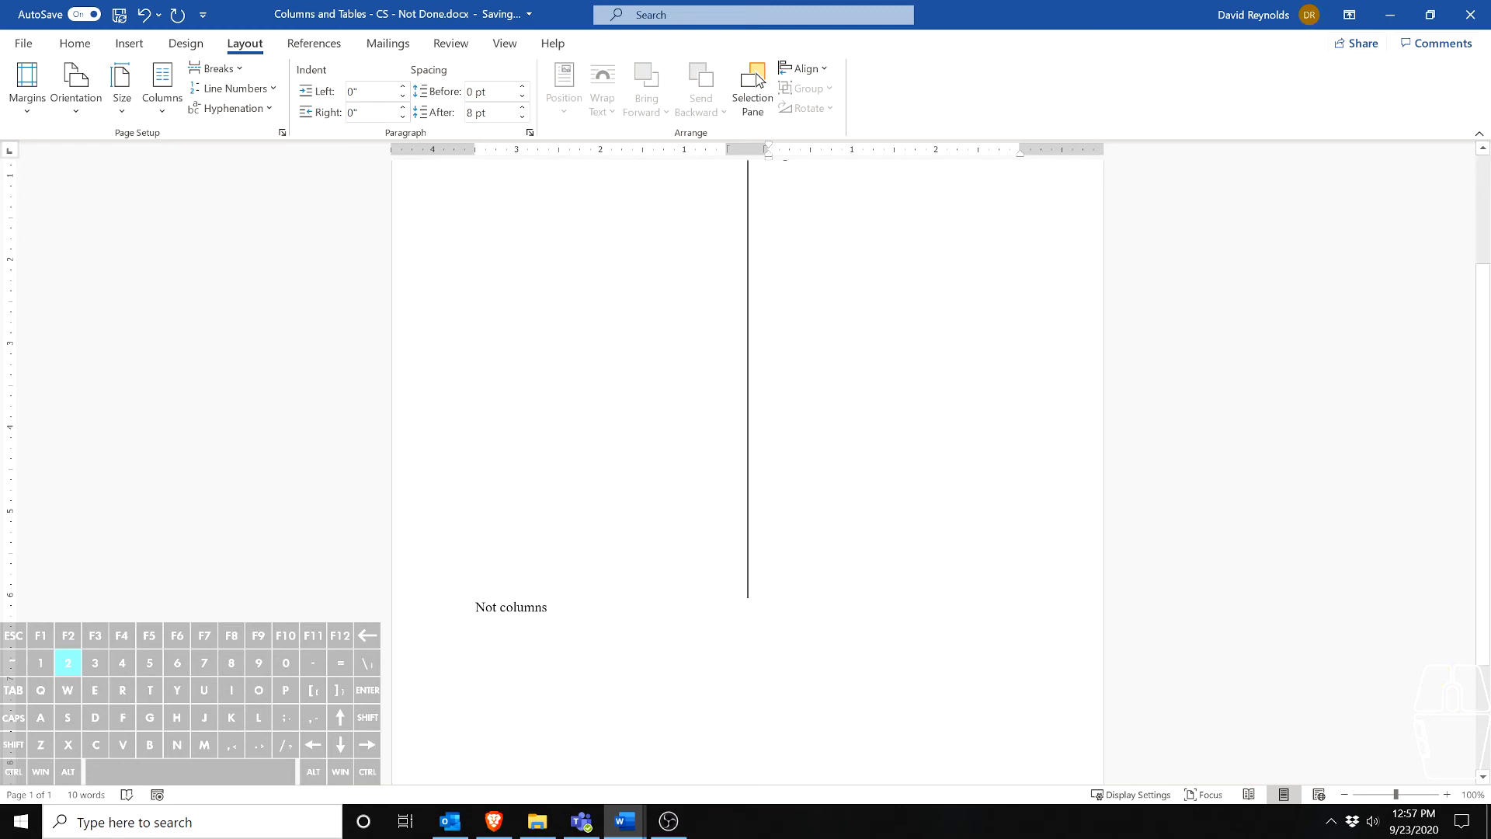
# Examine the two-column and single-column parts of the page and the column preset in use at different cursor positions
pyautogui.hotkey('ctrl', 'Home')
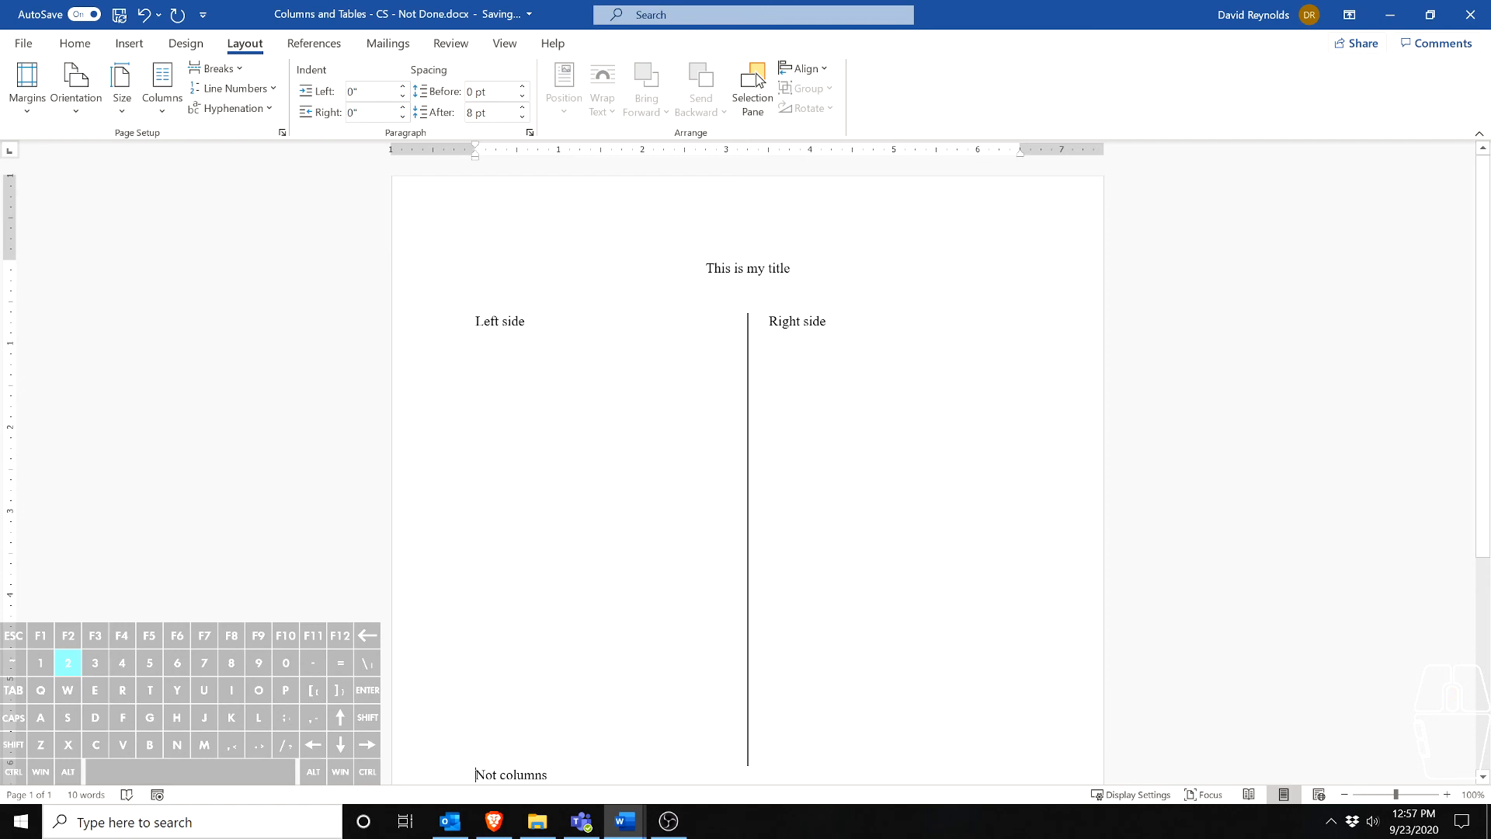
pyautogui.scroll(-1, 758, 80)
pyautogui.scroll(1, 758, 80)
pyautogui.click(801, 321)
pyautogui.scroll(-4, 747, 472)
pyautogui.click(535, 607)
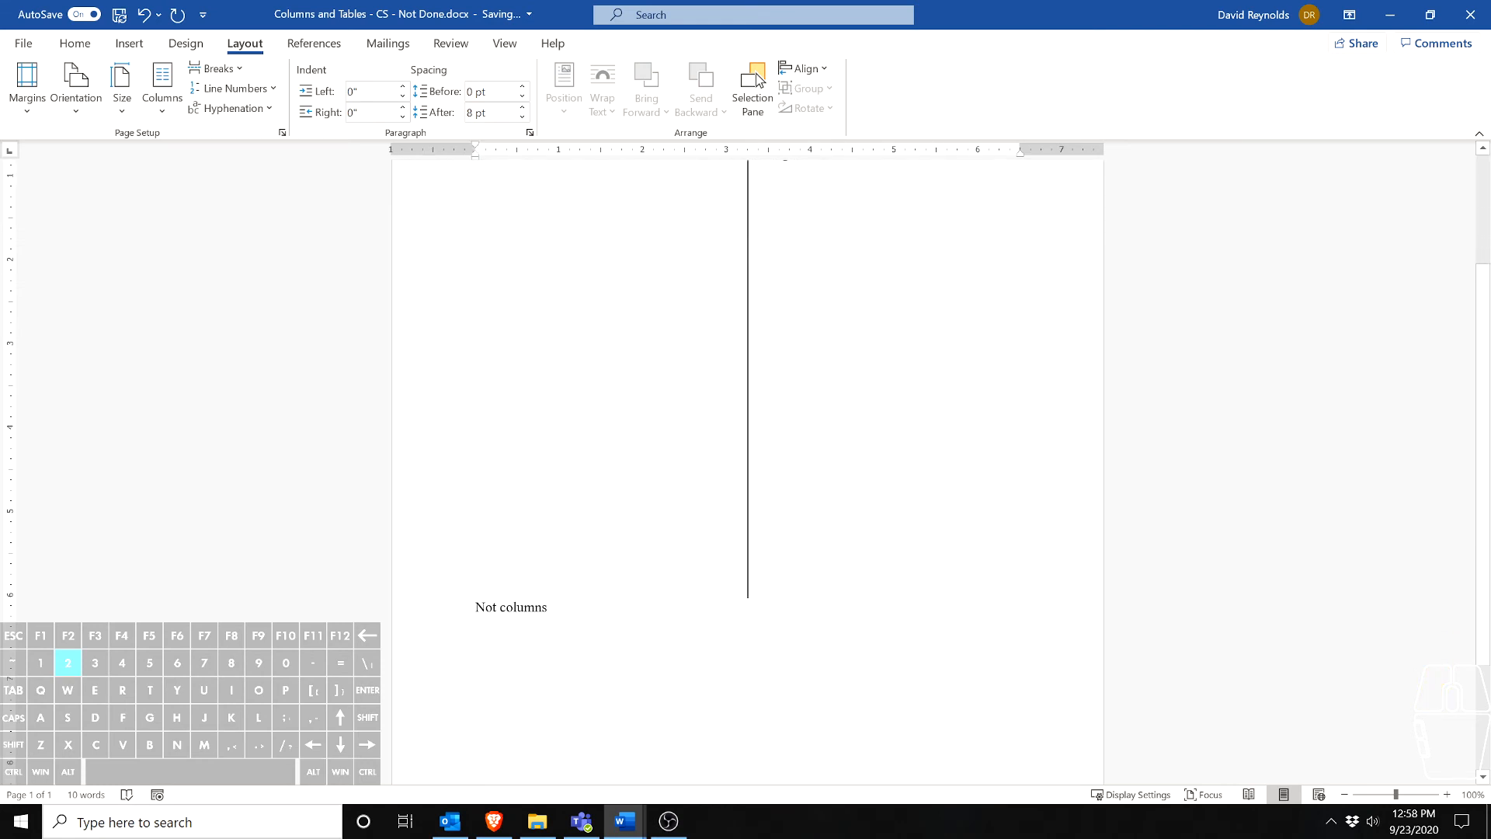
pyautogui.scroll(4, 747, 472)
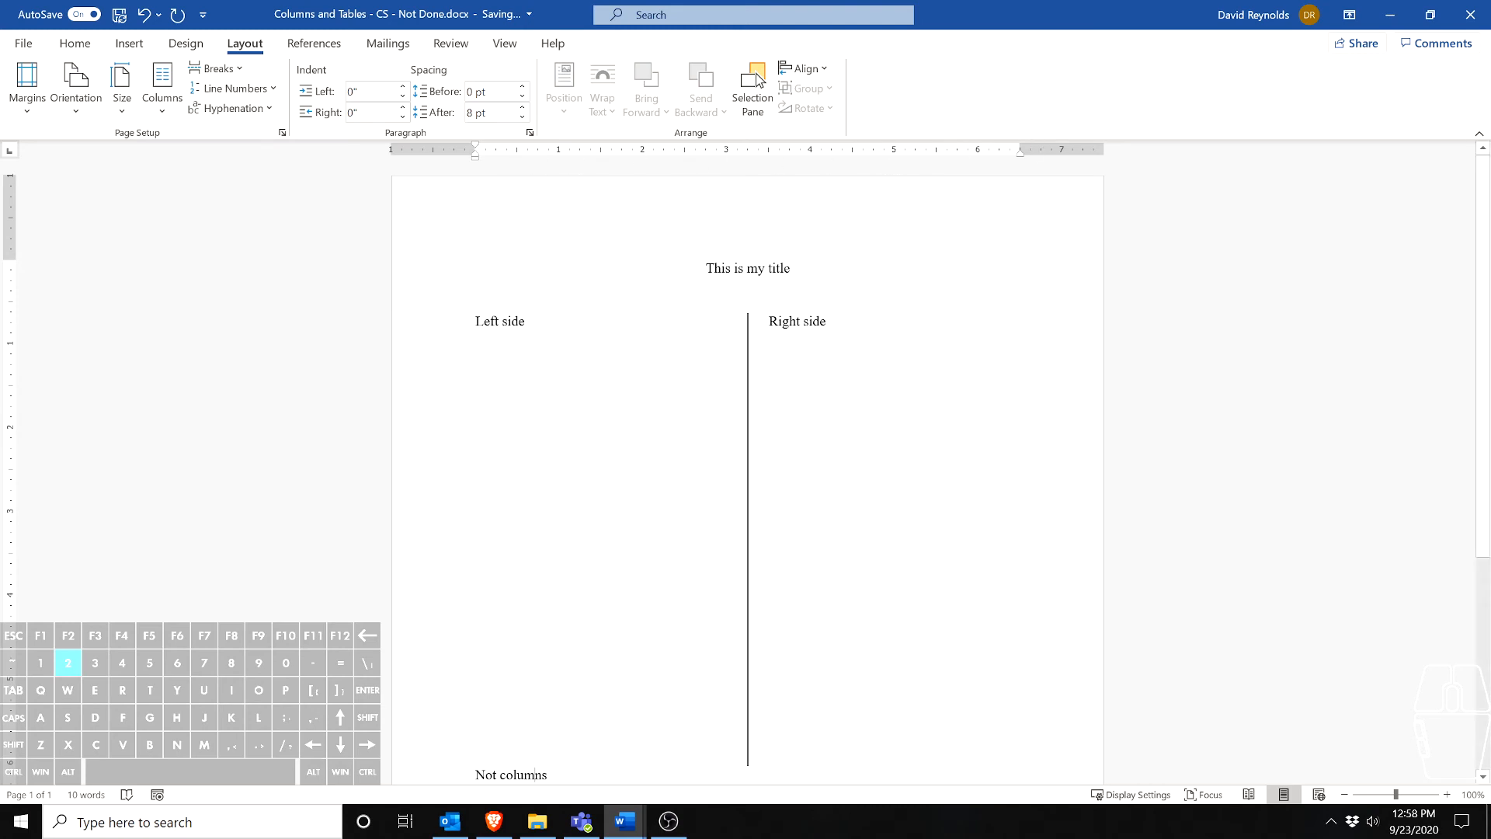
pyautogui.click(162, 86)
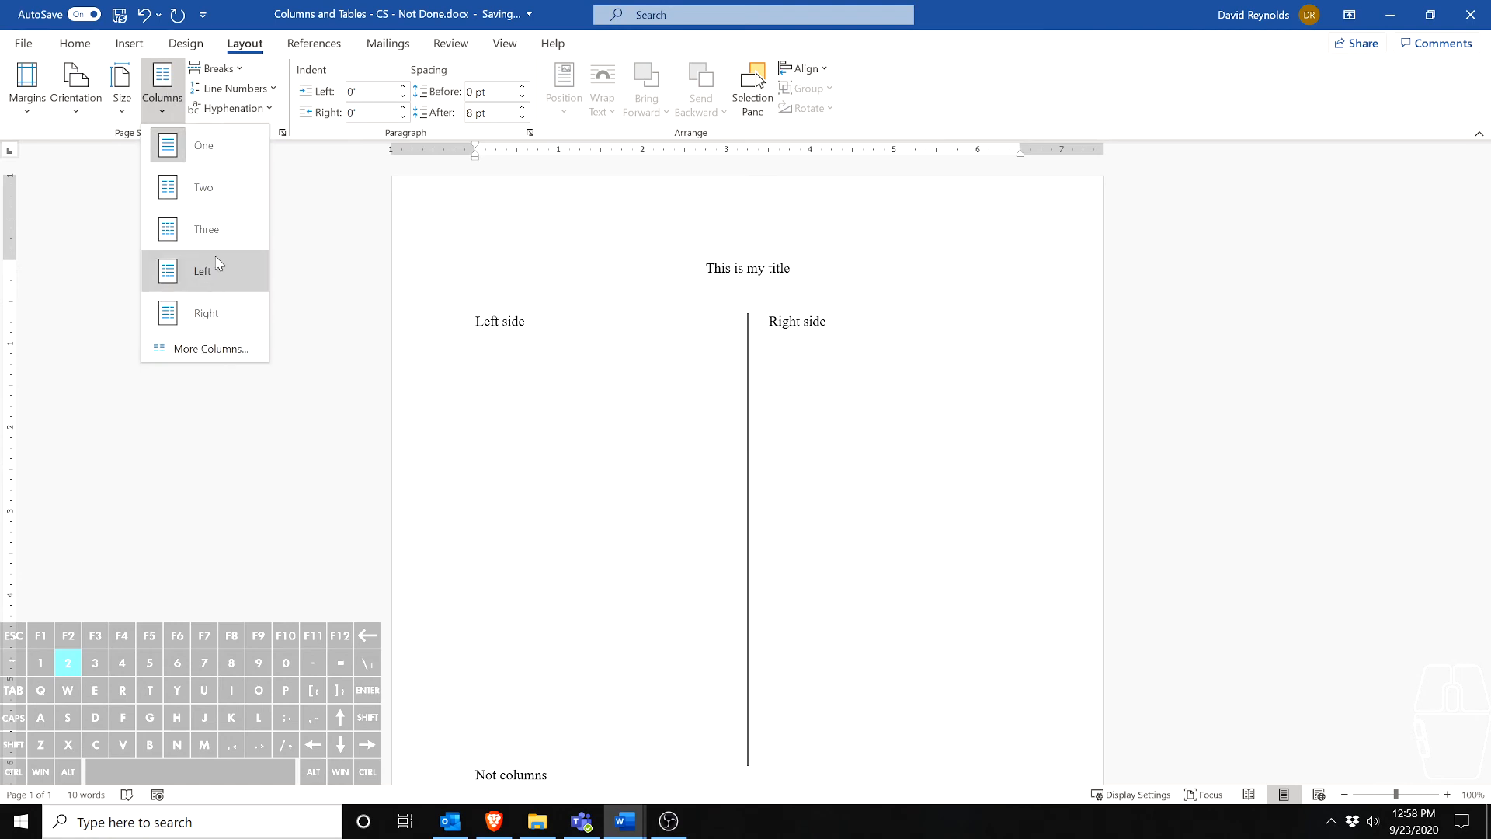
pyautogui.click(230, 184)
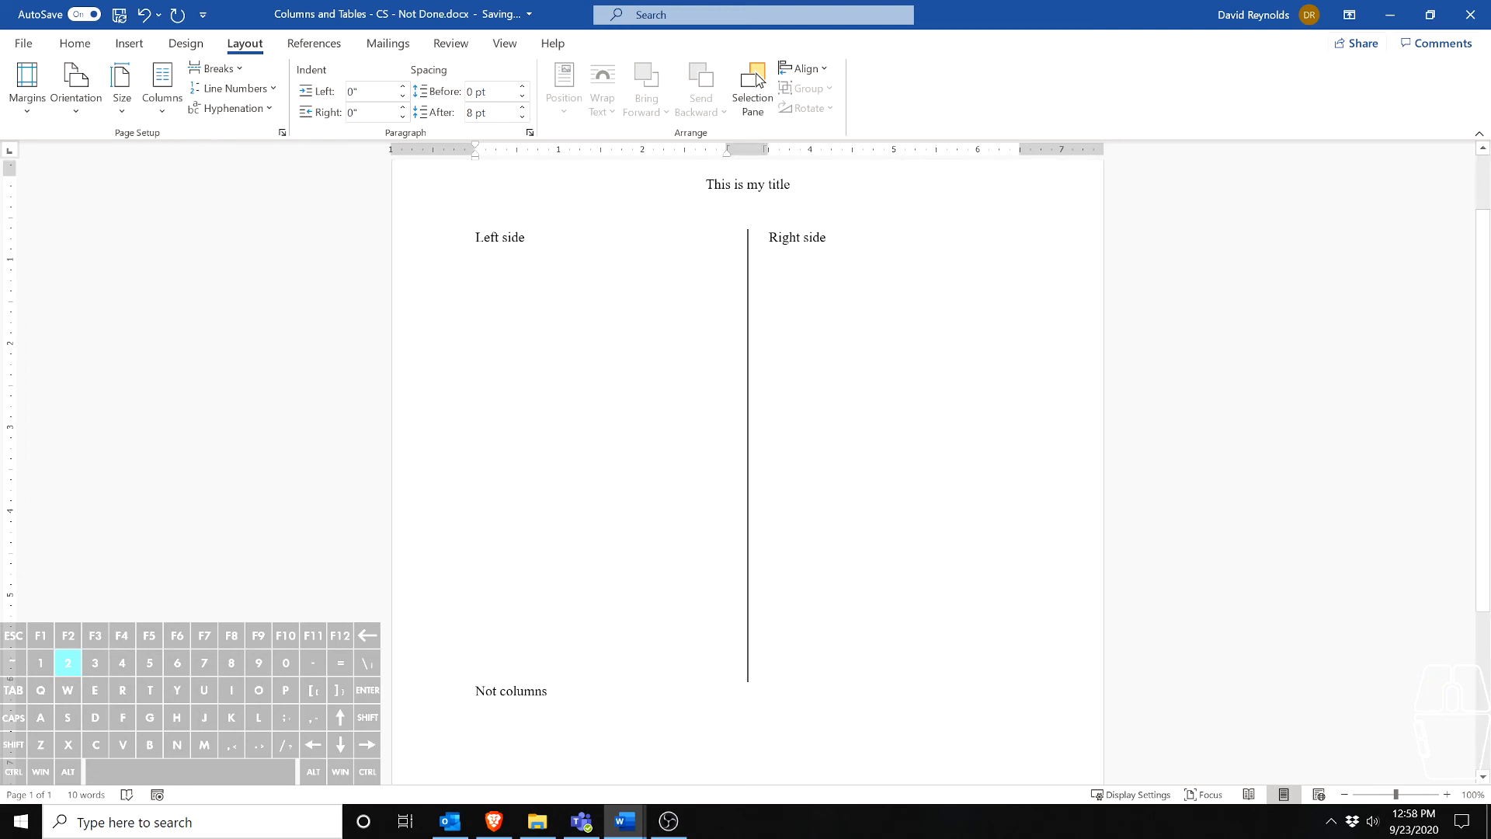
pyautogui.press('Down')
pyautogui.press('Down')
pyautogui.press('Down')
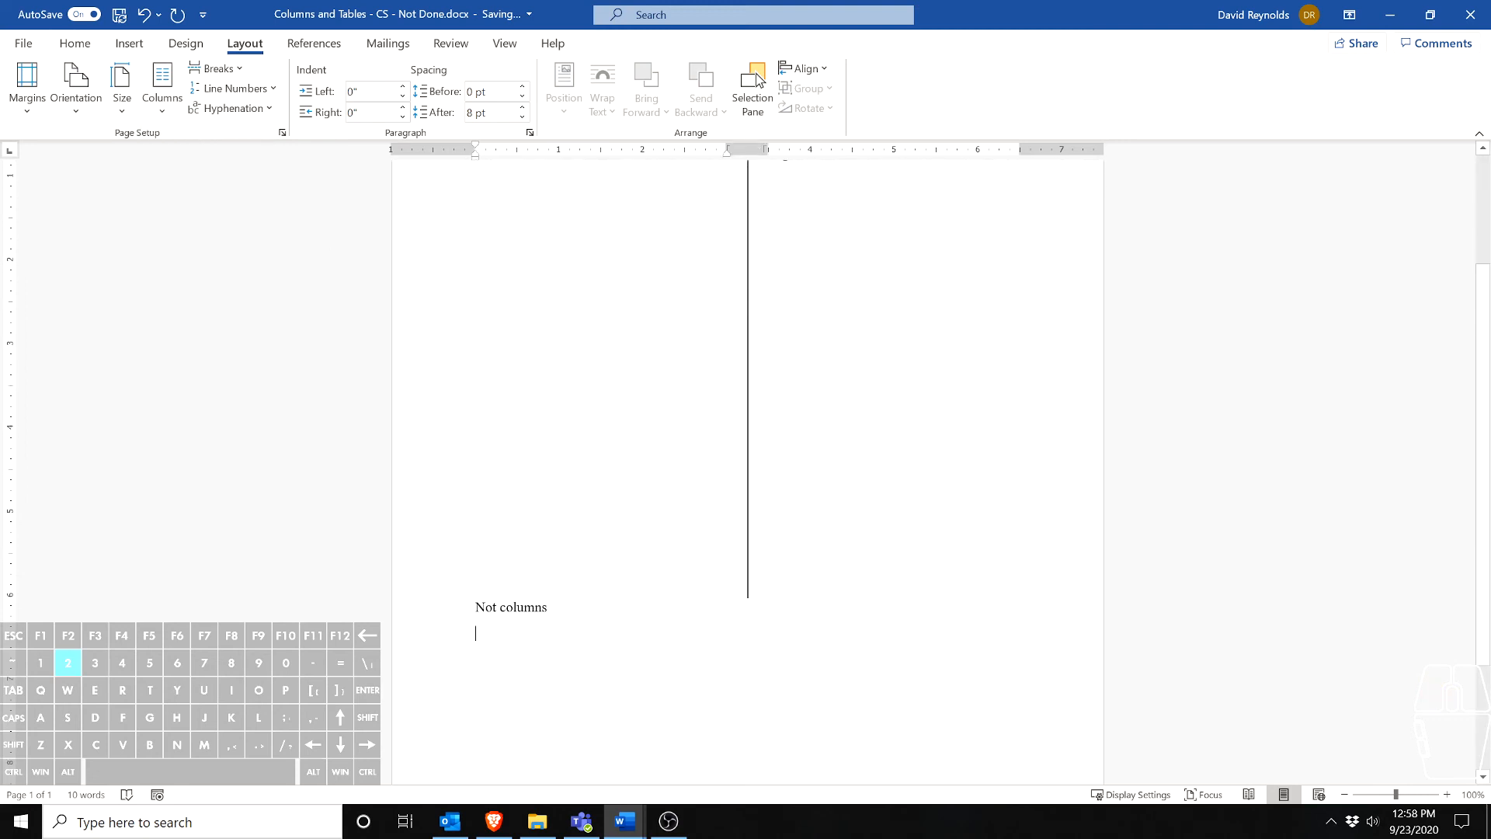
pyautogui.scroll(3, 746, 466)
pyautogui.click(162, 87)
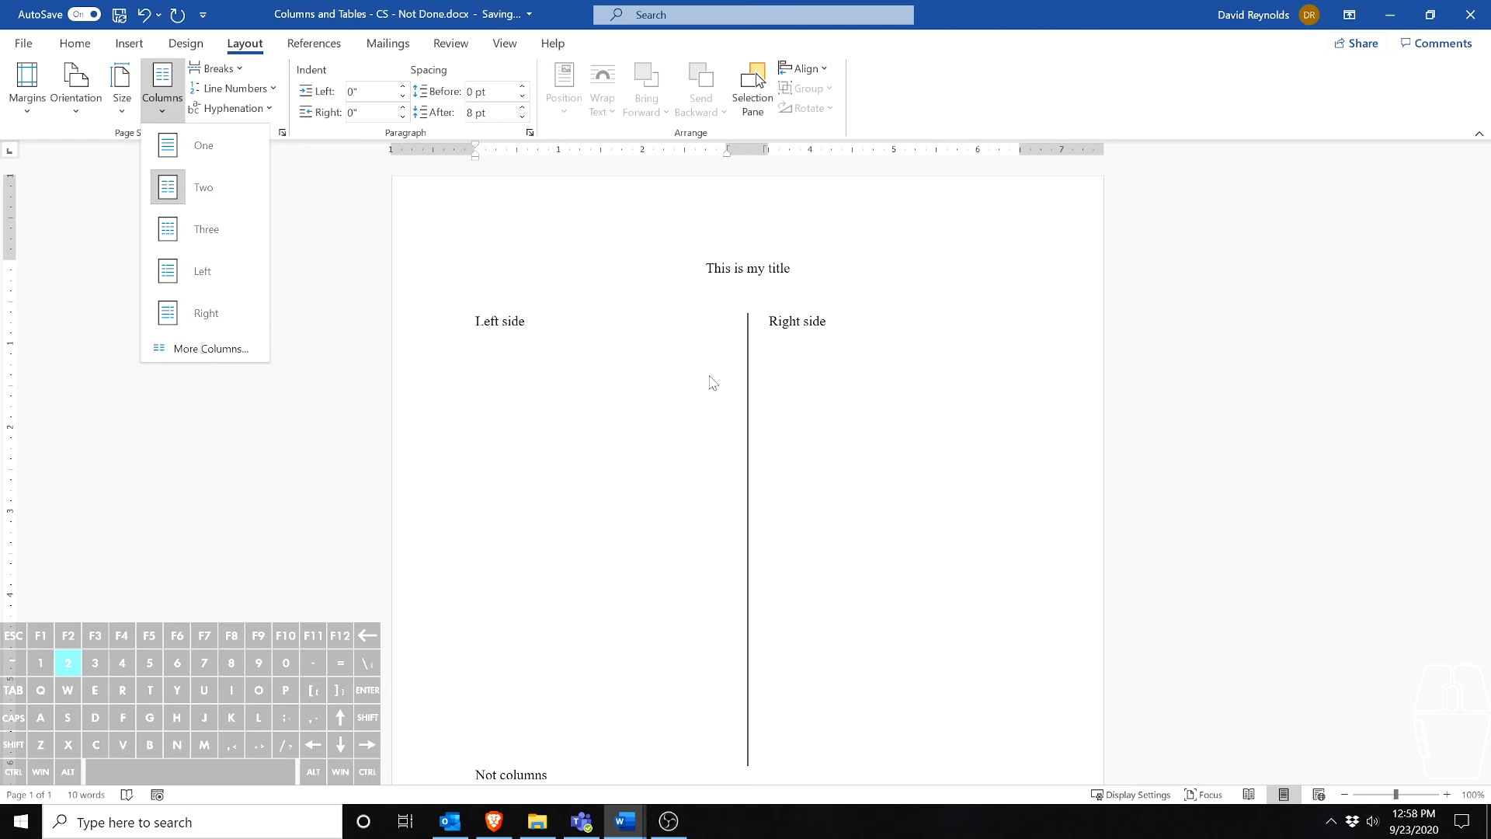
pyautogui.press('Escape')
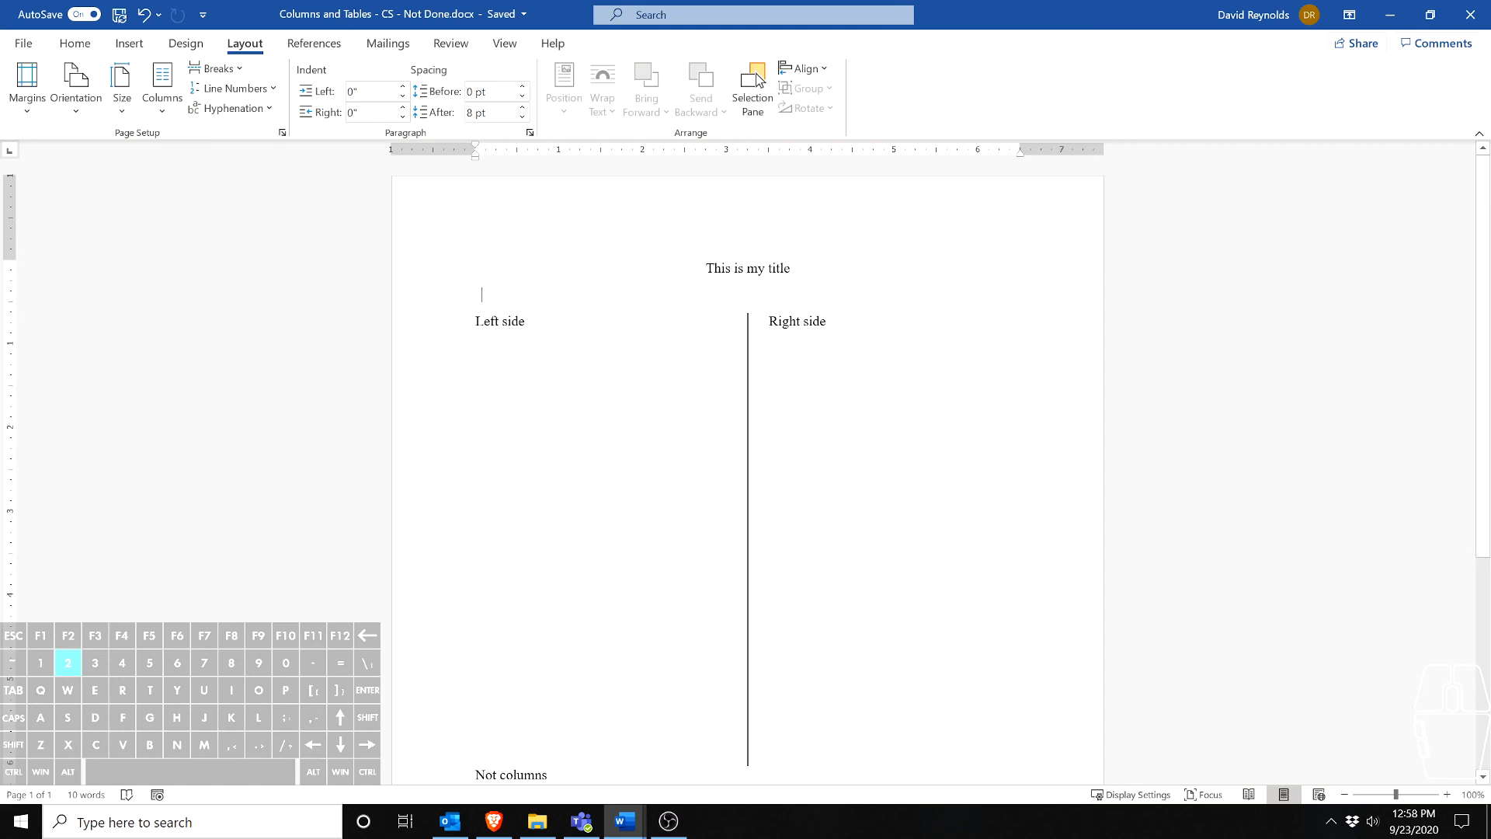
# Undo the last edit and redo it
pyautogui.press('Down')
pyautogui.press('Down')
pyautogui.press('Down')
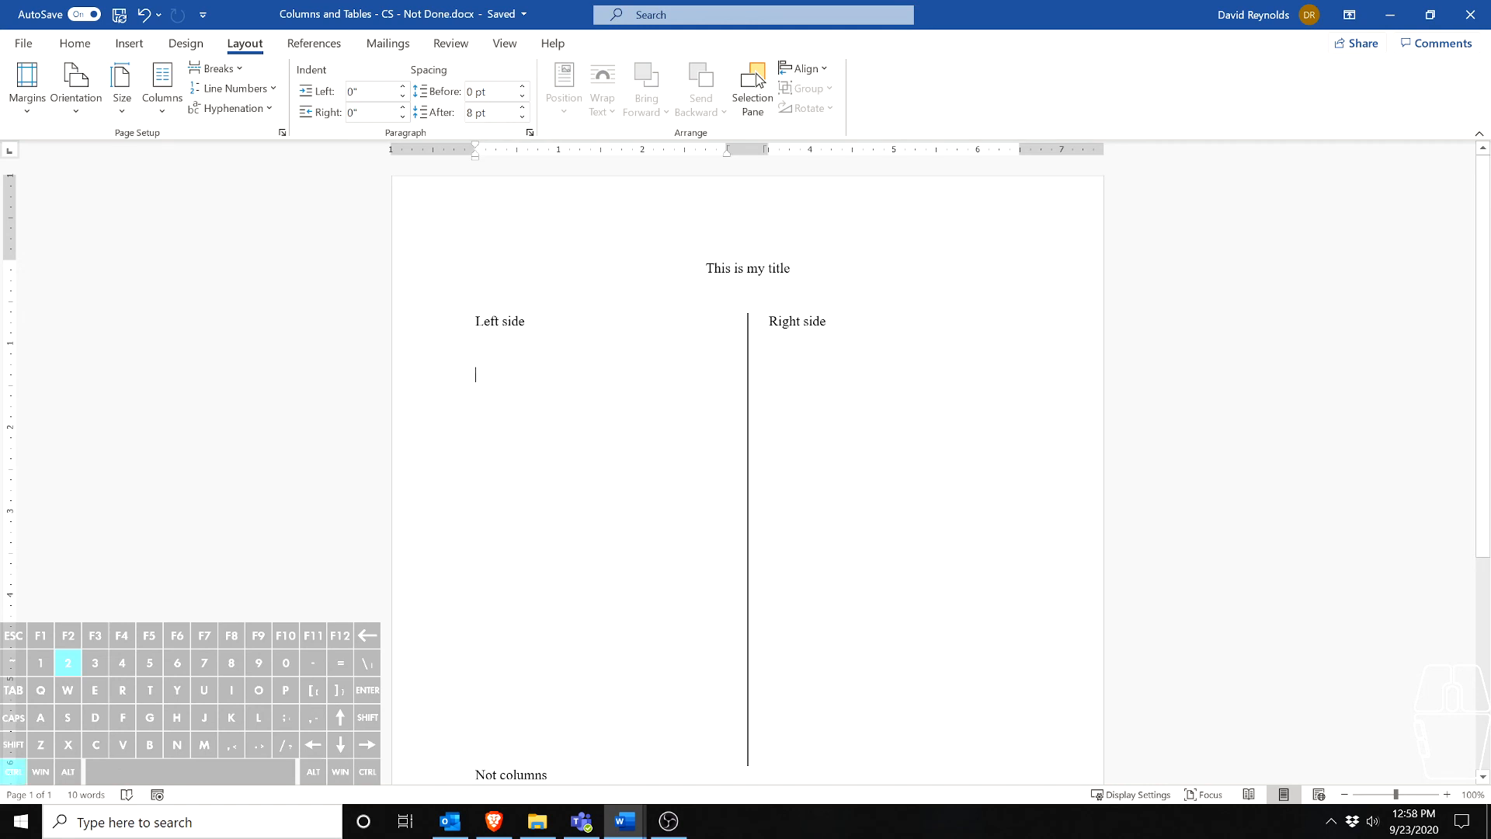
pyautogui.hotkey('ctrl', 'z')
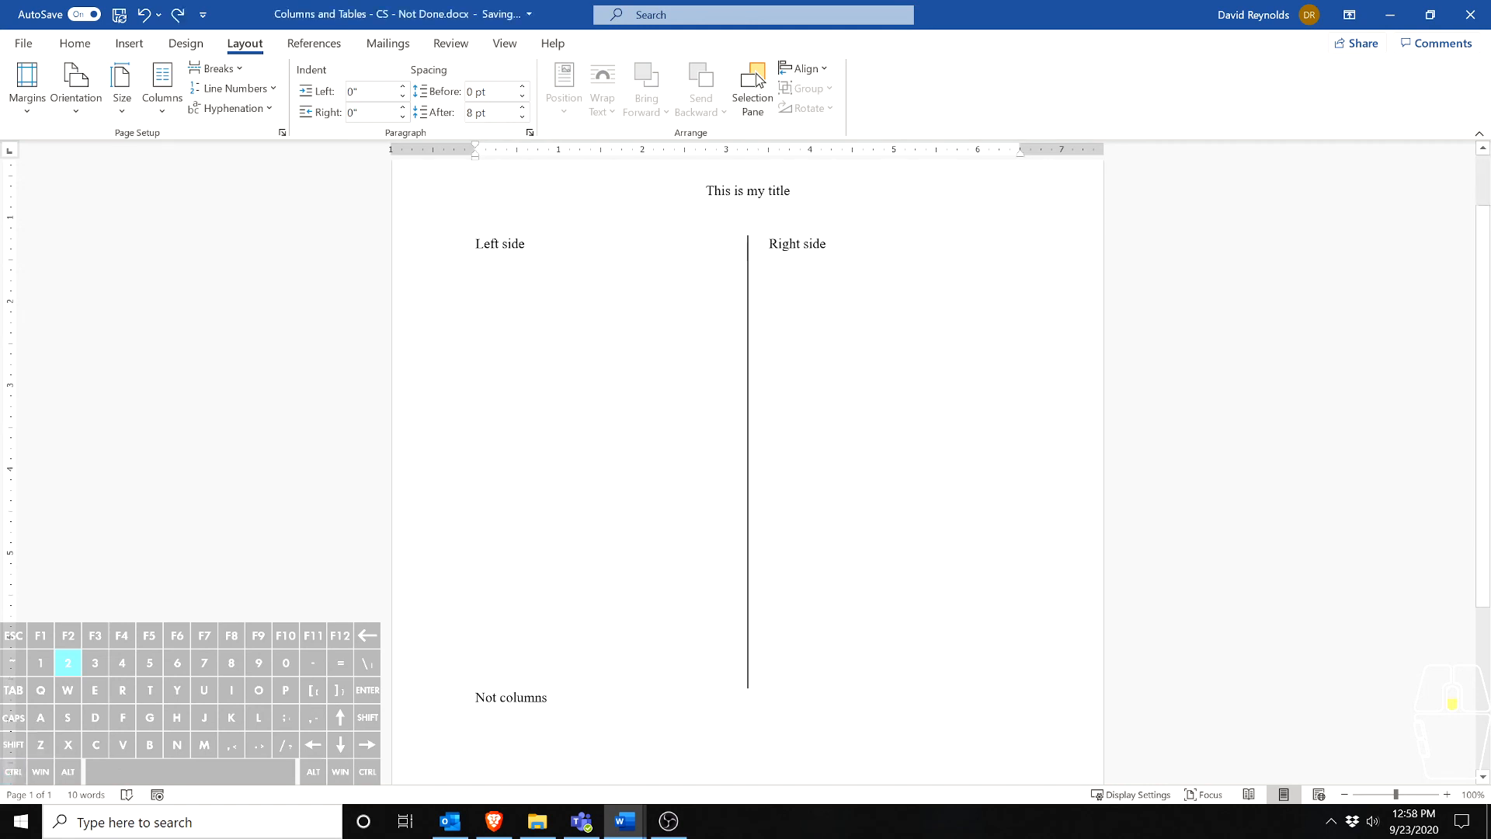
pyautogui.hotkey('ctrl', 'y')
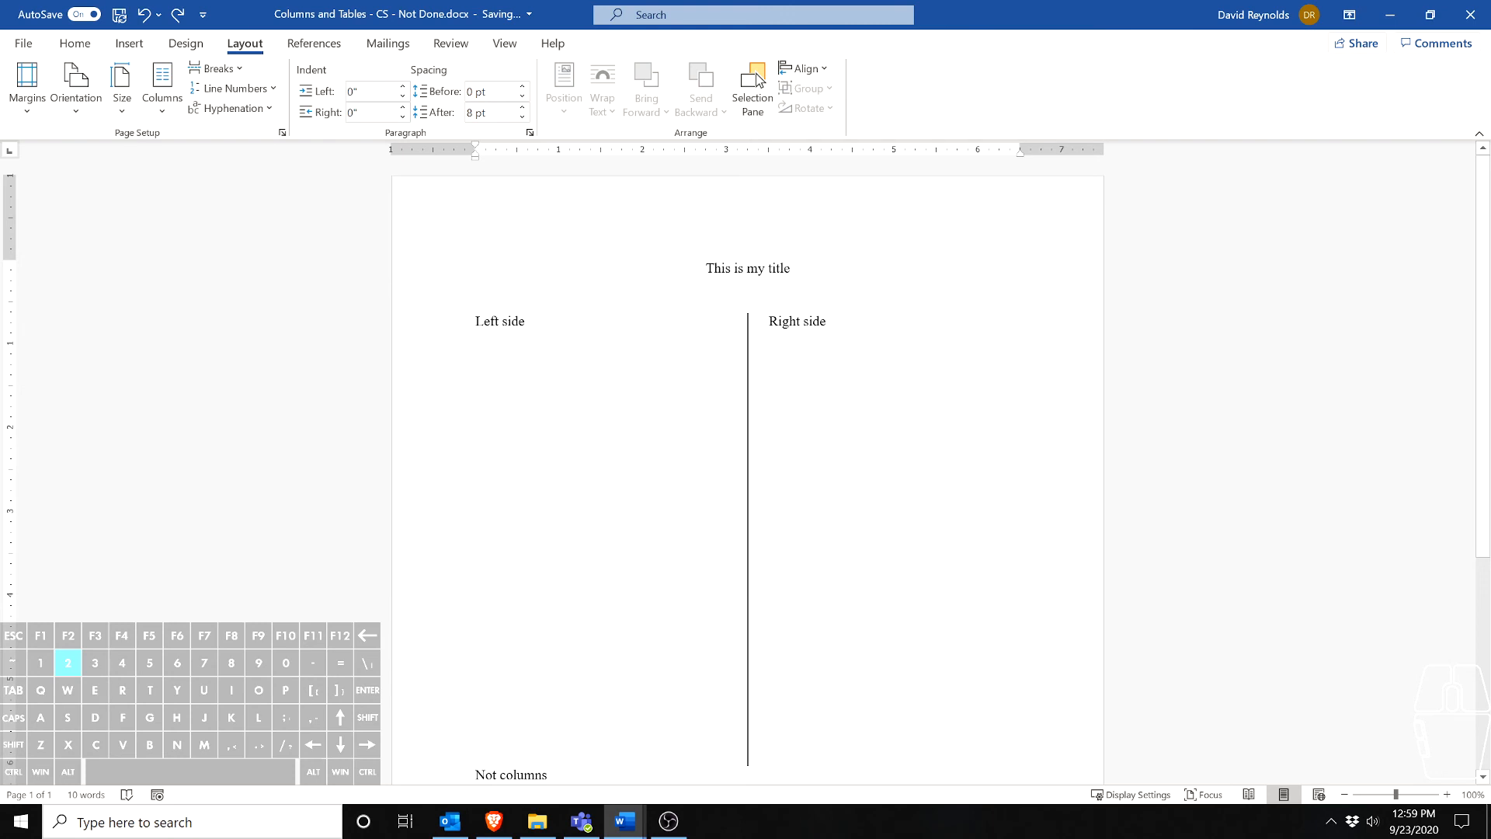
pyautogui.scroll(-4, 758, 80)
pyautogui.scroll(4, 758, 80)
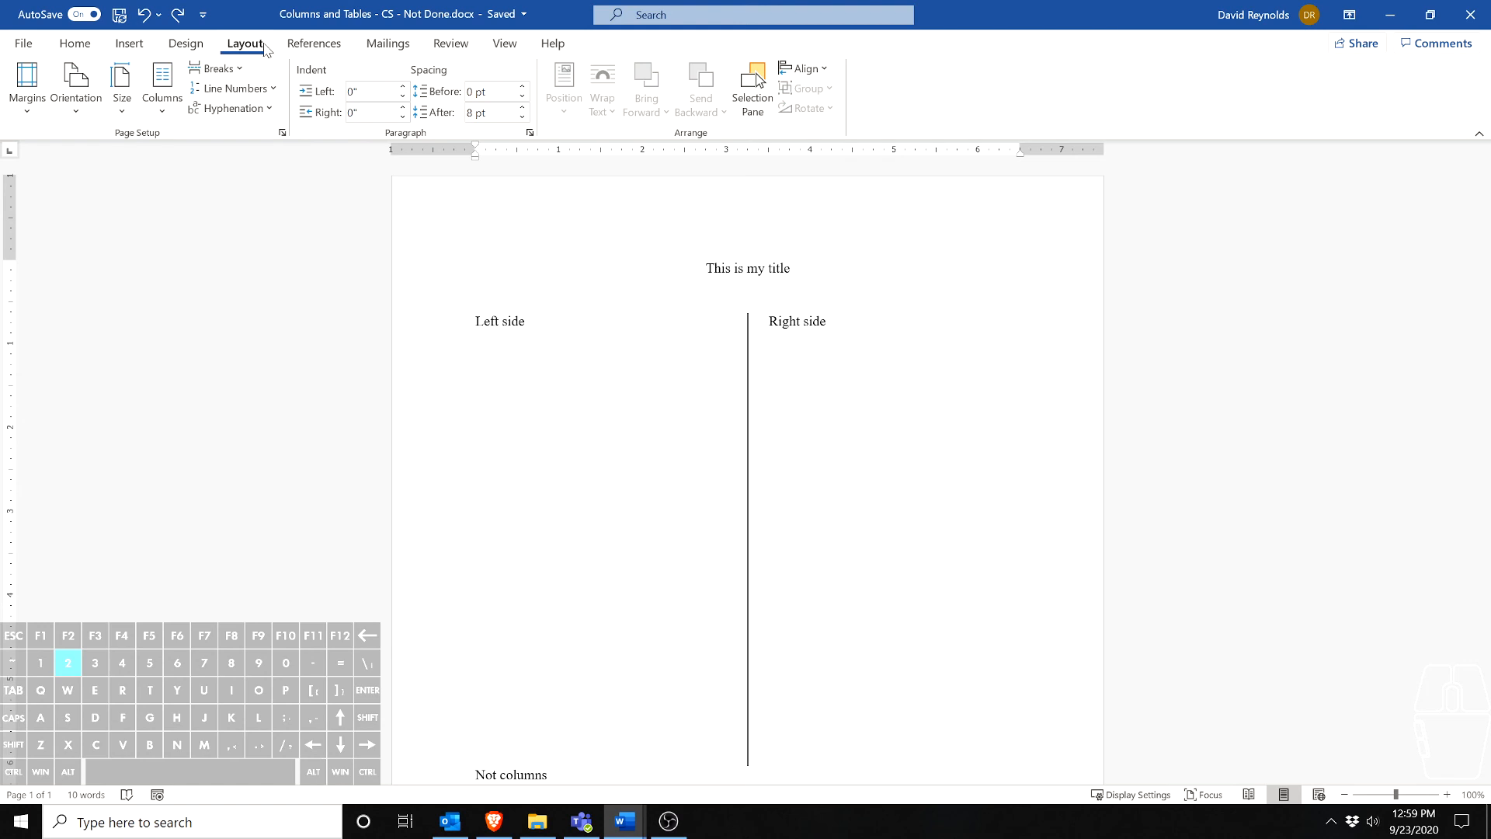
# Review the detailed column settings at "Not columns" and the choices for where they apply, and cancel without changes
pyautogui.click(172, 101)
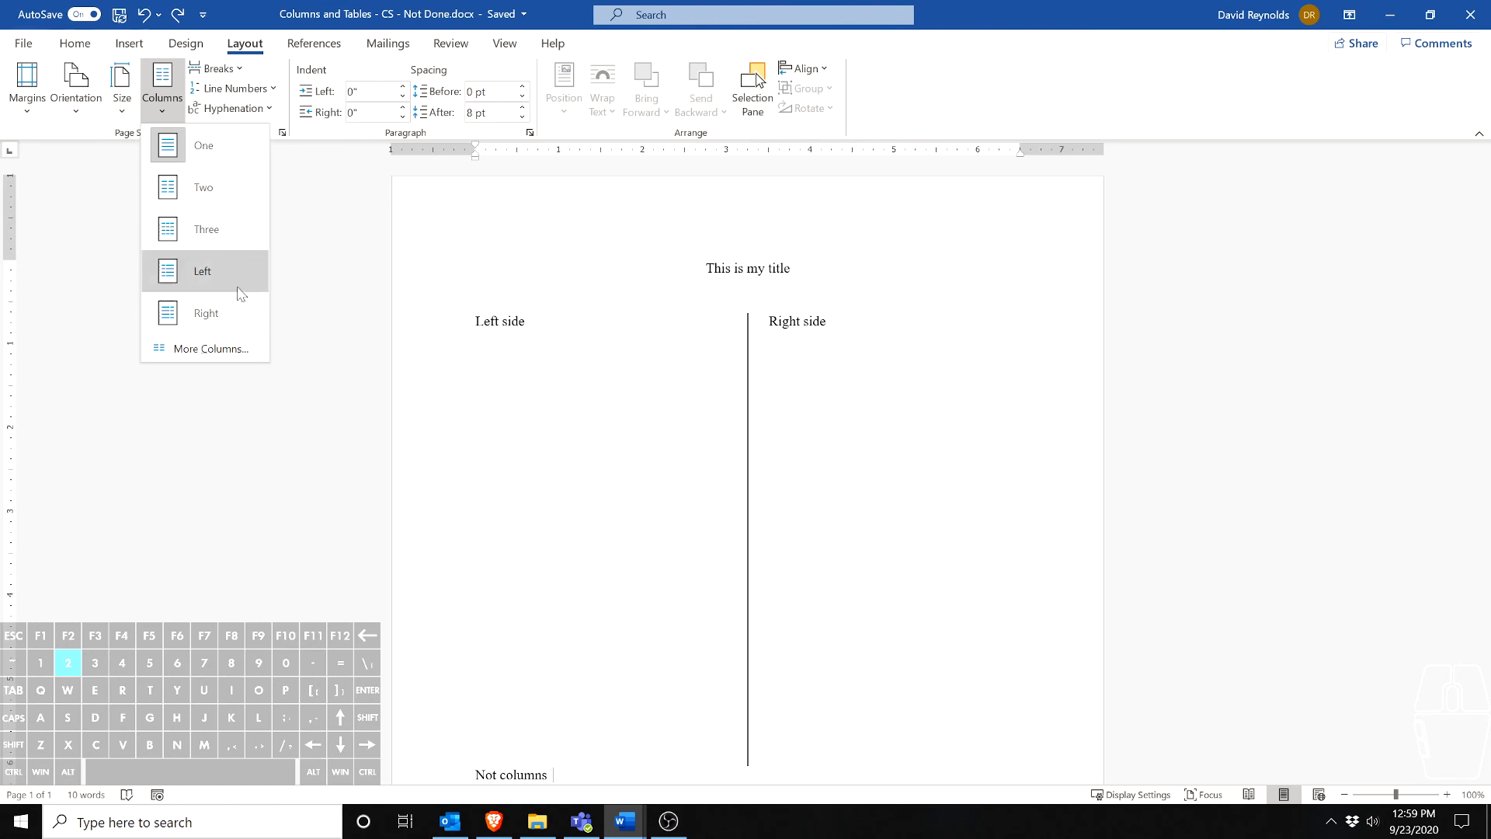
pyautogui.click(208, 348)
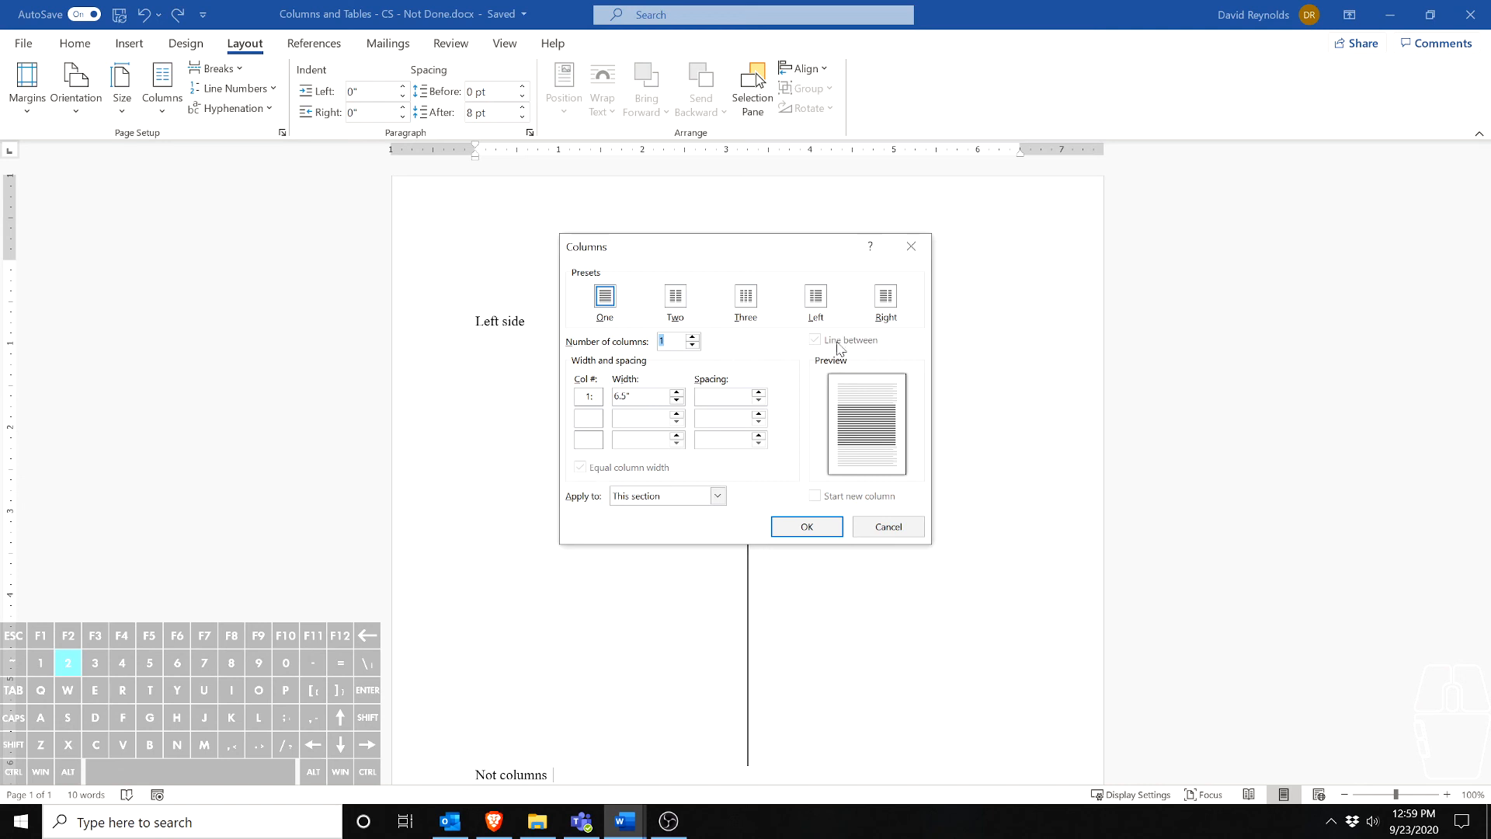
pyautogui.click(650, 505)
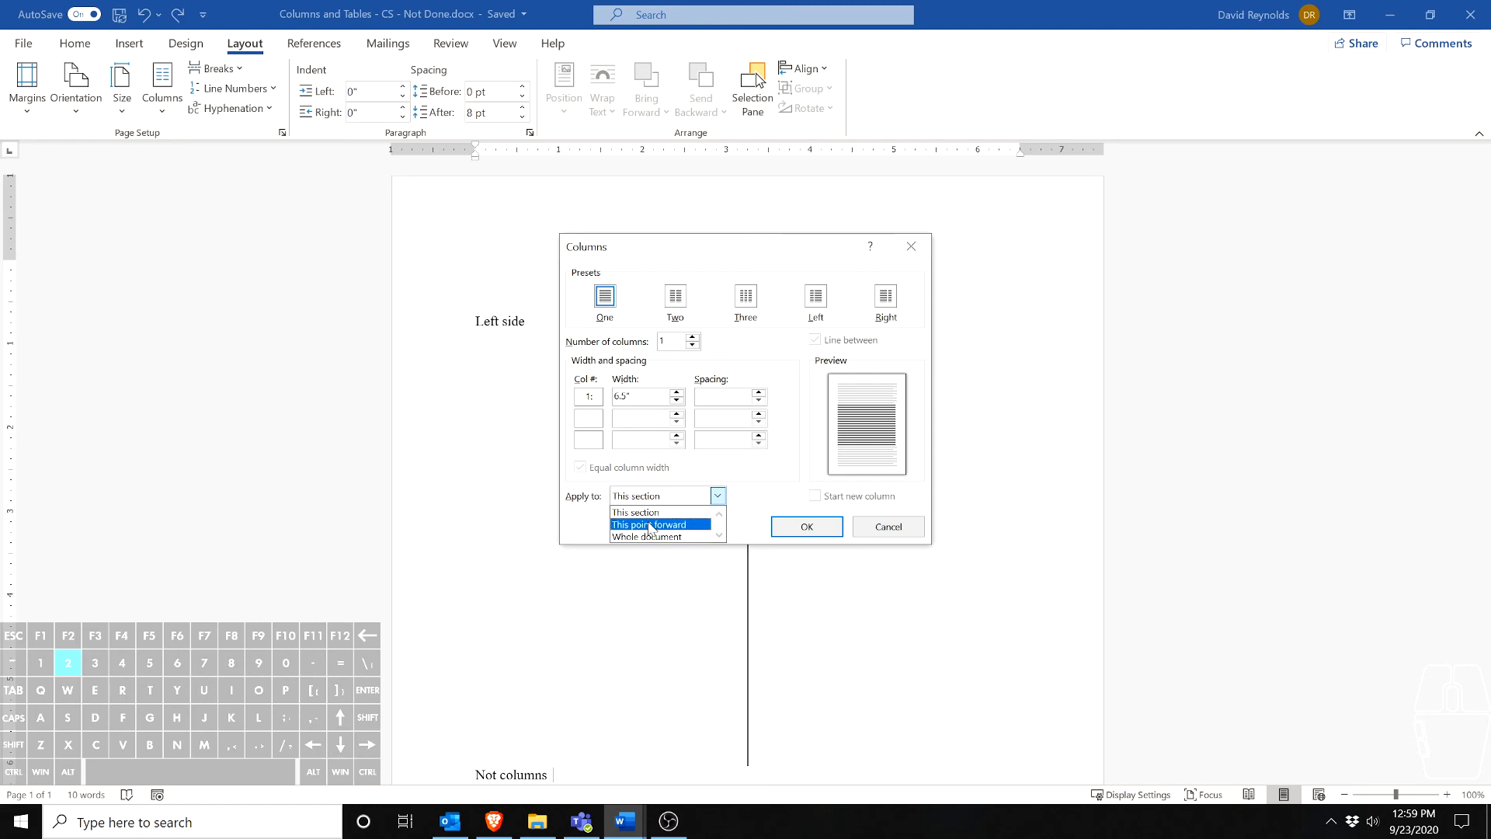
pyautogui.click(890, 527)
pyautogui.click(890, 527)
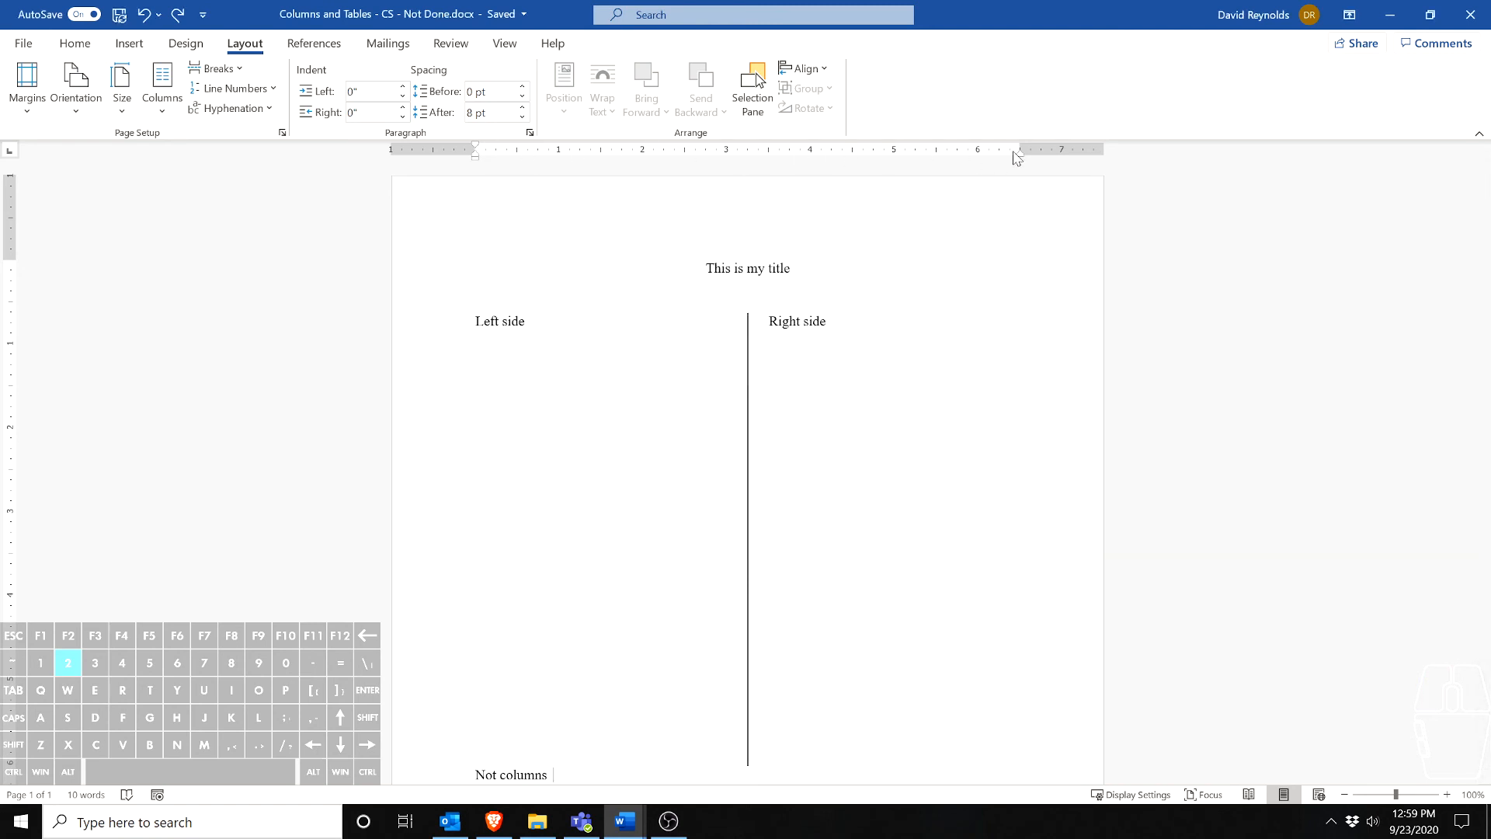
# Check the Ruler display option and return to the text formatting commands
pyautogui.click(518, 50)
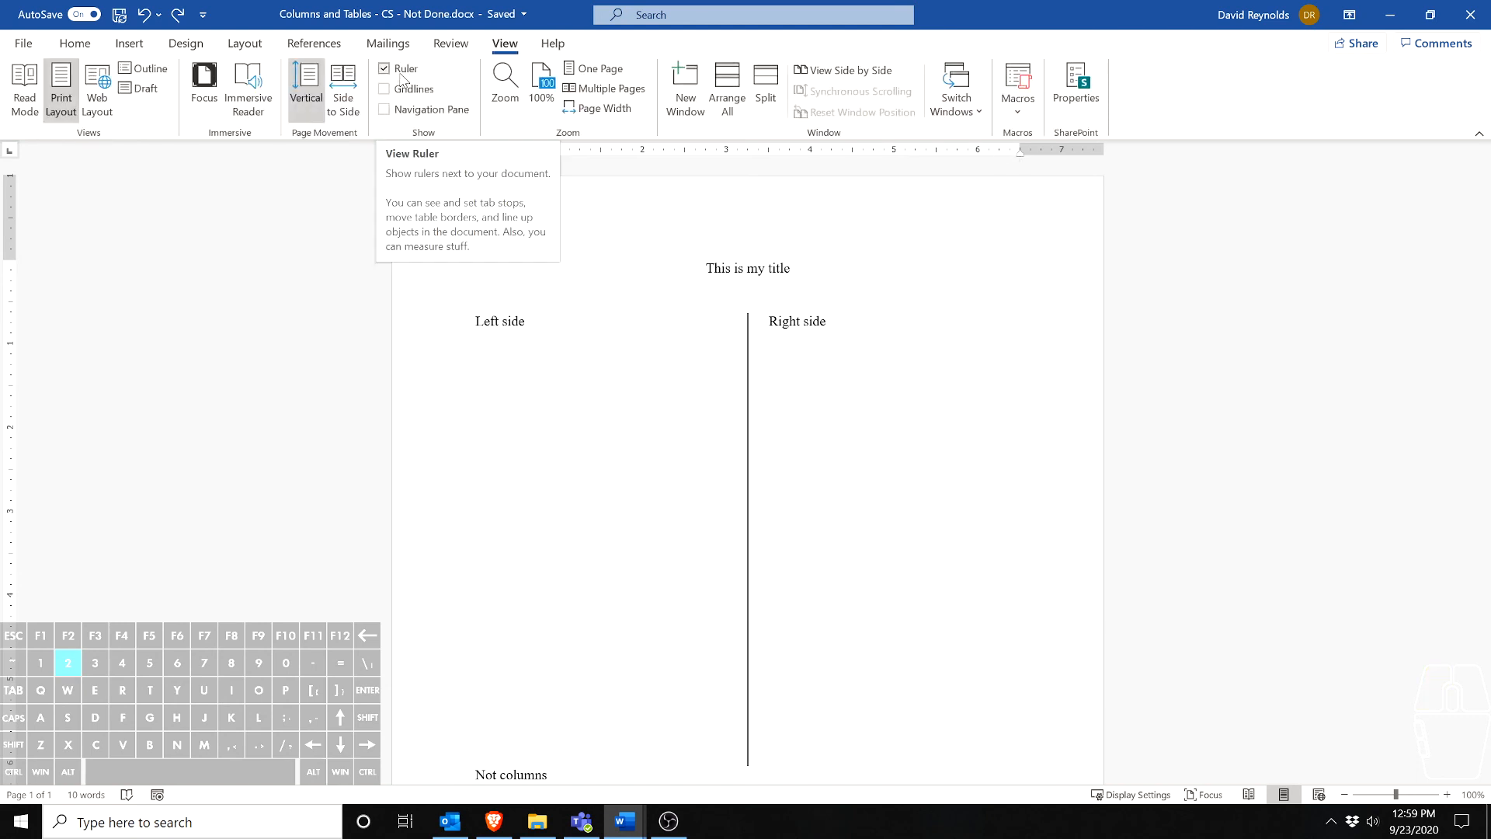
pyautogui.click(74, 42)
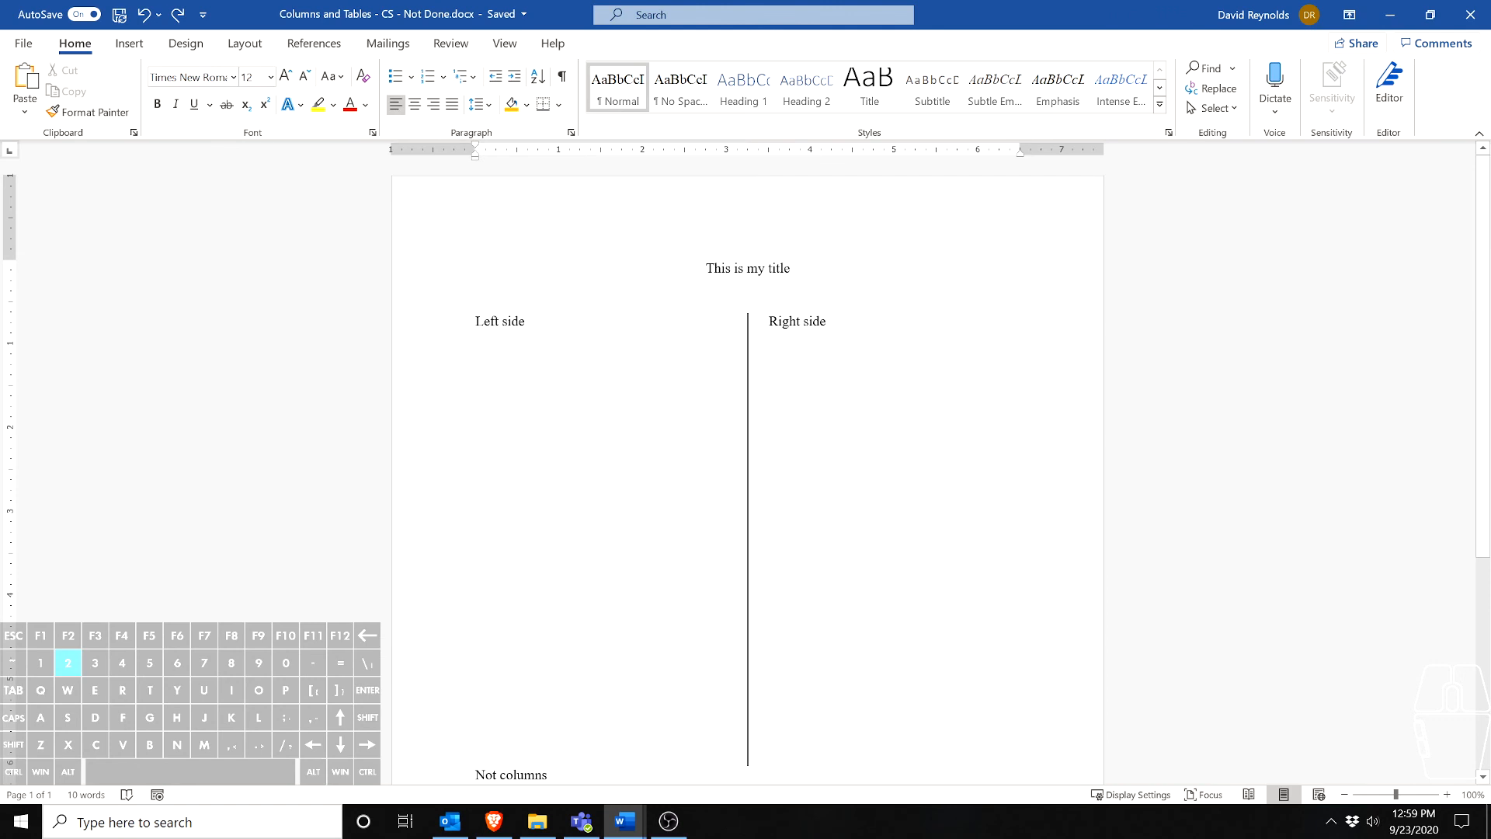